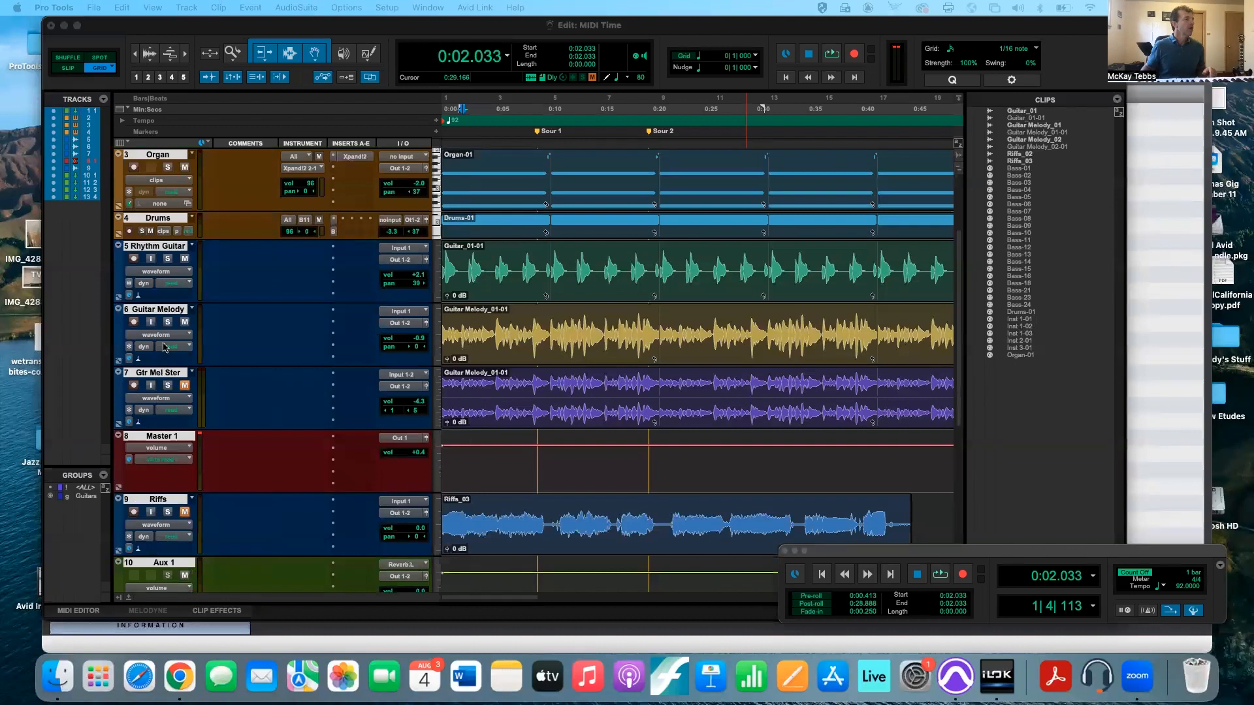
# - Show the Guitar Melody track's volume automation and add Grabber breakpoints at about 6, 10 and 14 seconds on its line
pyautogui.click(162, 334)
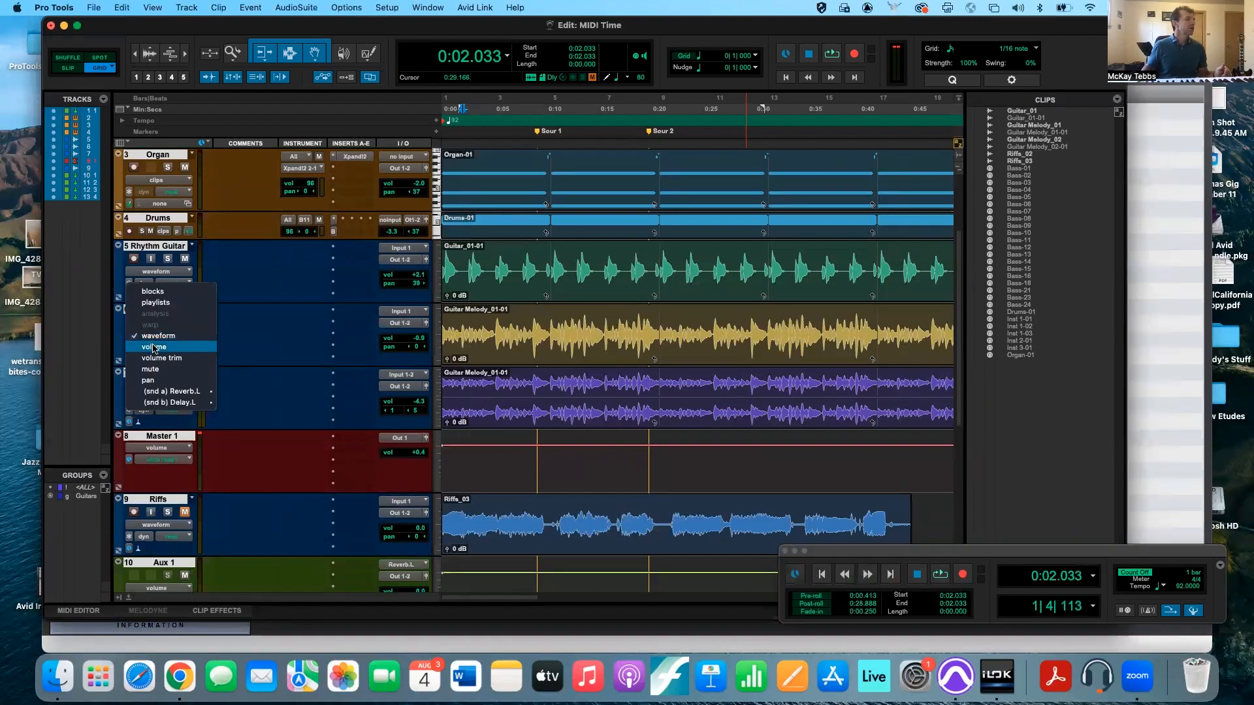
pyautogui.click(155, 347)
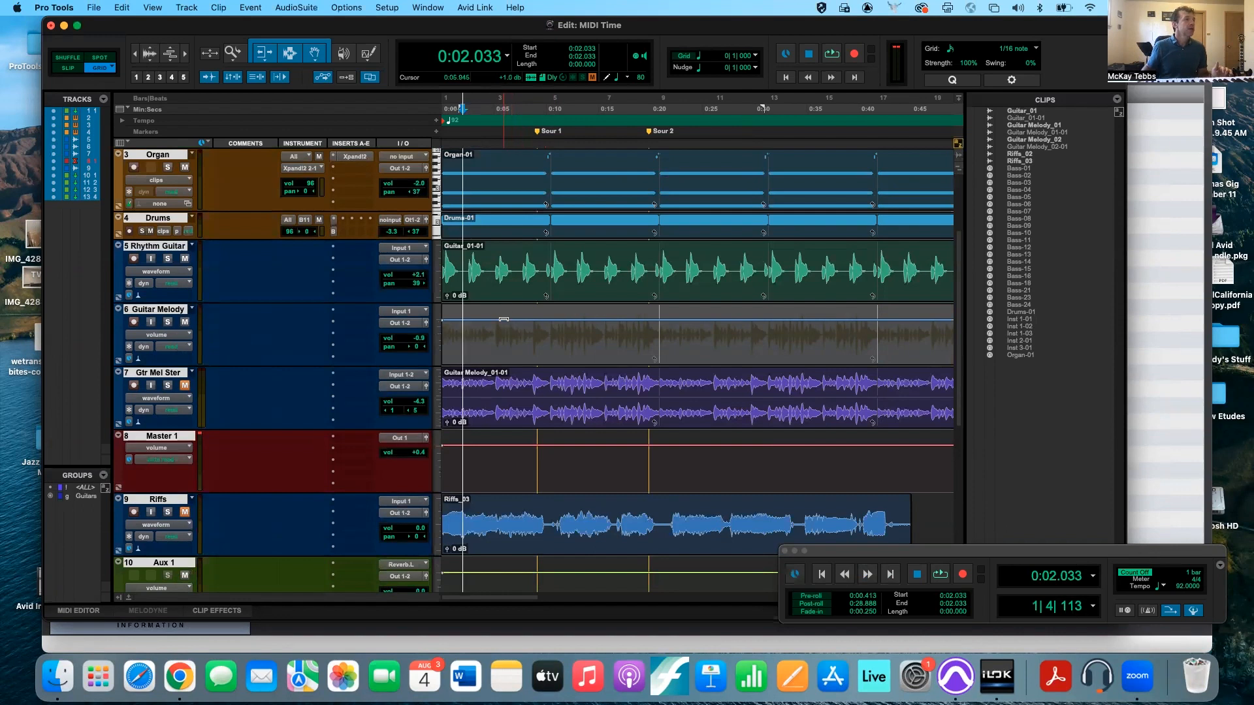
pyautogui.click(314, 53)
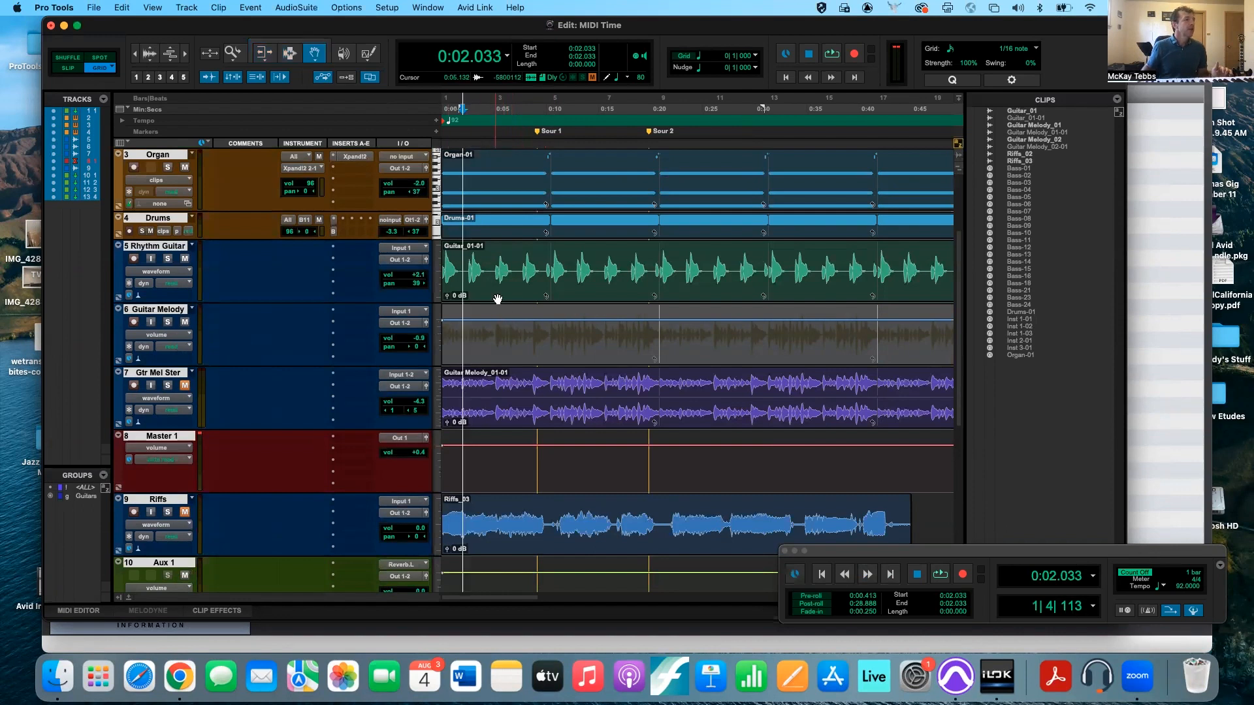
pyautogui.click(509, 320)
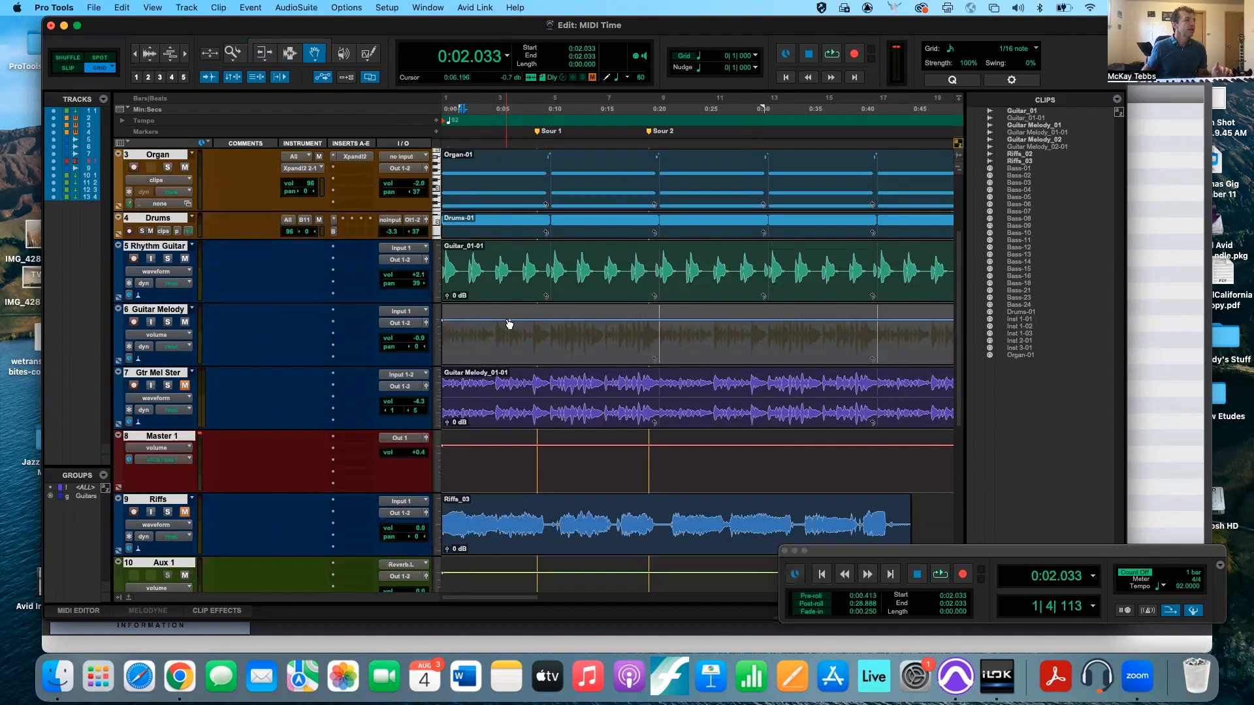
pyautogui.click(551, 320)
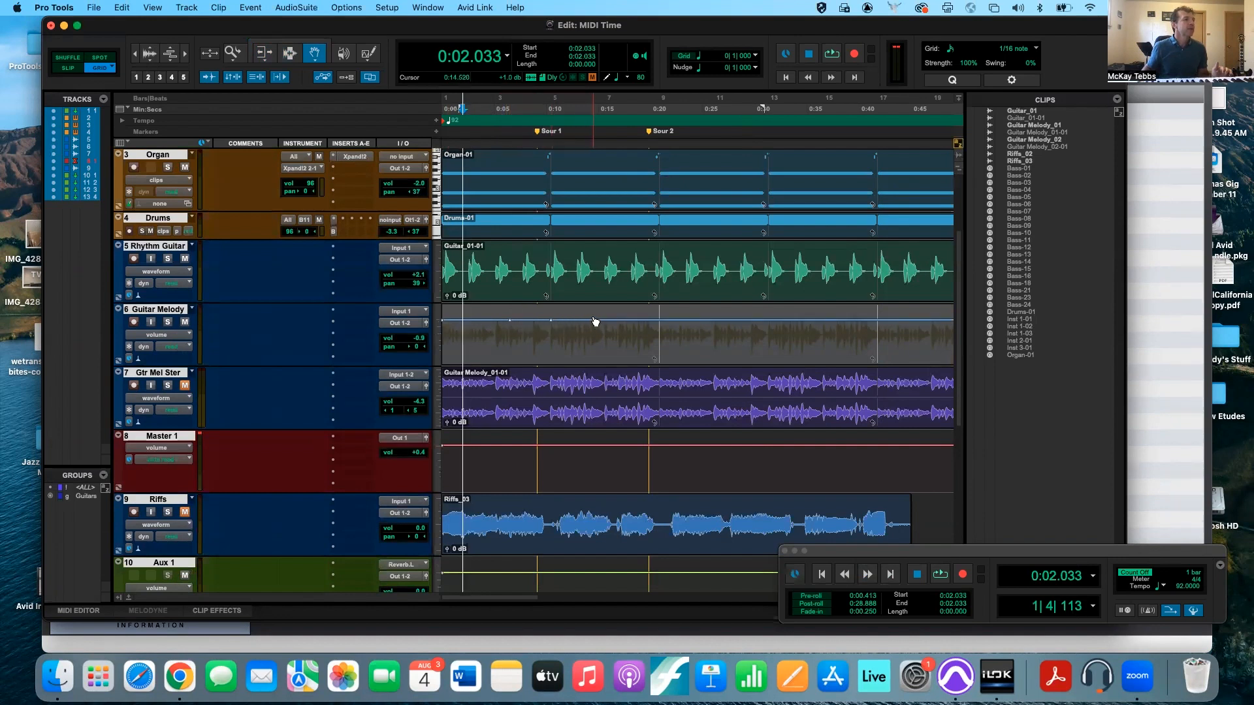
pyautogui.click(591, 321)
# - Reshape the middle of the Guitar Melody volume line into a deep dip at about 9 seconds, and play the passage from 0:03
pyautogui.click(550, 319)
pyautogui.moveTo(550, 326)
pyautogui.mouseDown()
pyautogui.moveTo(547, 357)
pyautogui.moveTo(550, 317)
pyautogui.mouseUp()
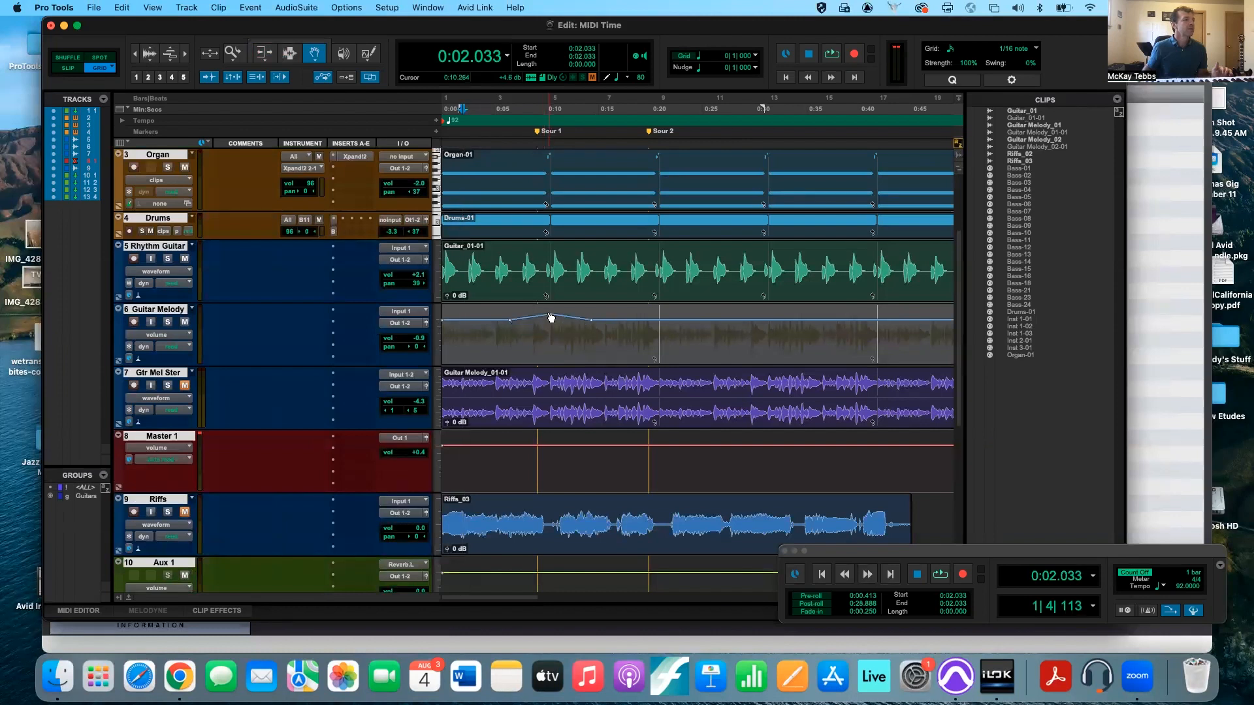
pyautogui.click(523, 318)
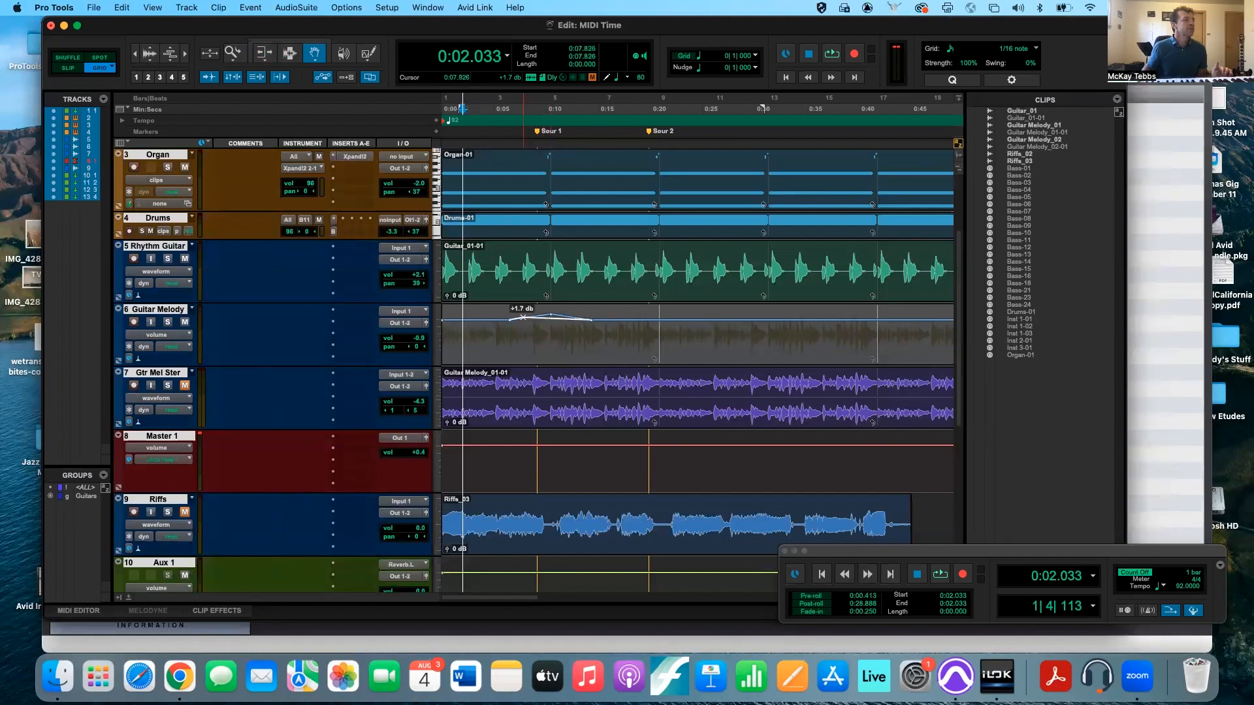
pyautogui.click(522, 320)
pyautogui.moveTo(537, 330); pyautogui.dragTo(538, 348)
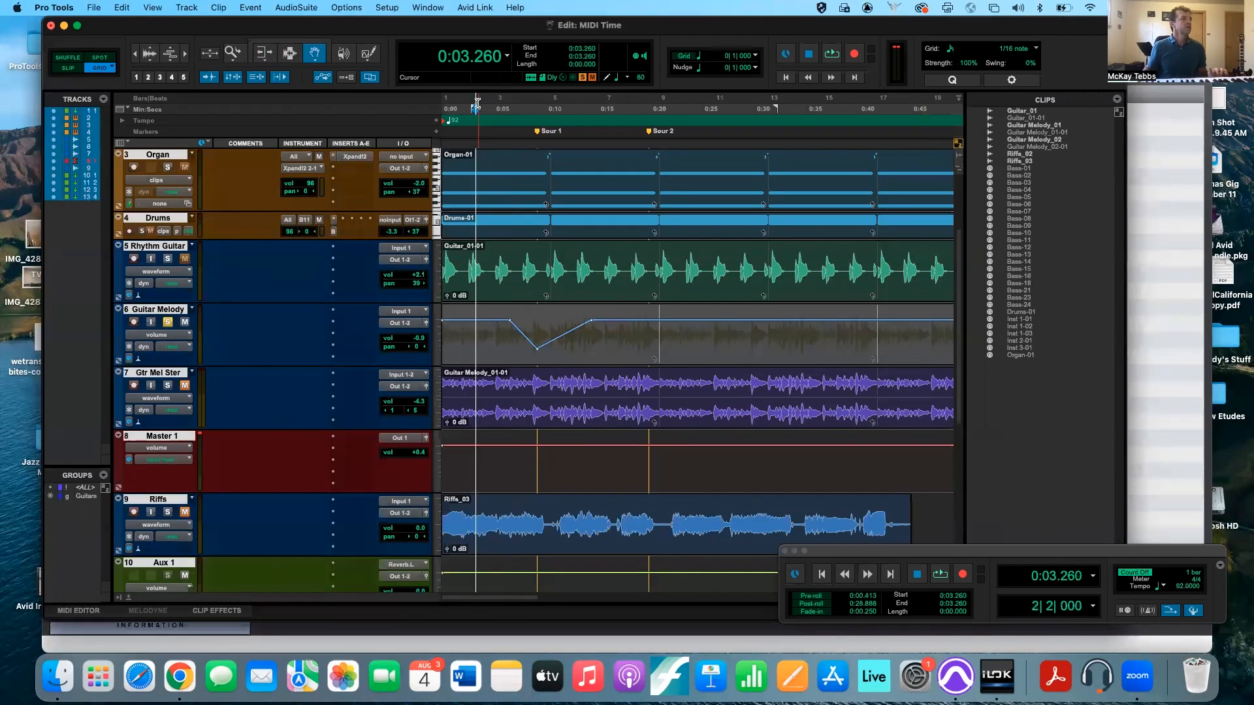
pyautogui.press('space')
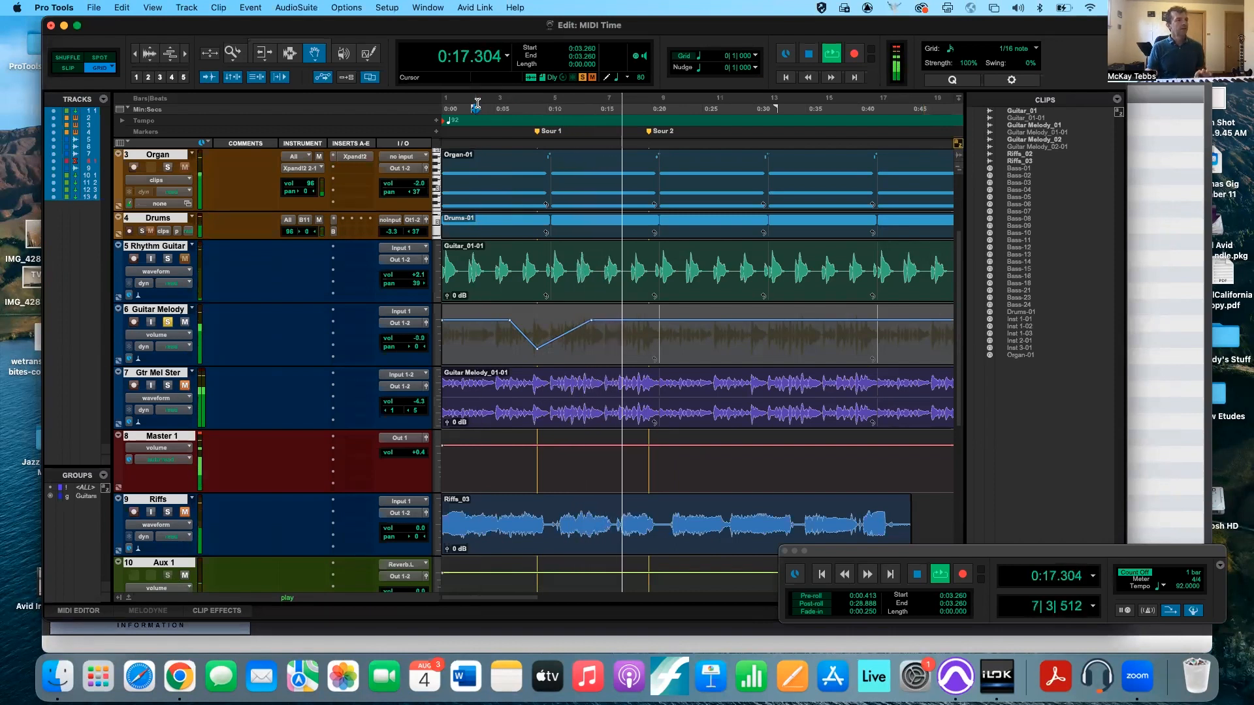
pyautogui.press('space')
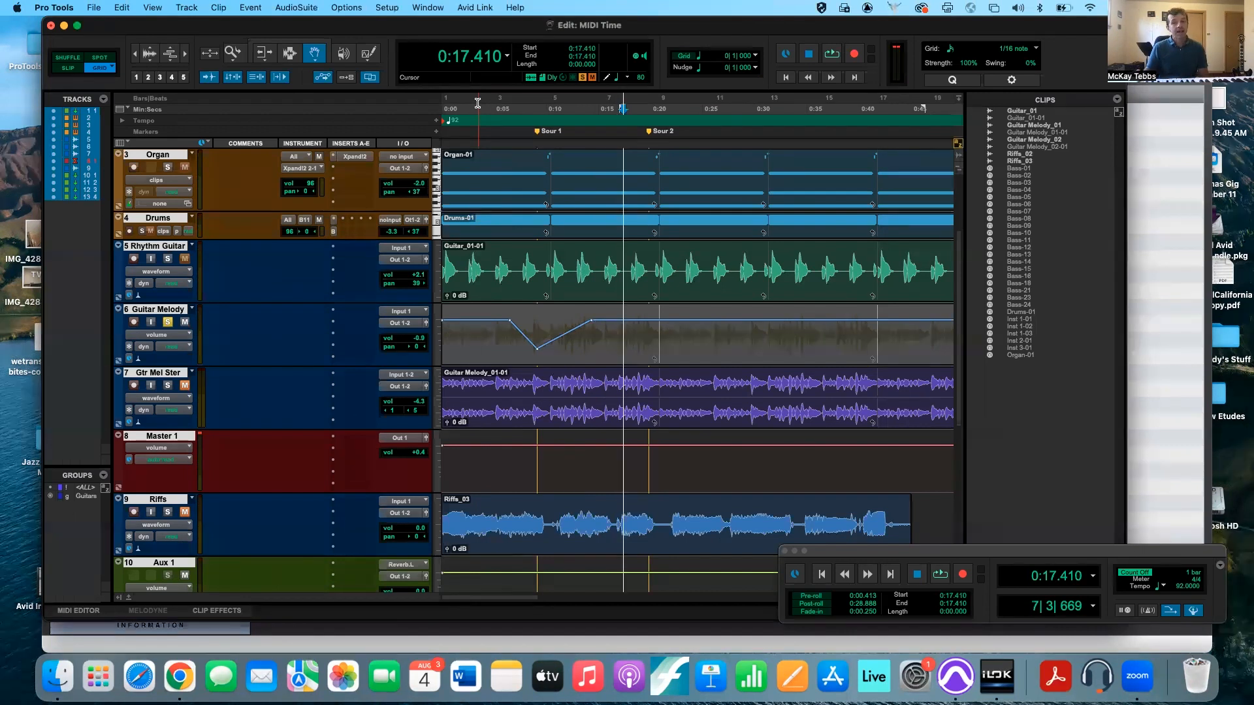
# - Replace the volume dip with breakpoints at about 14 and 23 seconds, and trim the section between them down almost to silence
pyautogui.keyDown('alt'); pyautogui.click(539, 353); pyautogui.keyUp('alt')
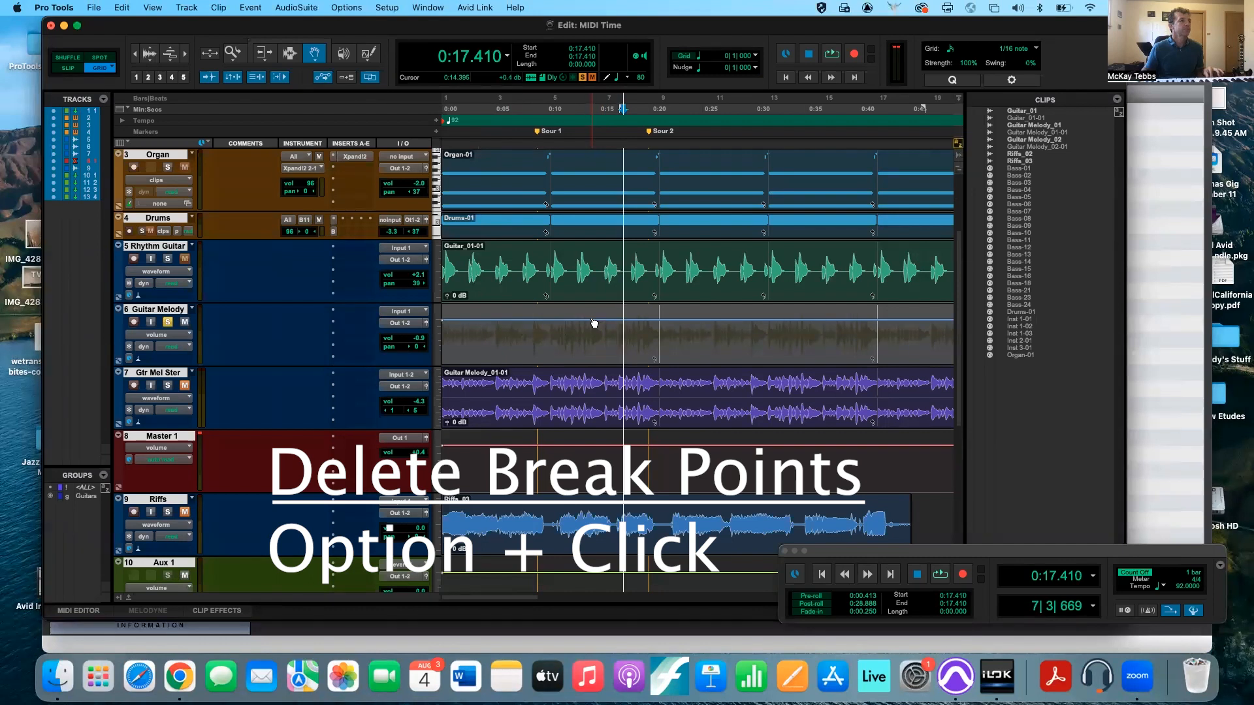
pyautogui.click(686, 321)
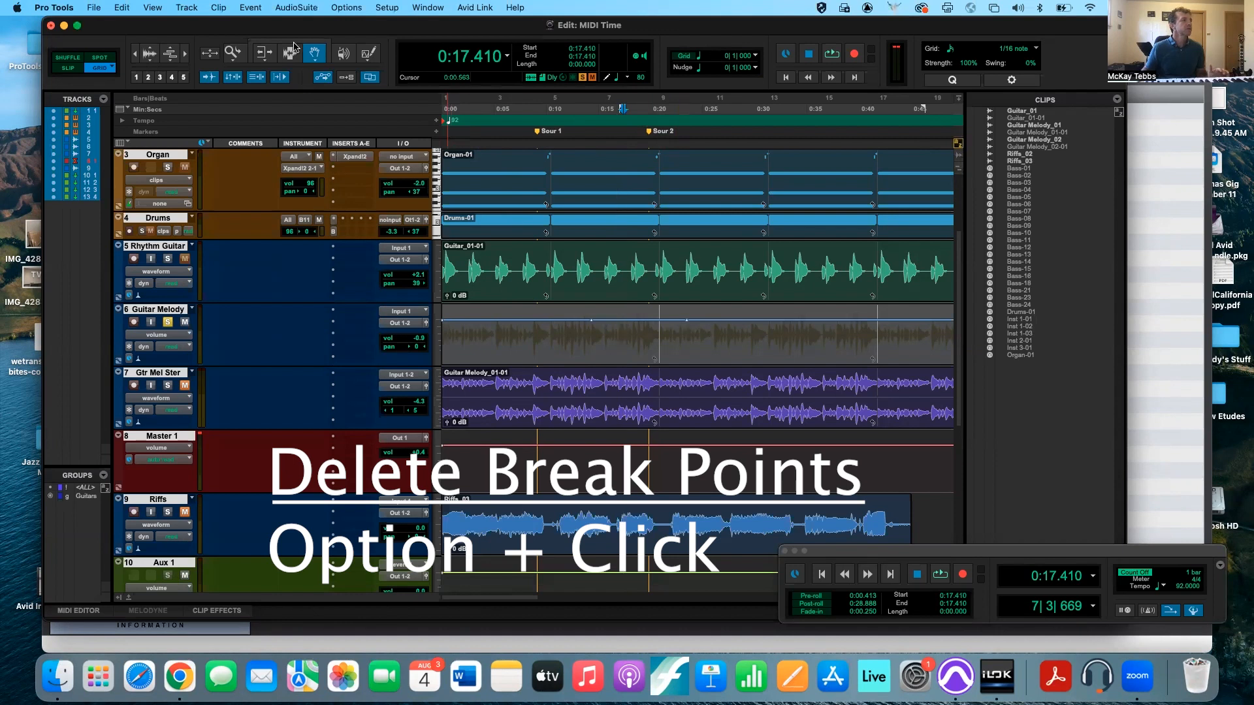
pyautogui.click(265, 53)
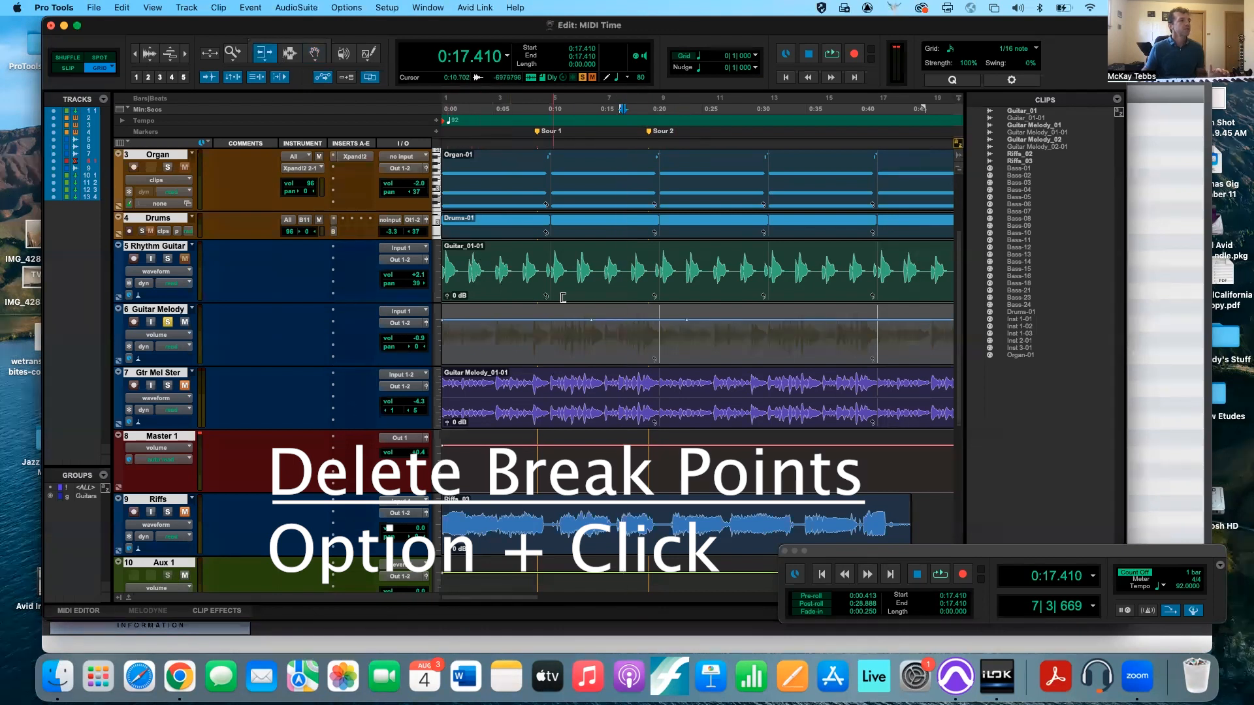
pyautogui.moveTo(633, 319); pyautogui.dragTo(628, 330)
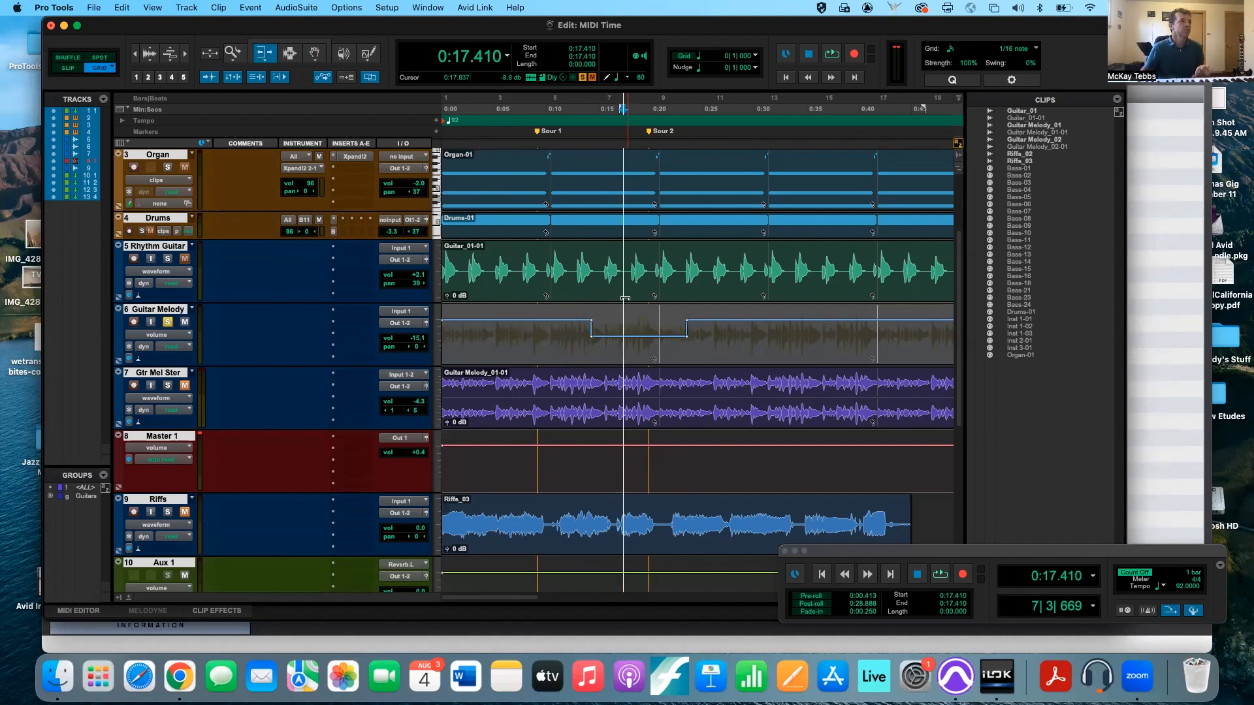
pyautogui.click(628, 325)
pyautogui.moveTo(624, 336); pyautogui.dragTo(619, 354)
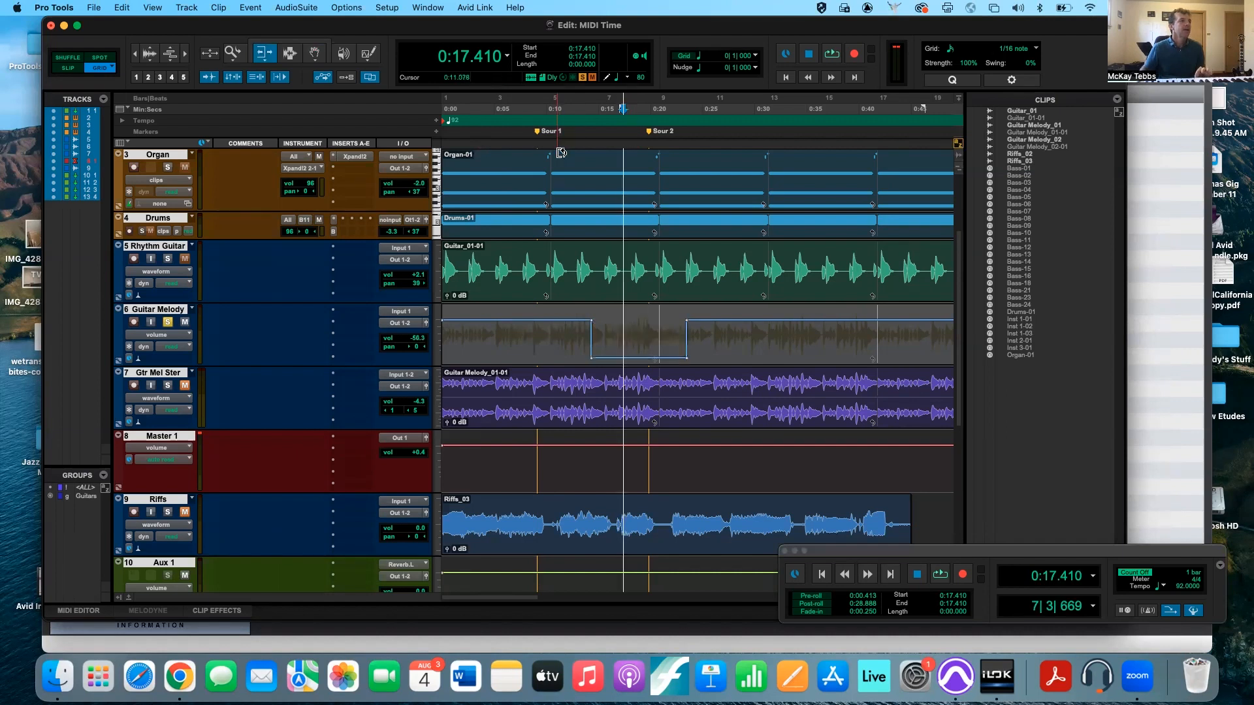
# - Play the song from about 0:12 through the lowered Guitar Melody section to hear the volume change
pyautogui.click(563, 104)
pyautogui.press('space')
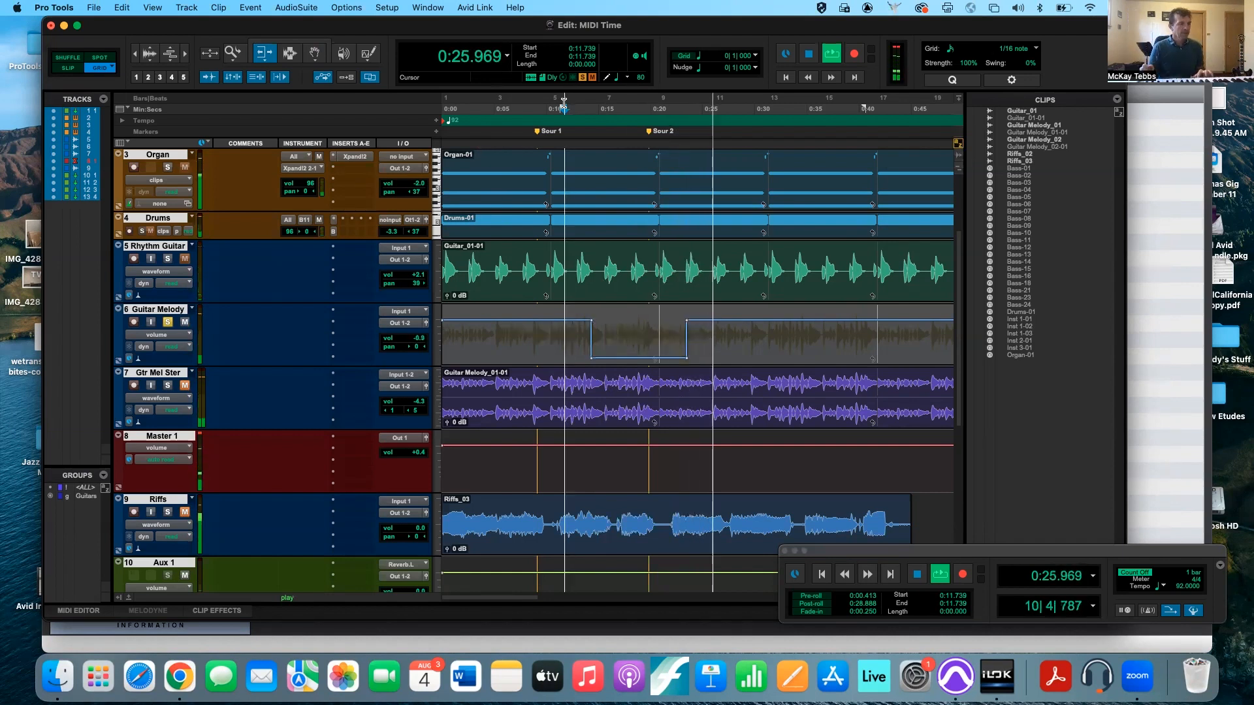
pyautogui.press('space')
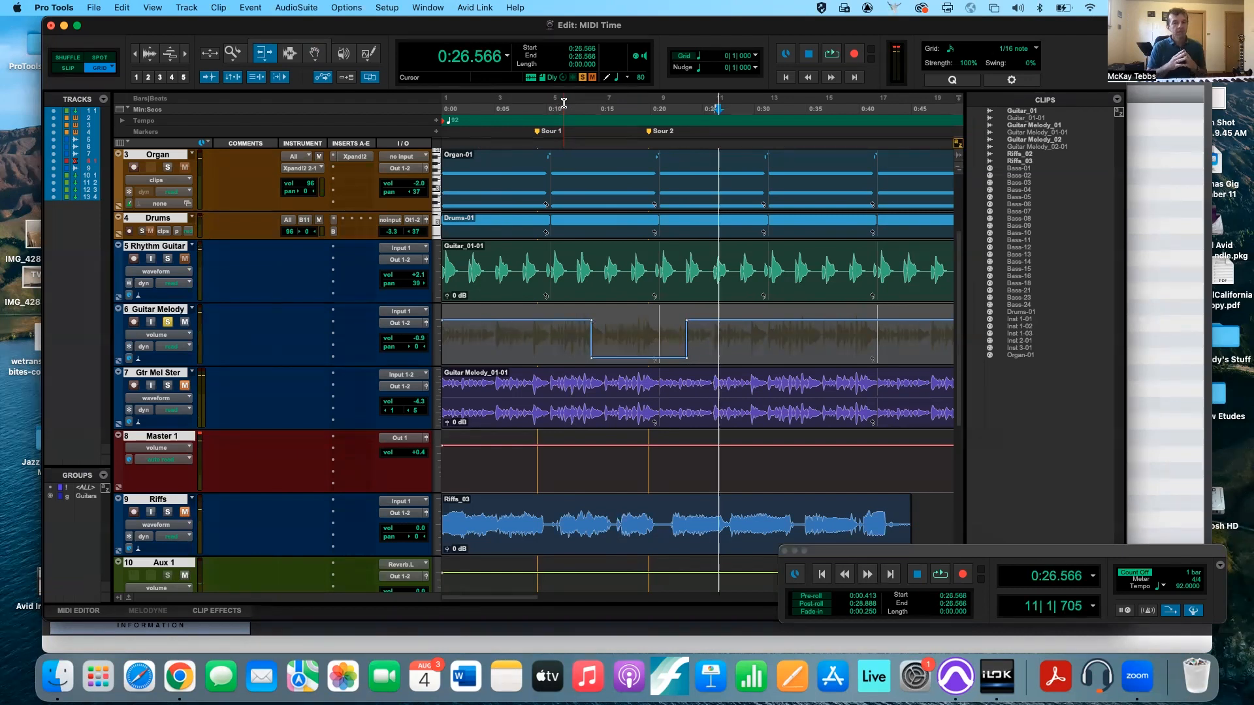
# - Remove the lowered section's breakpoints with the Grabber tool to flatten the Guitar Melody volume line
pyautogui.press('F8')
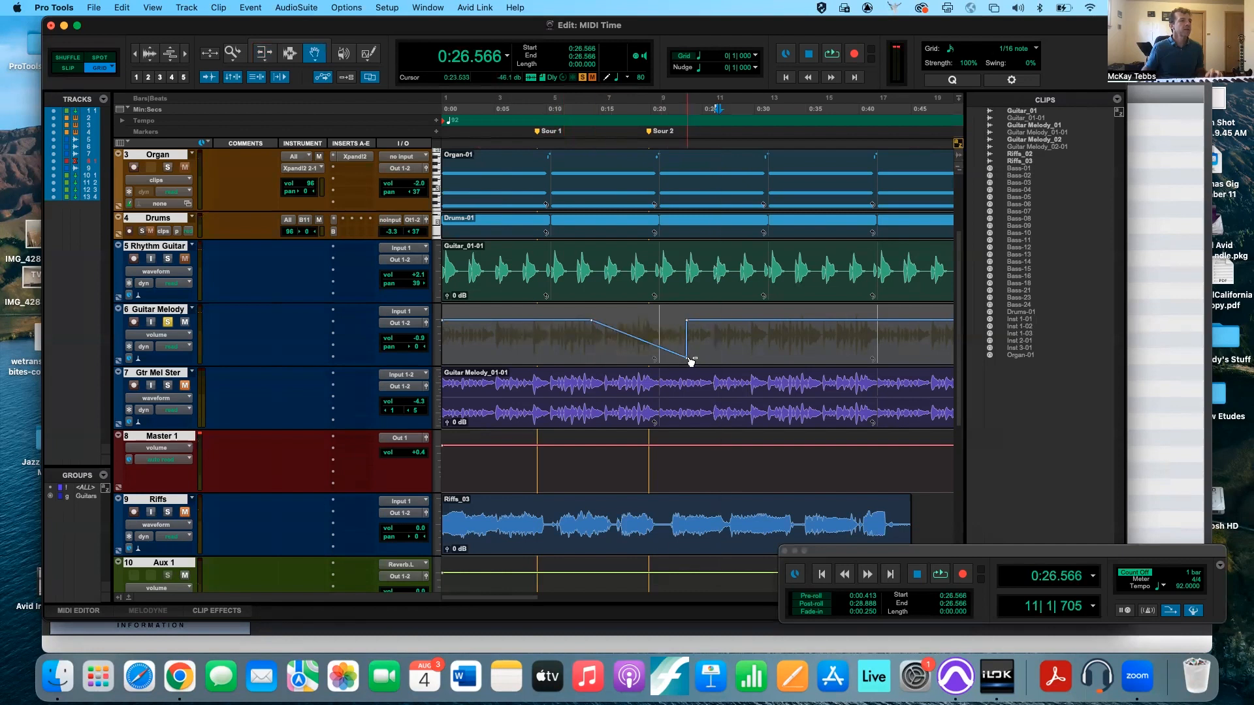
pyautogui.moveTo(690, 360); pyautogui.dragTo(690, 323)
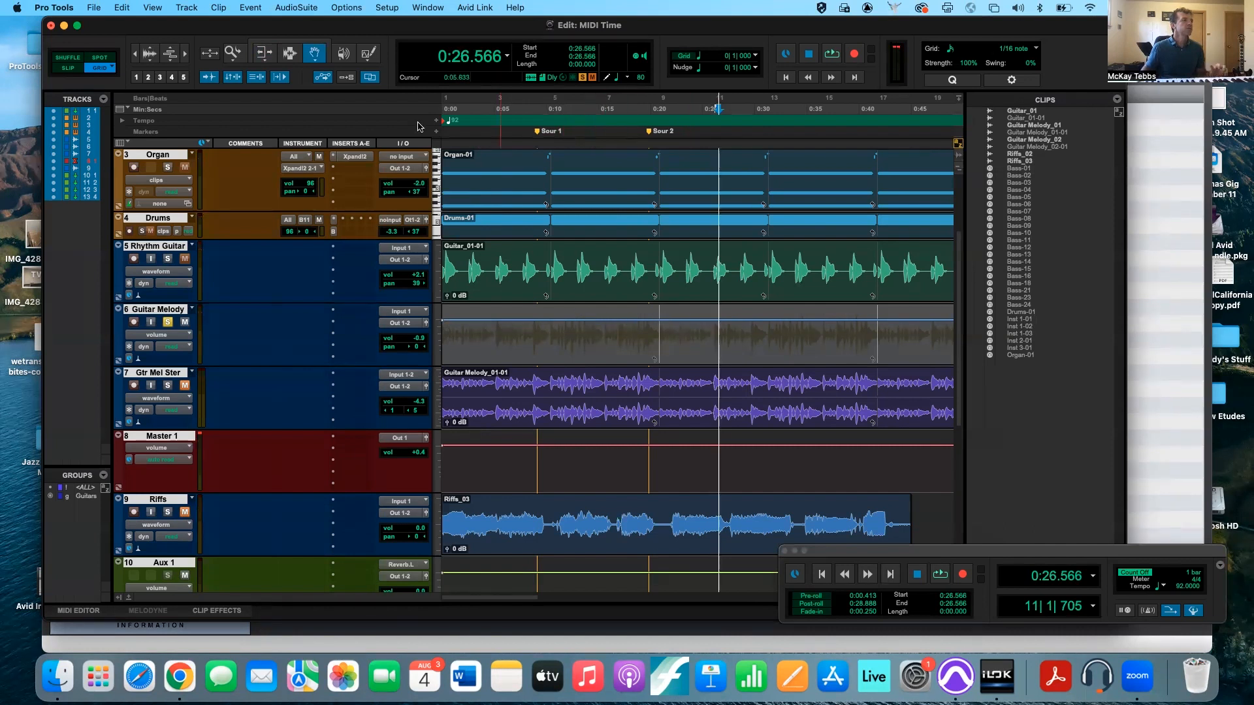
# - Draw Free Hand Pencil volume curves on Guitar Melody from about 0:12 to 0:24 and 0:30 to 0:38
pyautogui.click(370, 55)
pyautogui.click(374, 58)
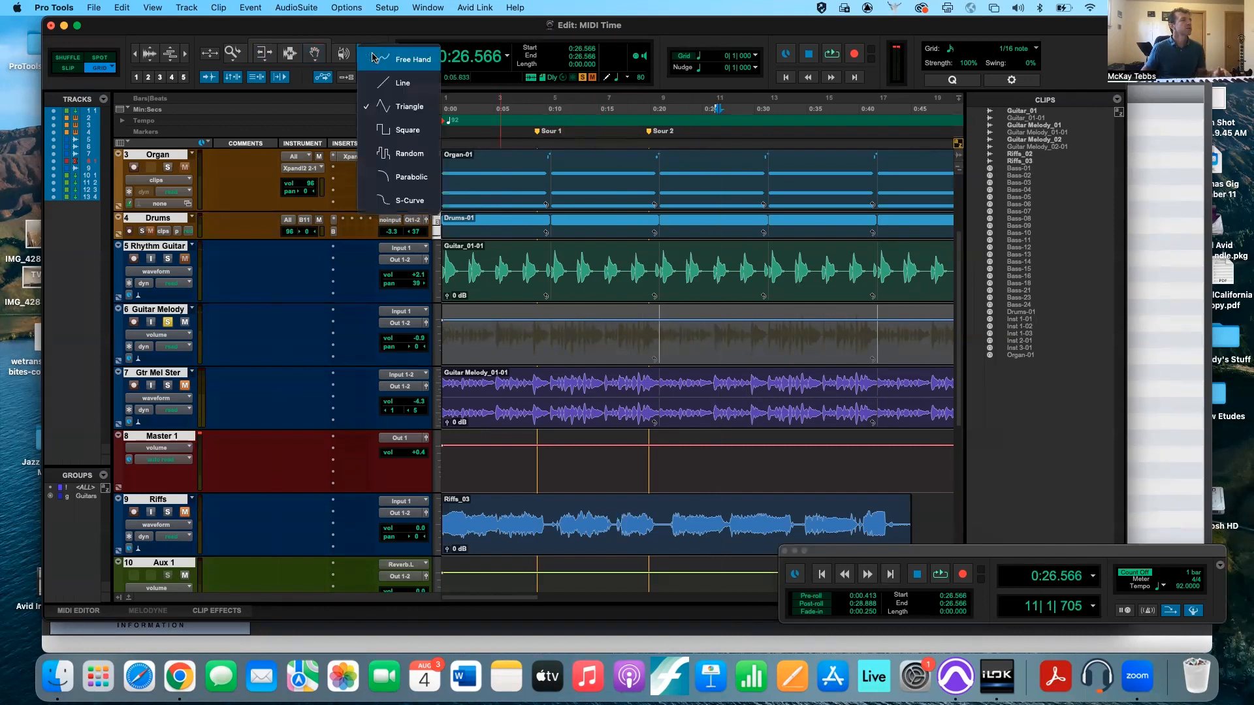
pyautogui.click(389, 63)
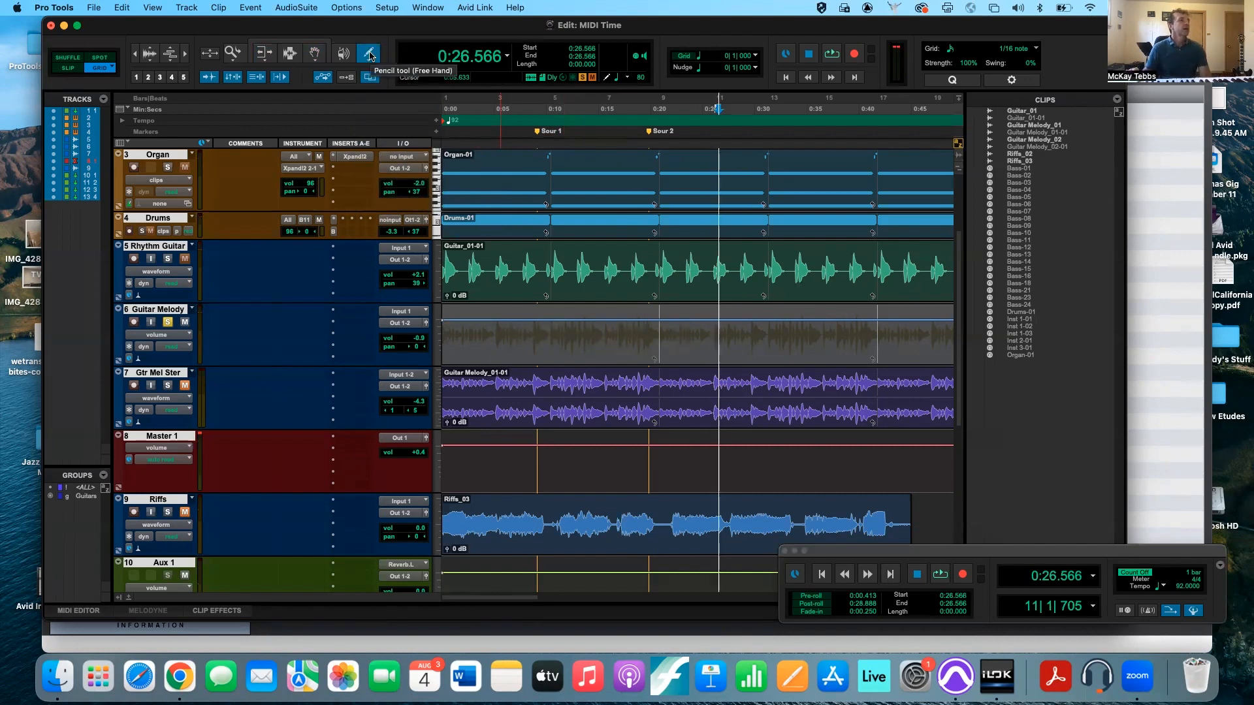
pyautogui.click(369, 55)
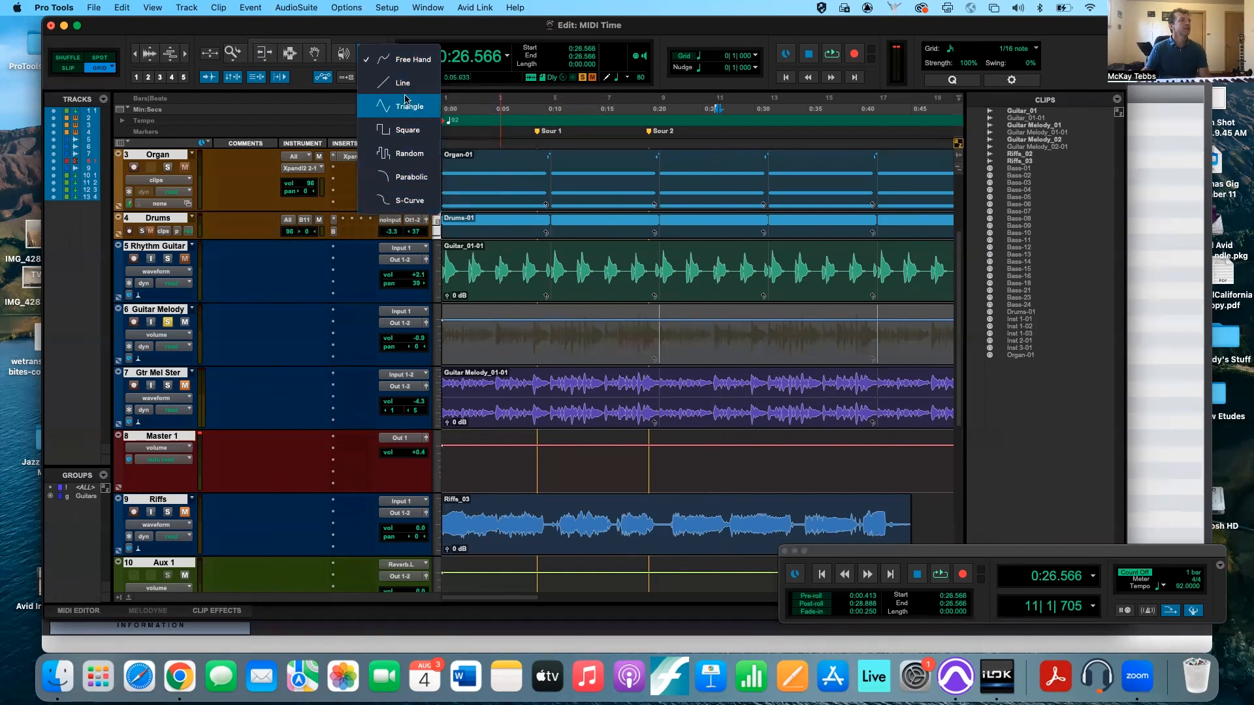
pyautogui.click(406, 60)
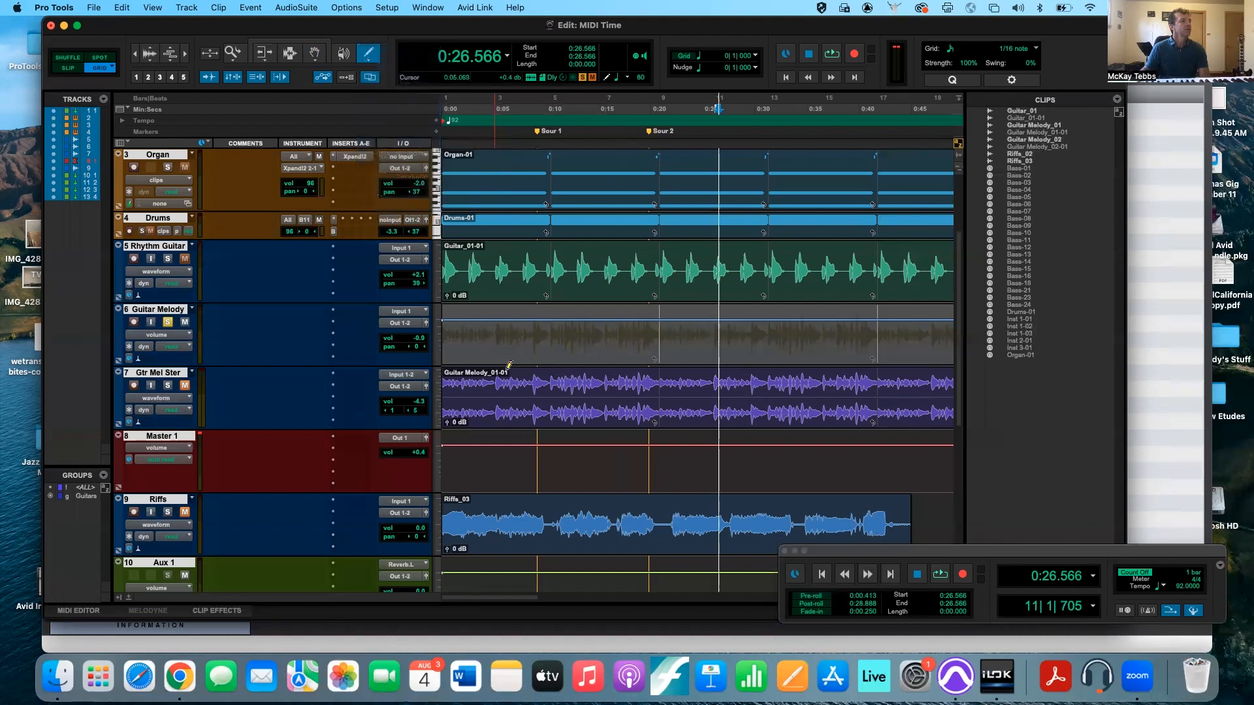
pyautogui.moveTo(572, 319)
pyautogui.mouseDown()
pyautogui.moveTo(584, 333)
pyautogui.moveTo(630, 327)
pyautogui.moveTo(649, 349)
pyautogui.moveTo(704, 320)
pyautogui.mouseUp()
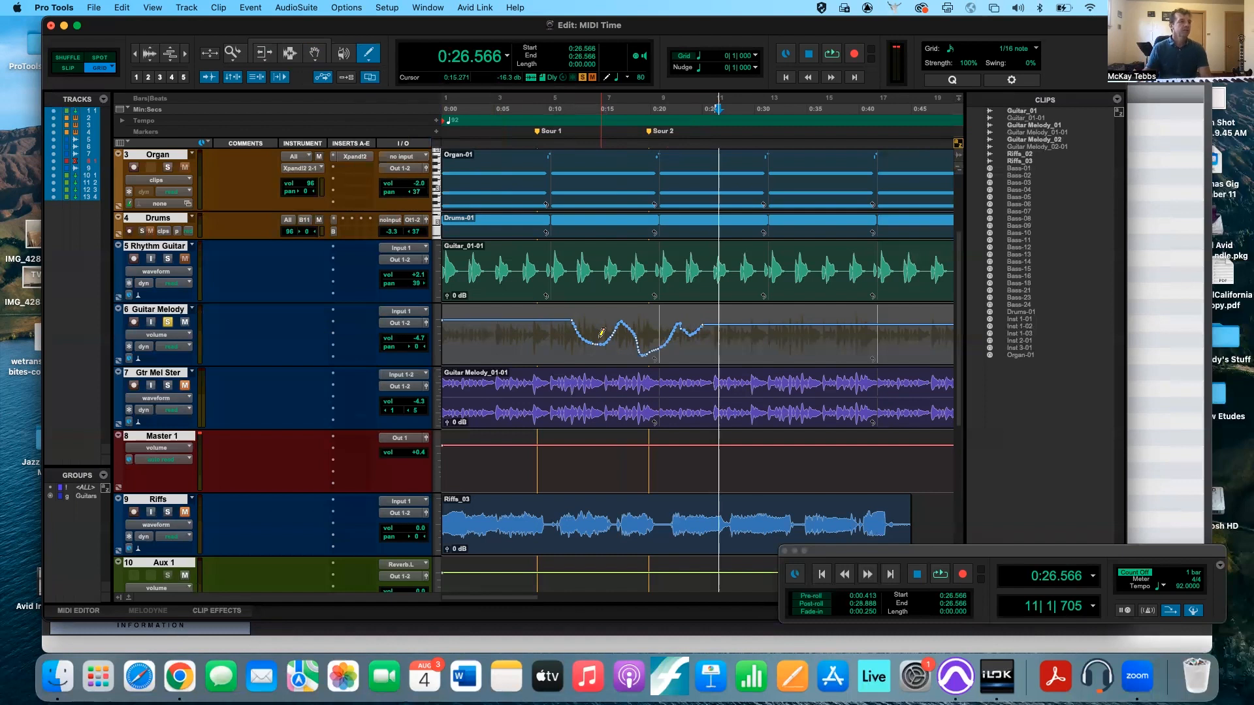
pyautogui.moveTo(790, 353)
pyautogui.mouseDown()
pyautogui.moveTo(826, 308)
pyautogui.moveTo(846, 330)
pyautogui.mouseUp()
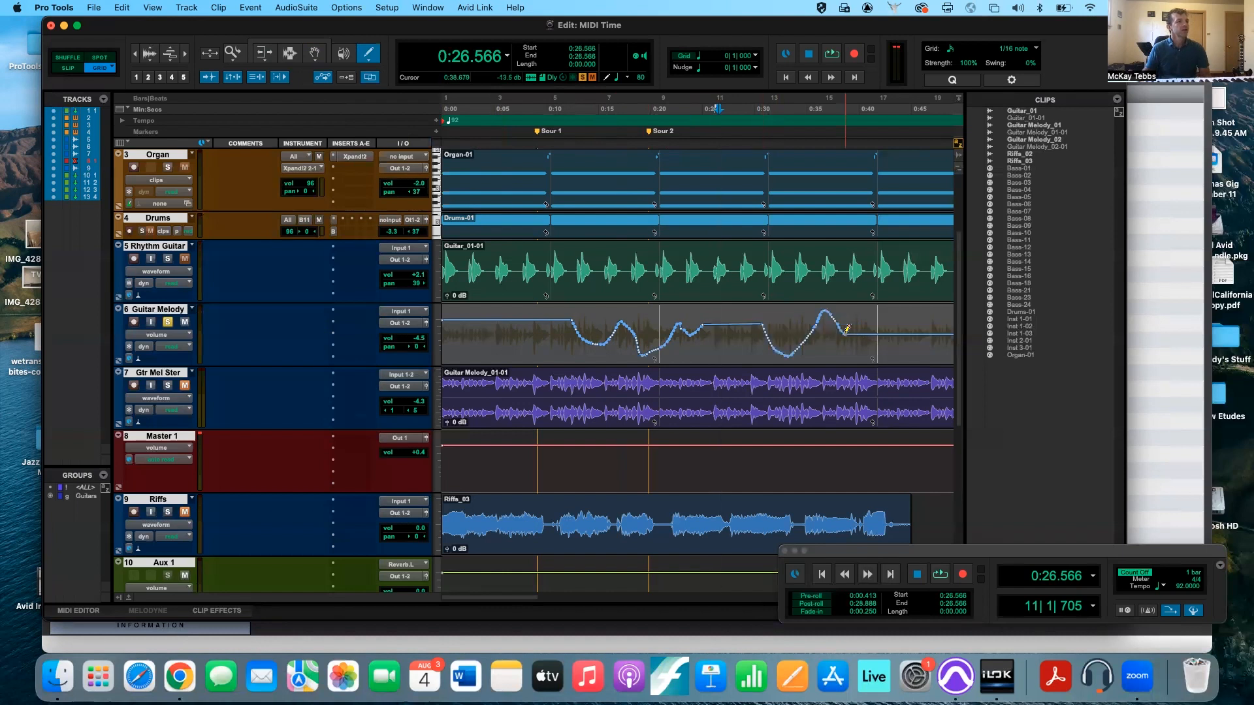
# - Play the song from about 0:25 to hear the second freehand volume curve
pyautogui.click(707, 119)
pyautogui.press('space')
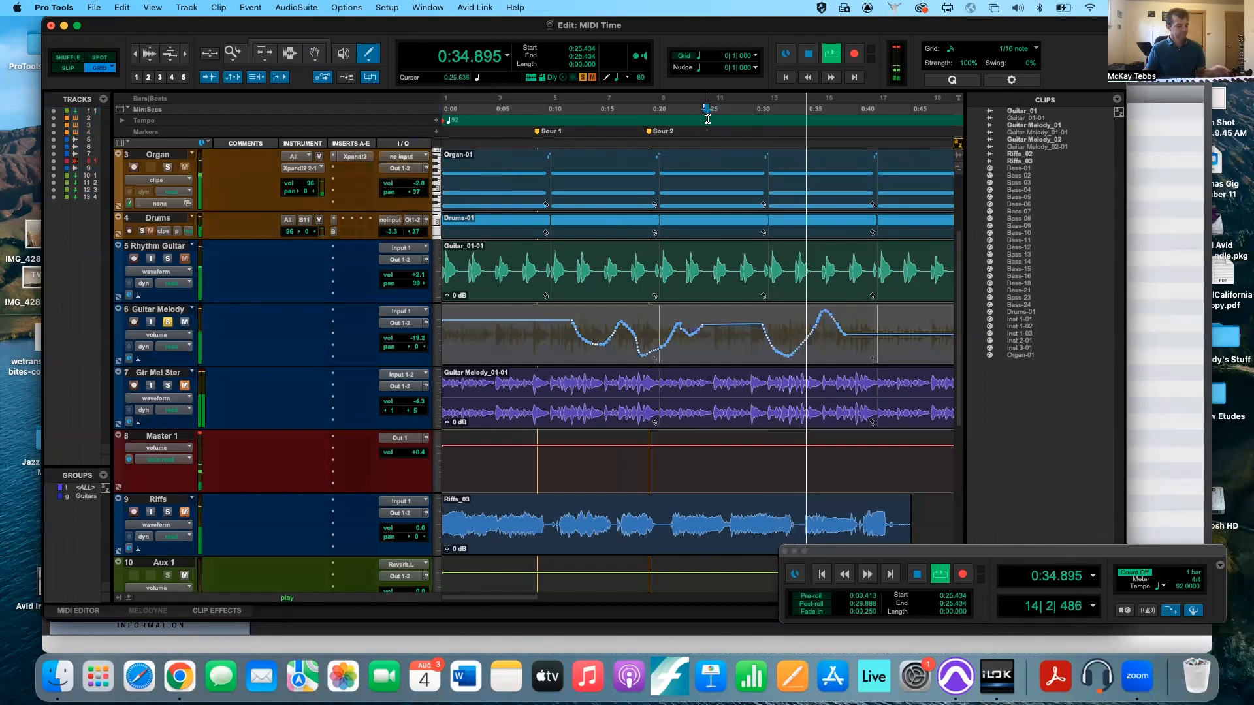
pyautogui.press('space')
# - Draw a volume rise, drop and recovery around the Bridge marker on Guitar Melody with the S-Curve Pencil, from about 0:43 to 1:00
pyautogui.click(369, 55)
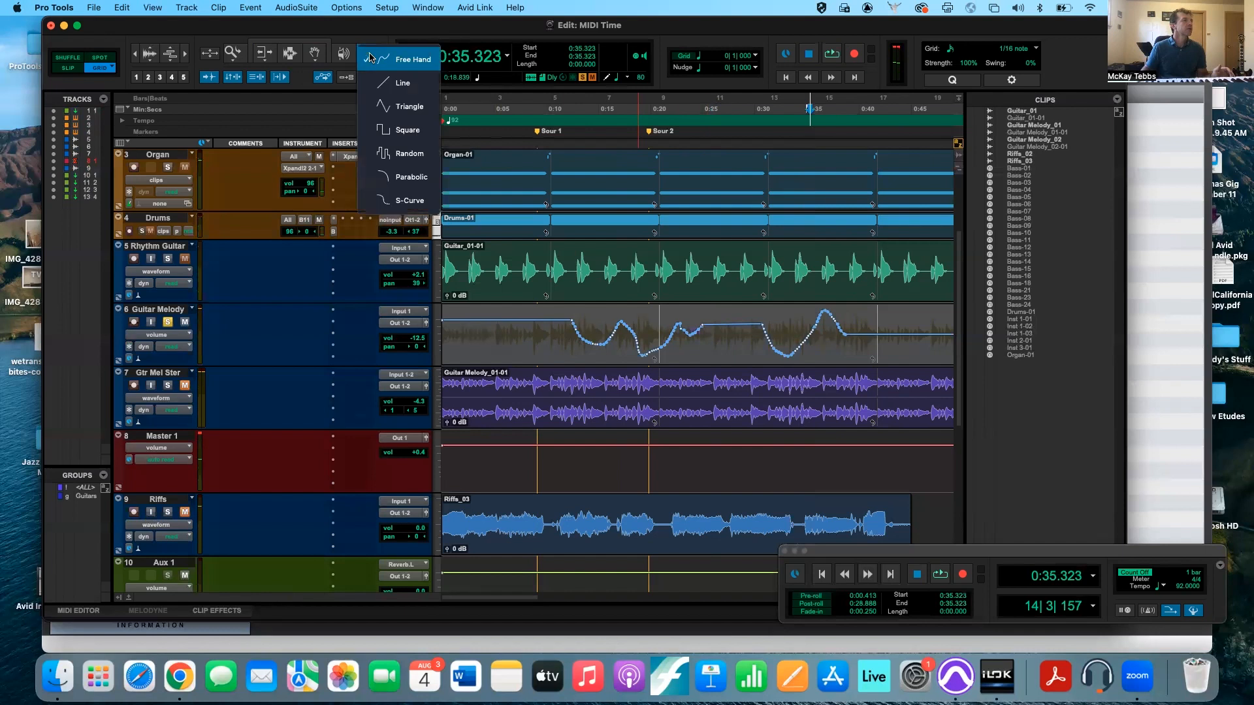
pyautogui.click(370, 58)
pyautogui.hscroll(5, 495, 159)
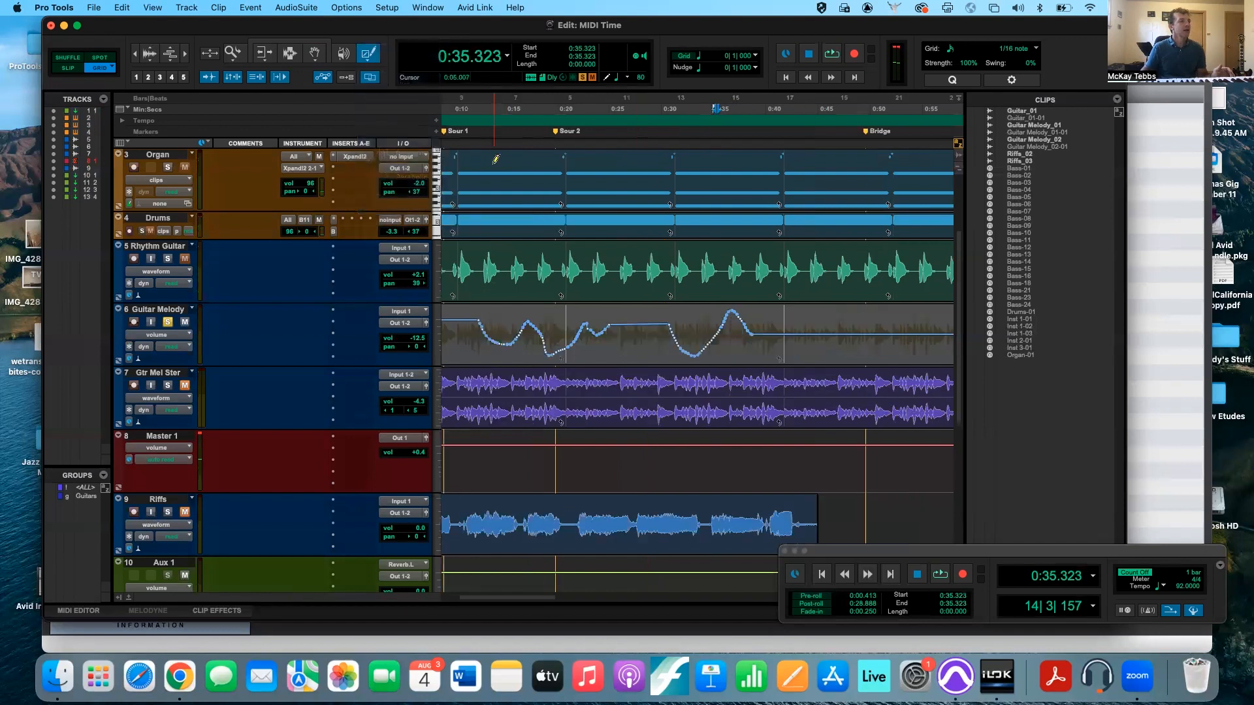
pyautogui.scroll(-2, 495, 159)
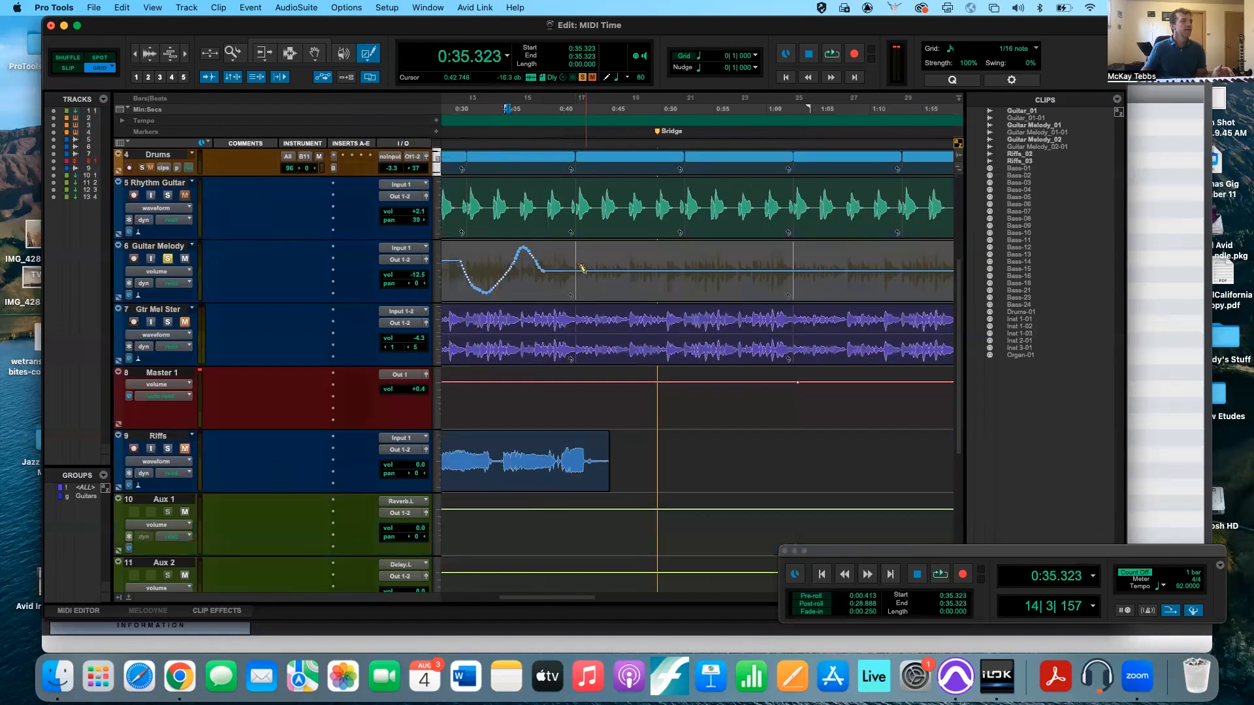
pyautogui.moveTo(659, 247); pyautogui.dragTo(696, 287)
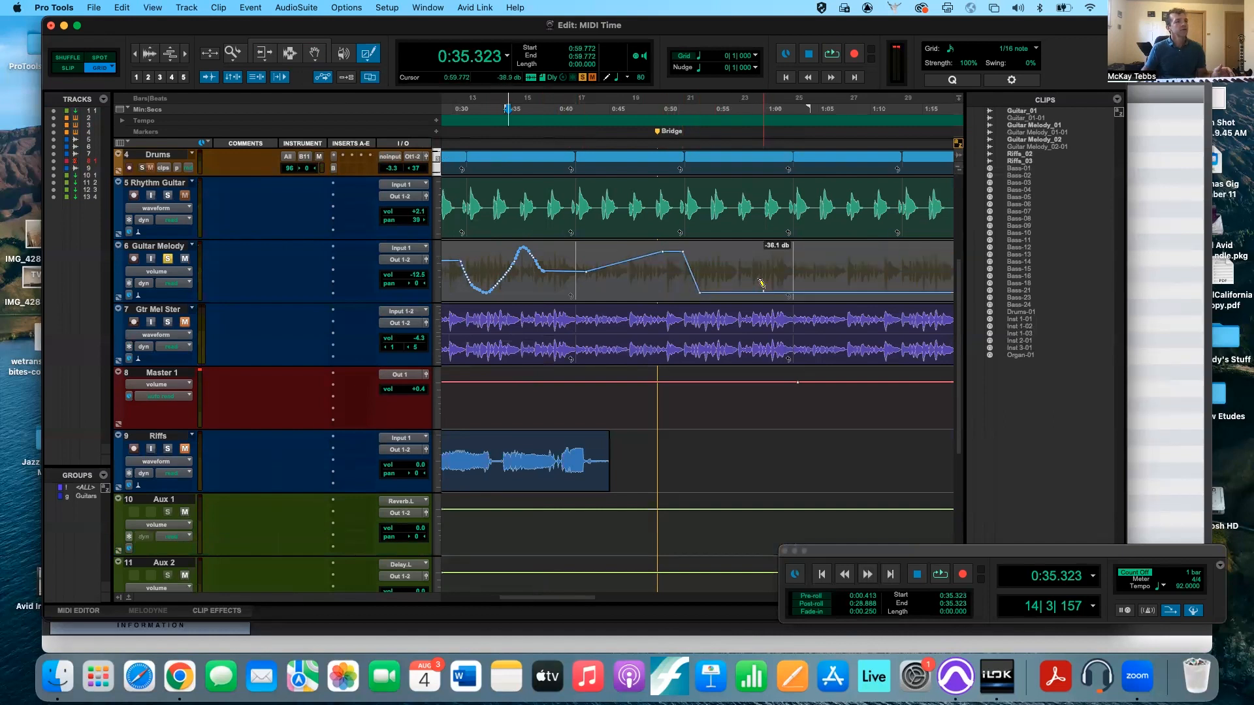
pyautogui.moveTo(769, 266); pyautogui.dragTo(770, 270)
pyautogui.hscroll(3, 769, 266)
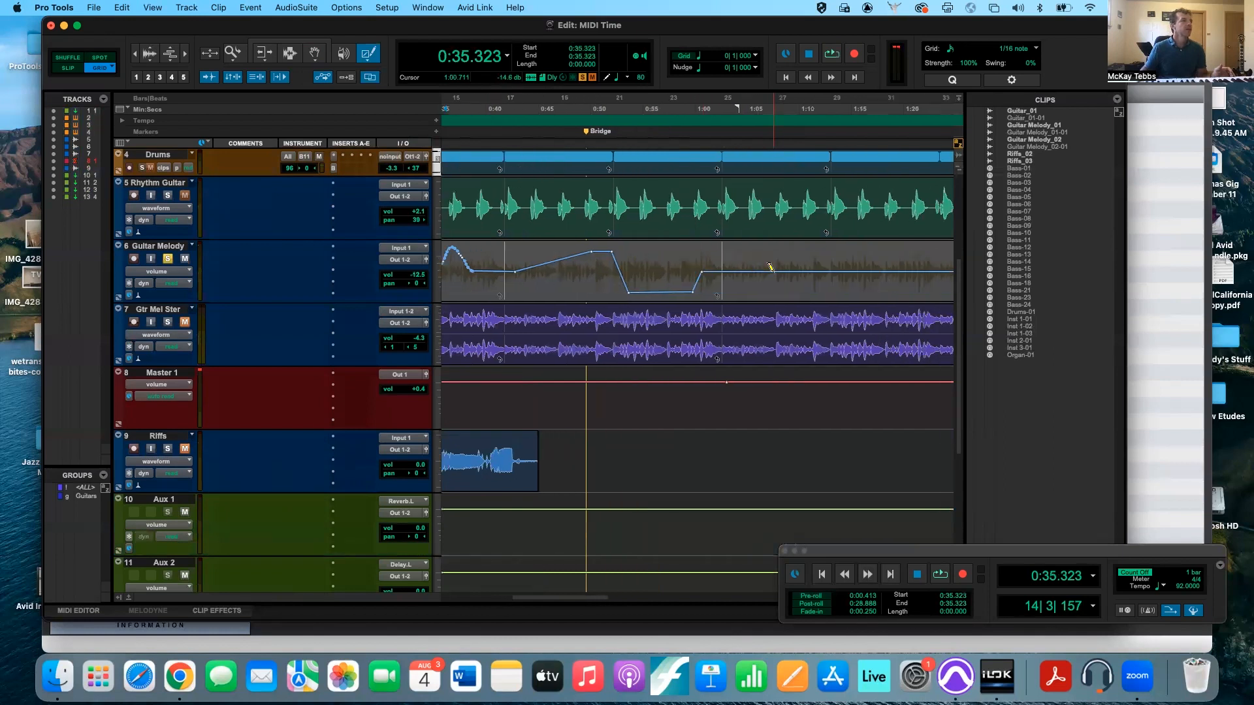
# - Draw a Triangle Pencil volume pattern on Guitar Melody from about 1:04 to 1:13, spanning nearly the full lane height
pyautogui.click(369, 54)
pyautogui.click(410, 60)
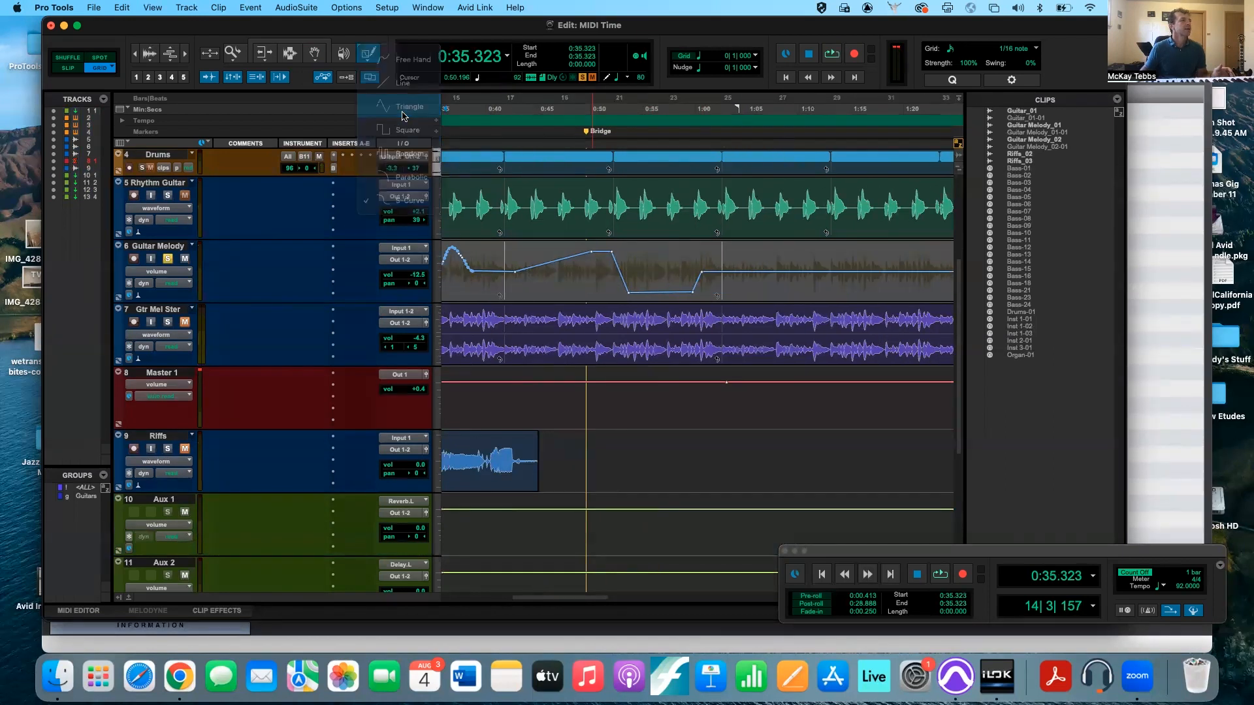
pyautogui.moveTo(745, 264)
pyautogui.mouseDown()
pyautogui.moveTo(811, 234)
pyautogui.moveTo(837, 241)
pyautogui.mouseUp()
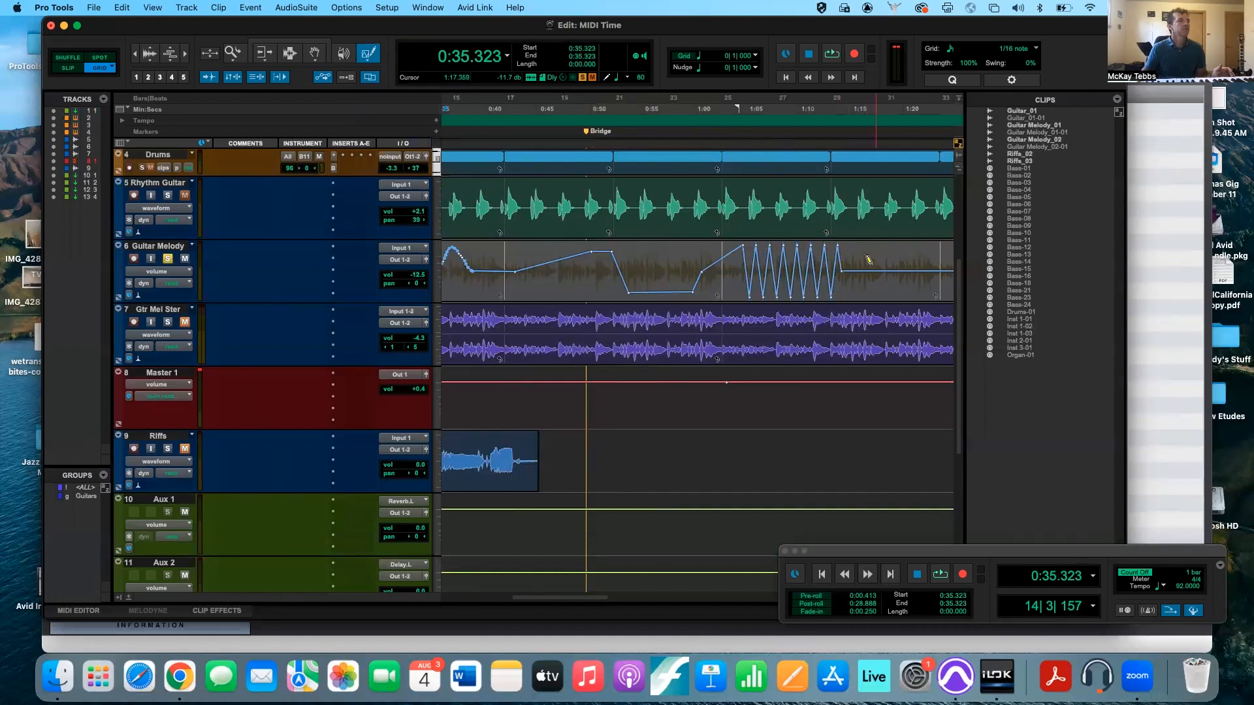
# - Draw a Square Pencil volume pattern on the Guitar Melody track from about 1:20 to 1:26
pyautogui.moveTo(363, 61)
pyautogui.mouseDown()
pyautogui.moveTo(392, 58)
pyautogui.moveTo(399, 131)
pyautogui.mouseUp()
pyautogui.hscroll(5, 590, 213)
pyautogui.scroll(-2, 635, 229)
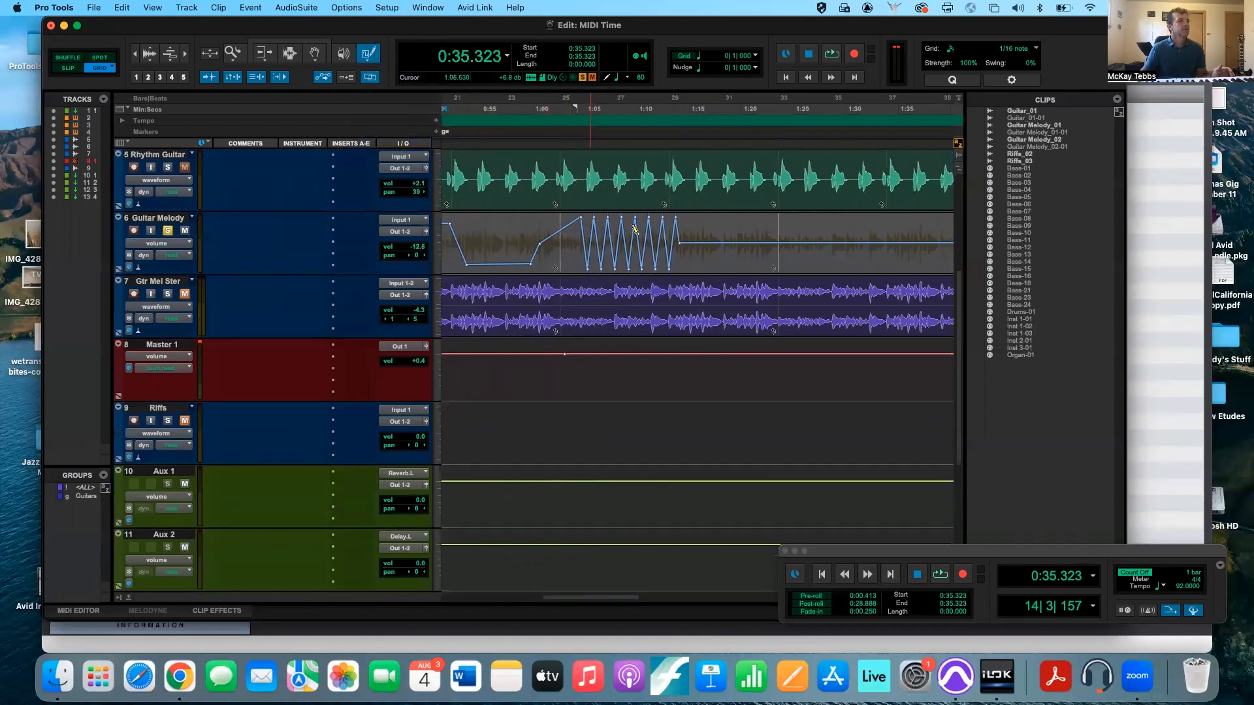
pyautogui.moveTo(746, 237); pyautogui.dragTo(820, 222)
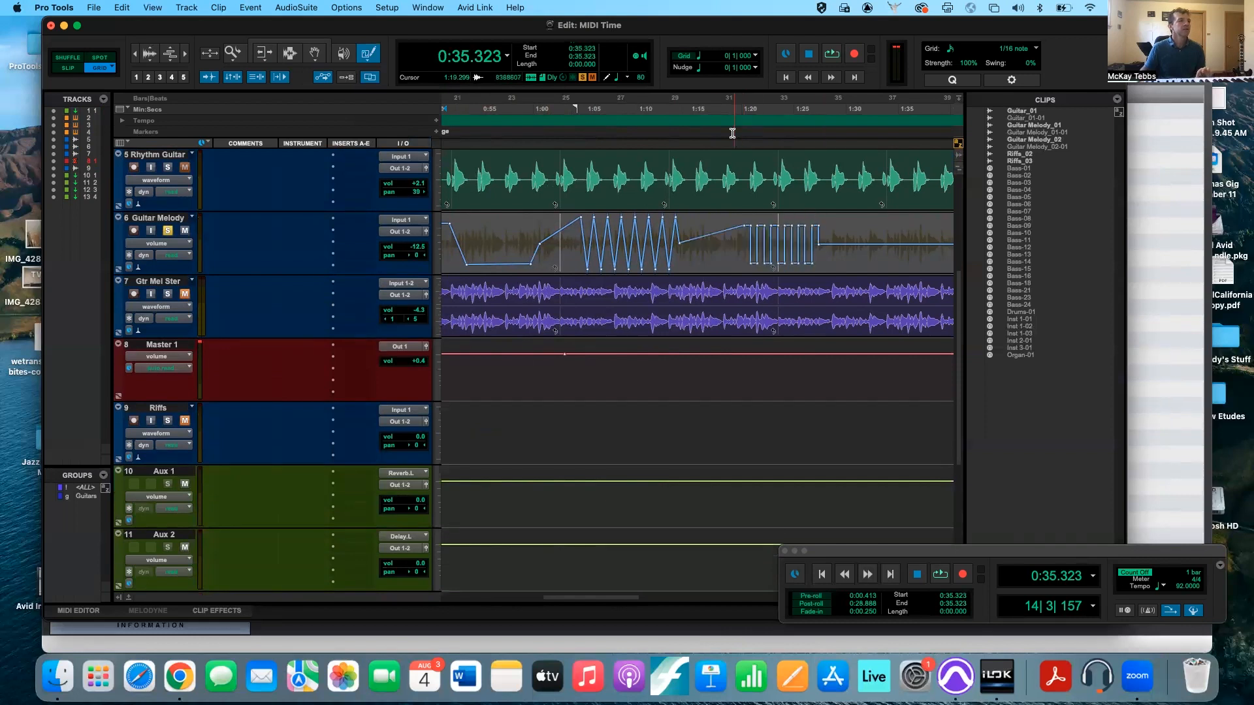
# - Play the square volume pattern from about 1:20, and delete the Guitar Melody volume automation from the song start to about 1:34
pyautogui.click(737, 111)
pyautogui.press('space')
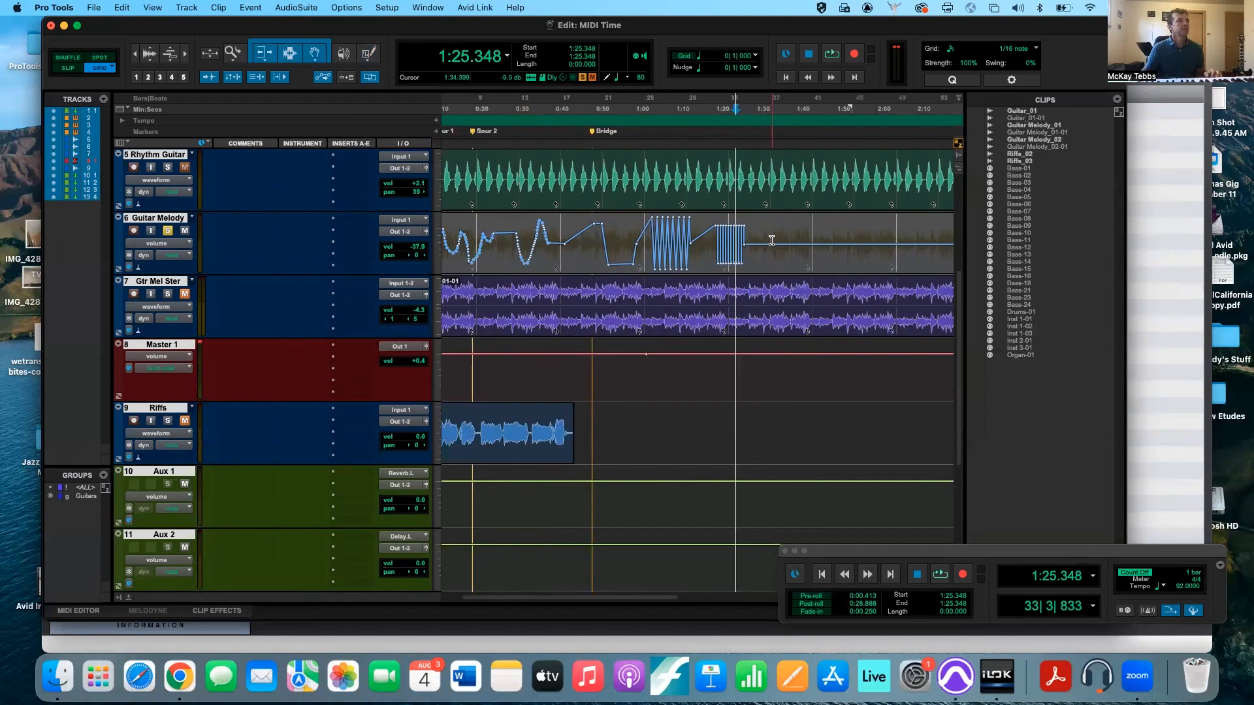
pyautogui.moveTo(770, 241); pyautogui.dragTo(423, 223)
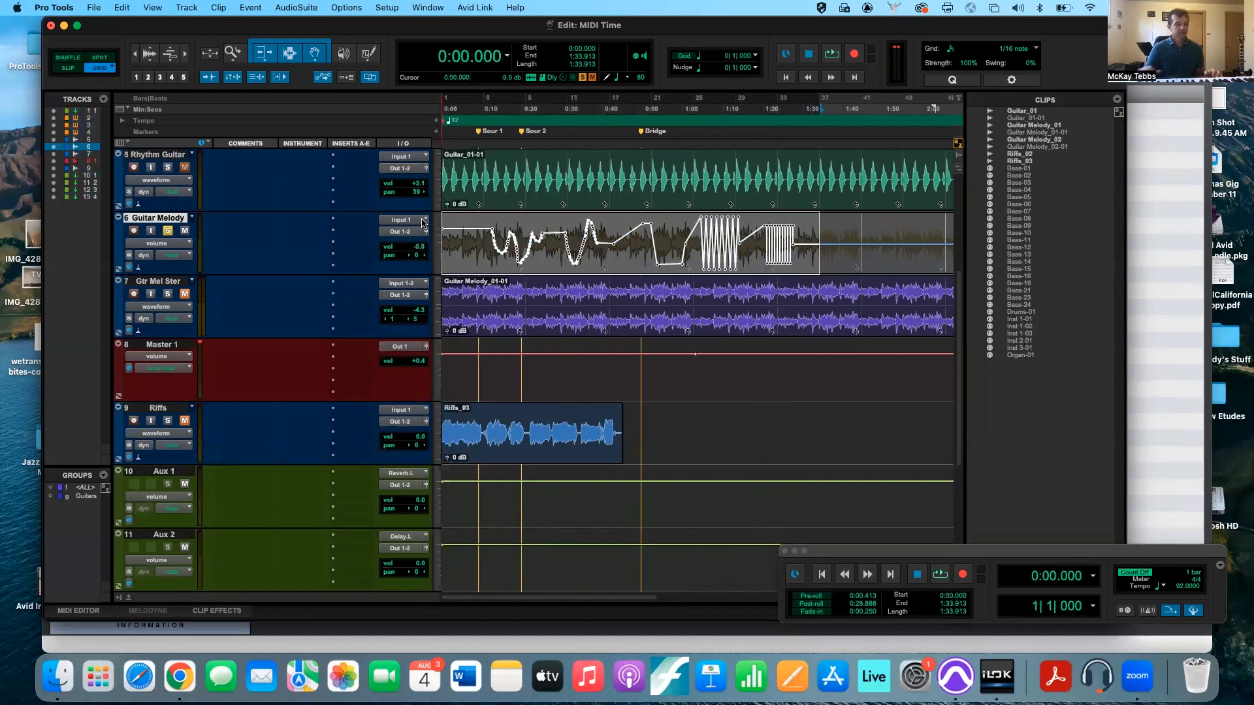
pyautogui.press('Delete')
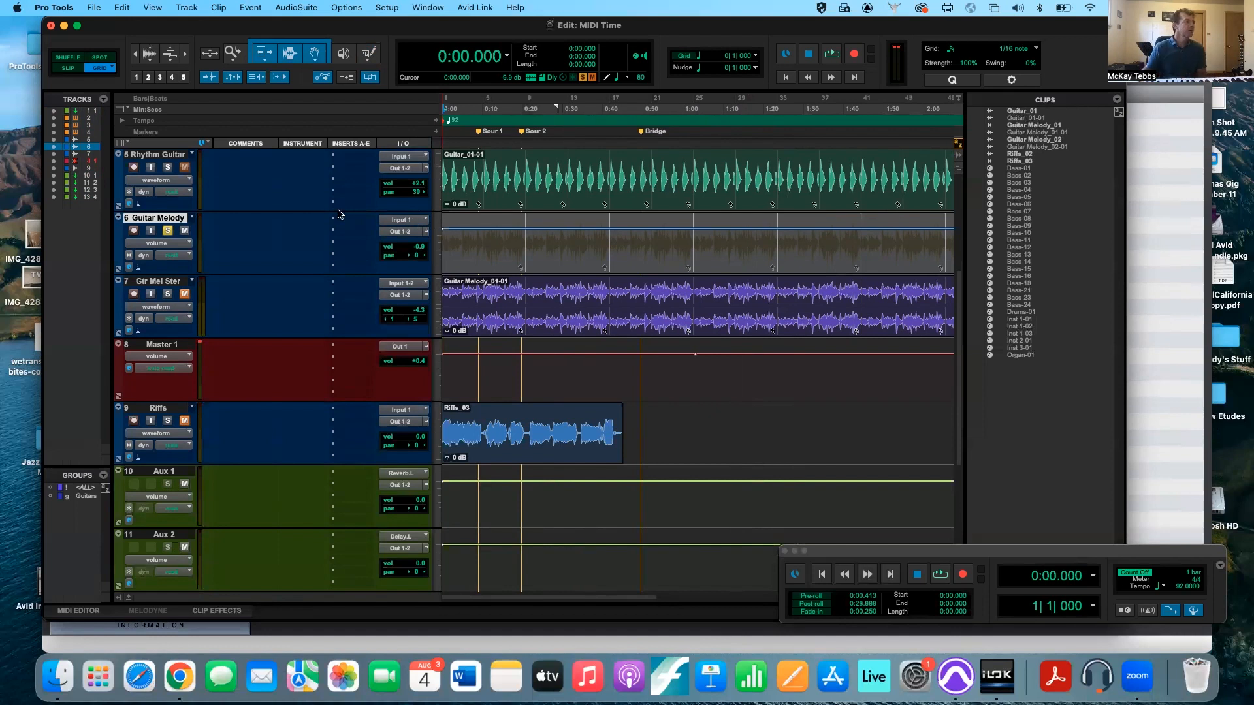
# - Switch the Guitar Melody track view from volume to pan automation
pyautogui.click(157, 246)
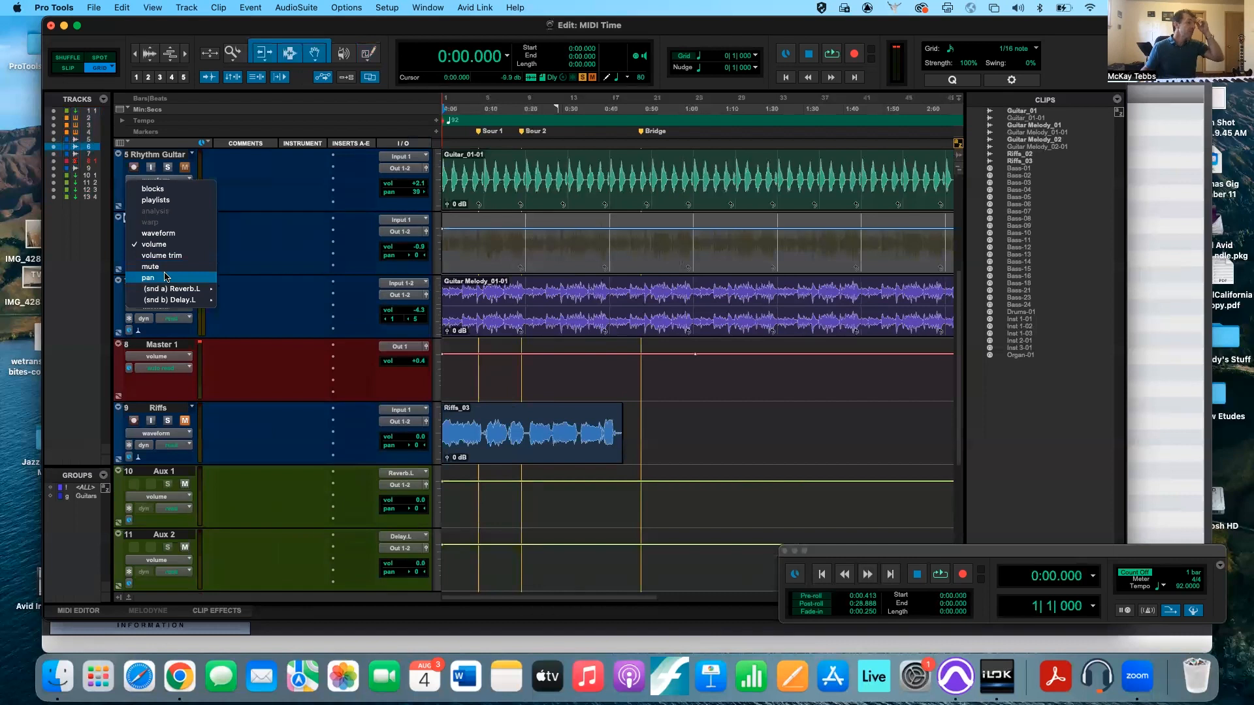
pyautogui.moveTo(177, 288)
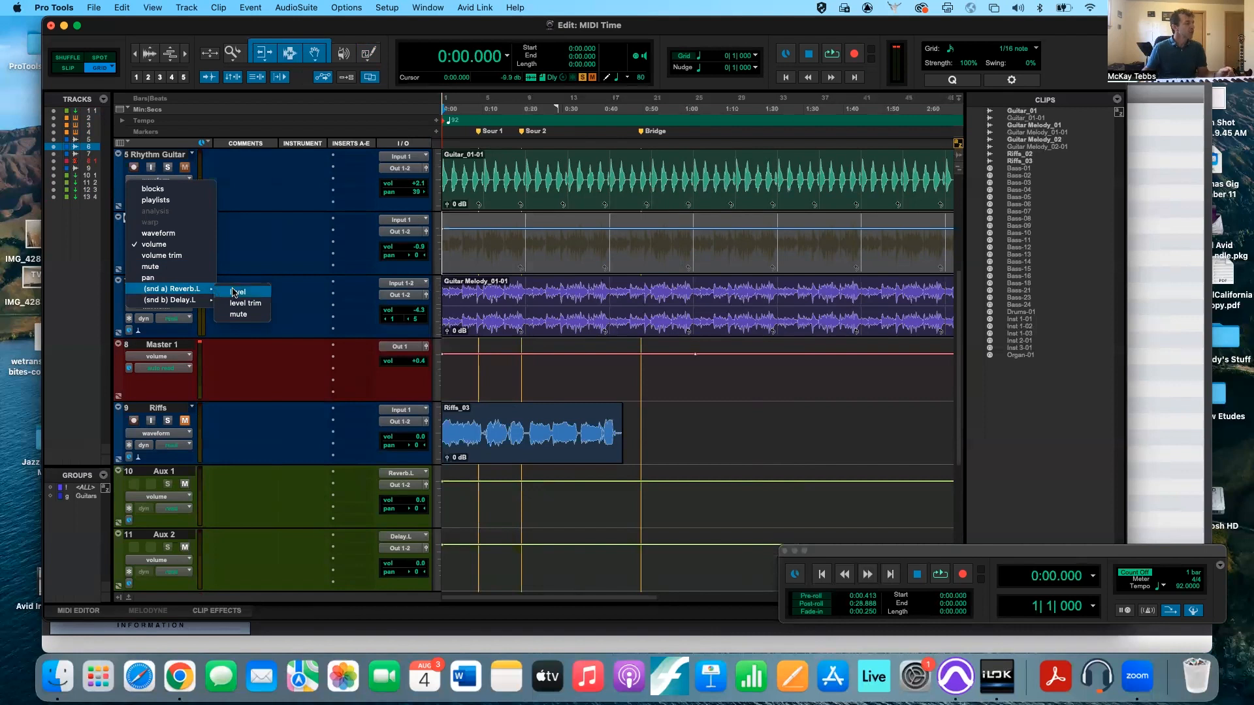
pyautogui.click(172, 280)
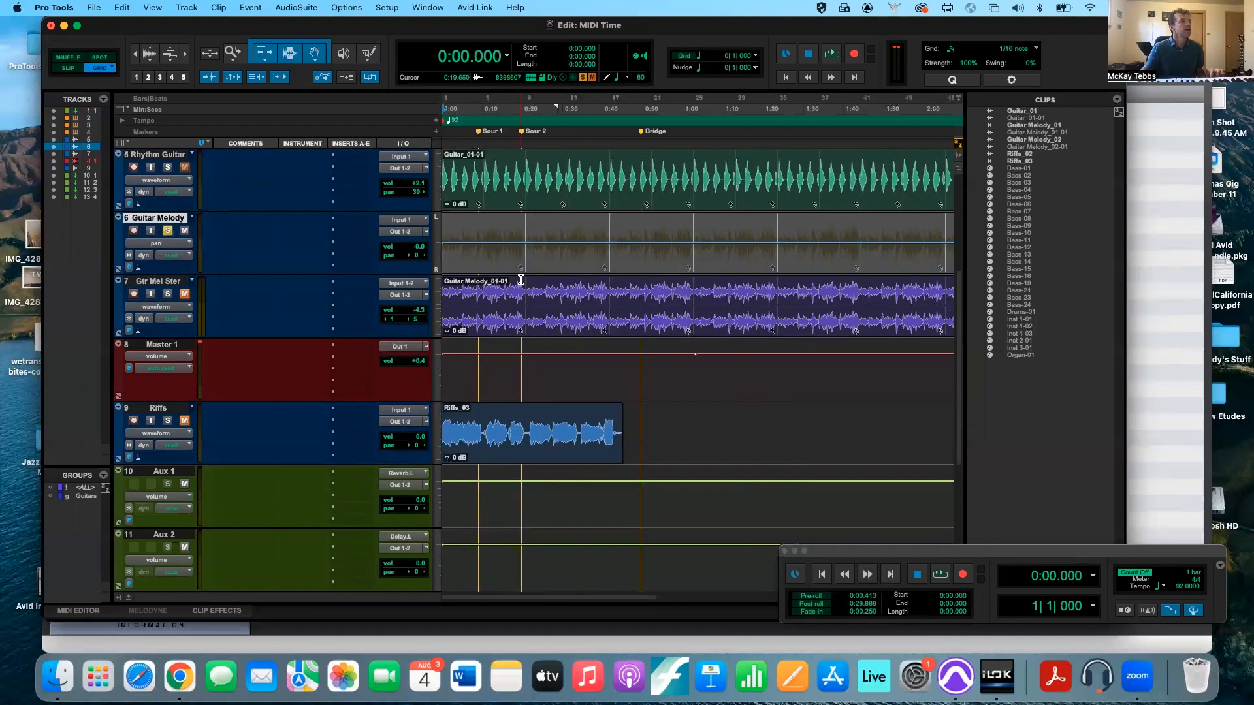
# - Draw a full-height Triangle Pencil pan pattern on Guitar Melody from about 0:25 to the Bridge marker
pyautogui.click(368, 53)
pyautogui.click(403, 105)
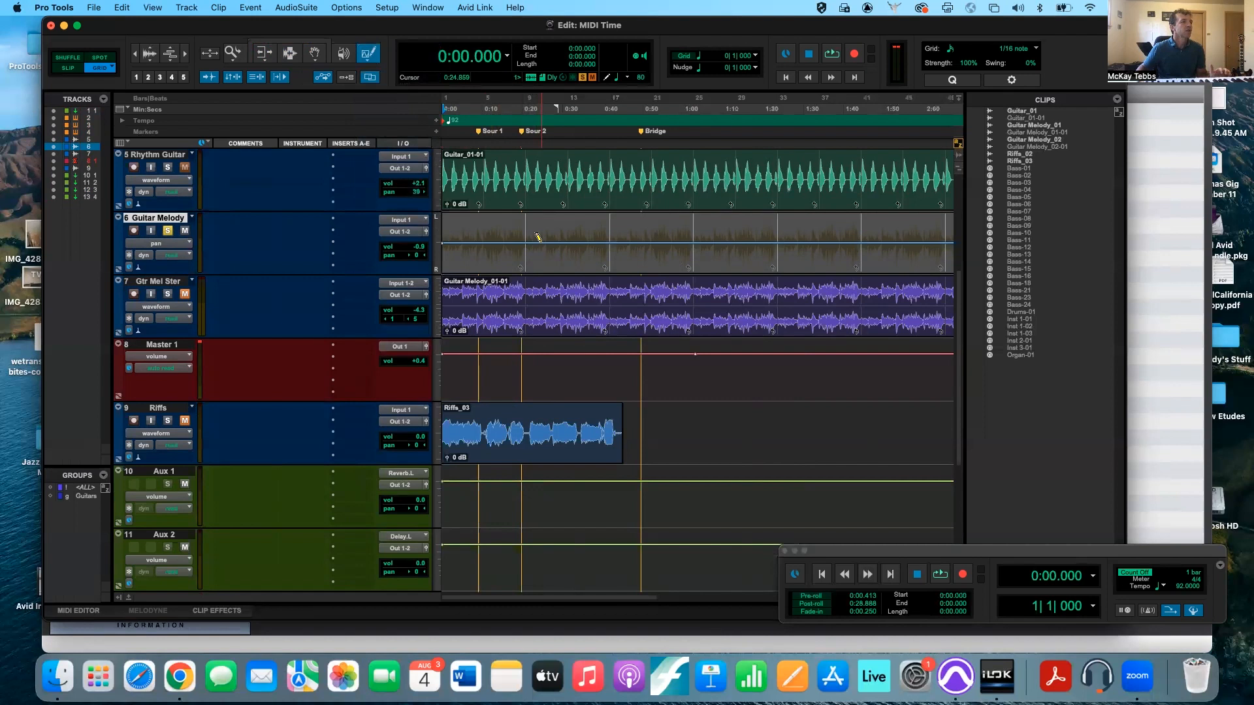
pyautogui.moveTo(540, 238); pyautogui.dragTo(644, 207)
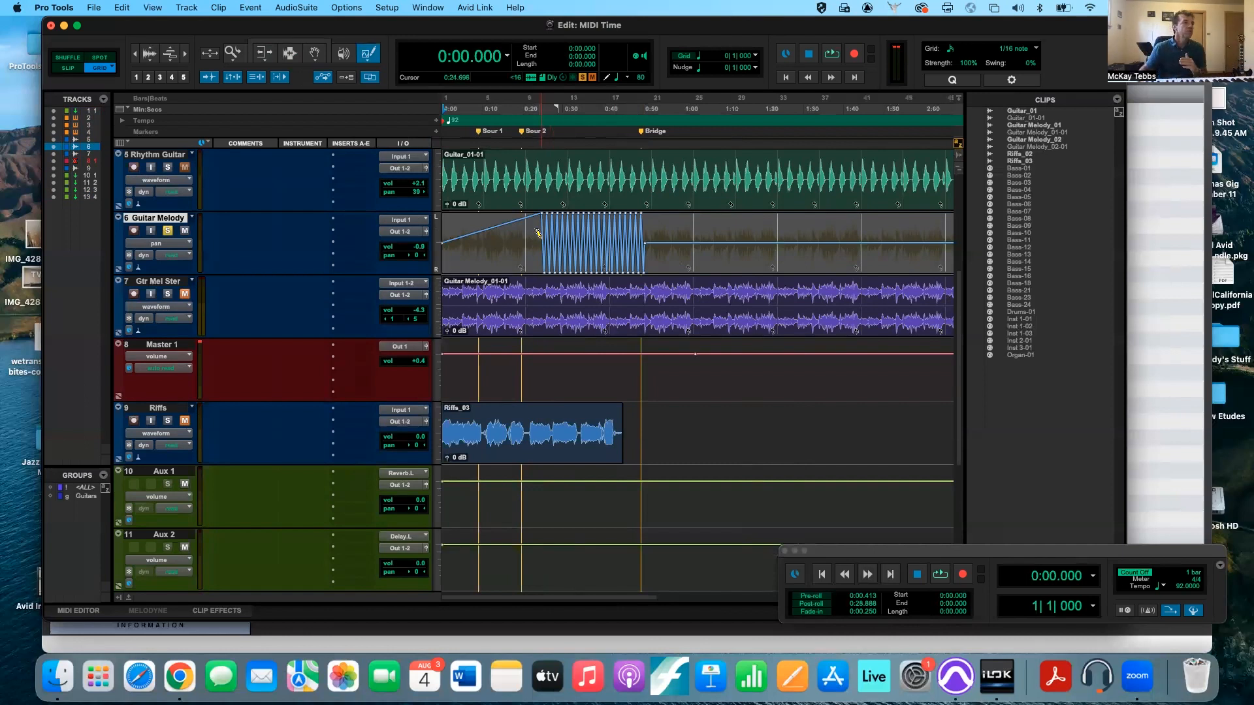
# - Play the song from about 0:23 to hear the rapid triangle panning on Guitar Melody
pyautogui.scroll(5, 538, 234)
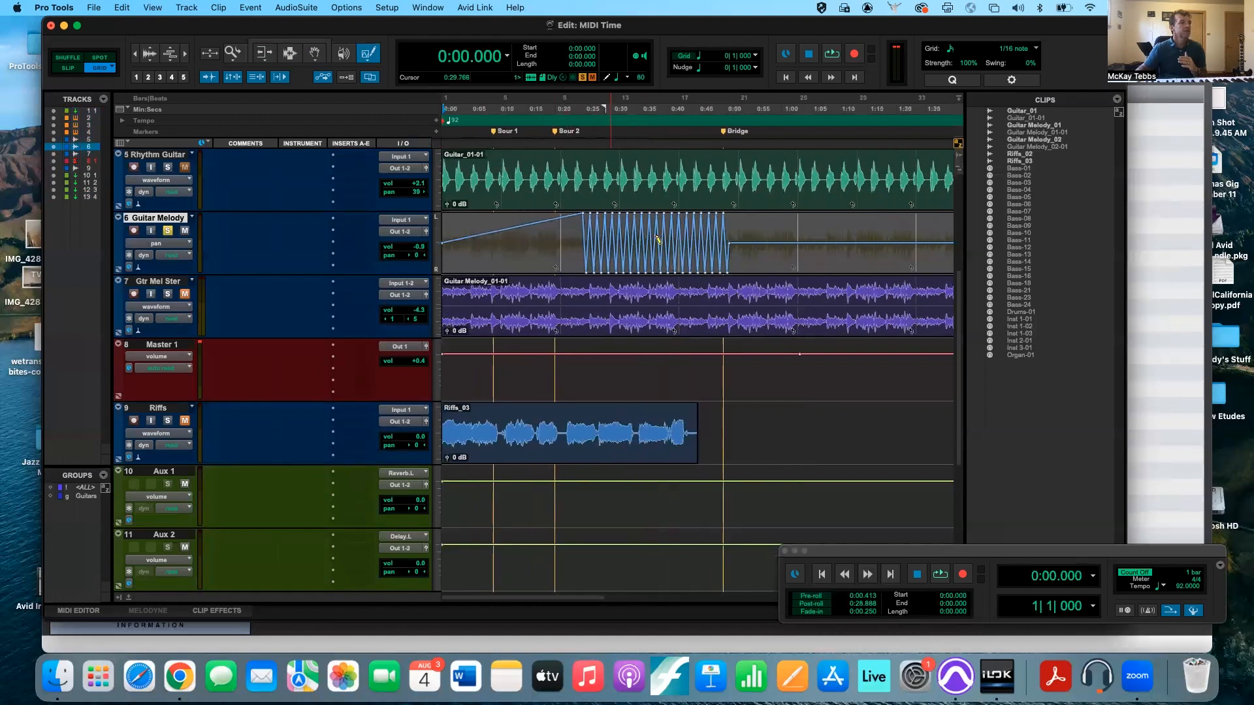
pyautogui.scroll(5, 658, 240)
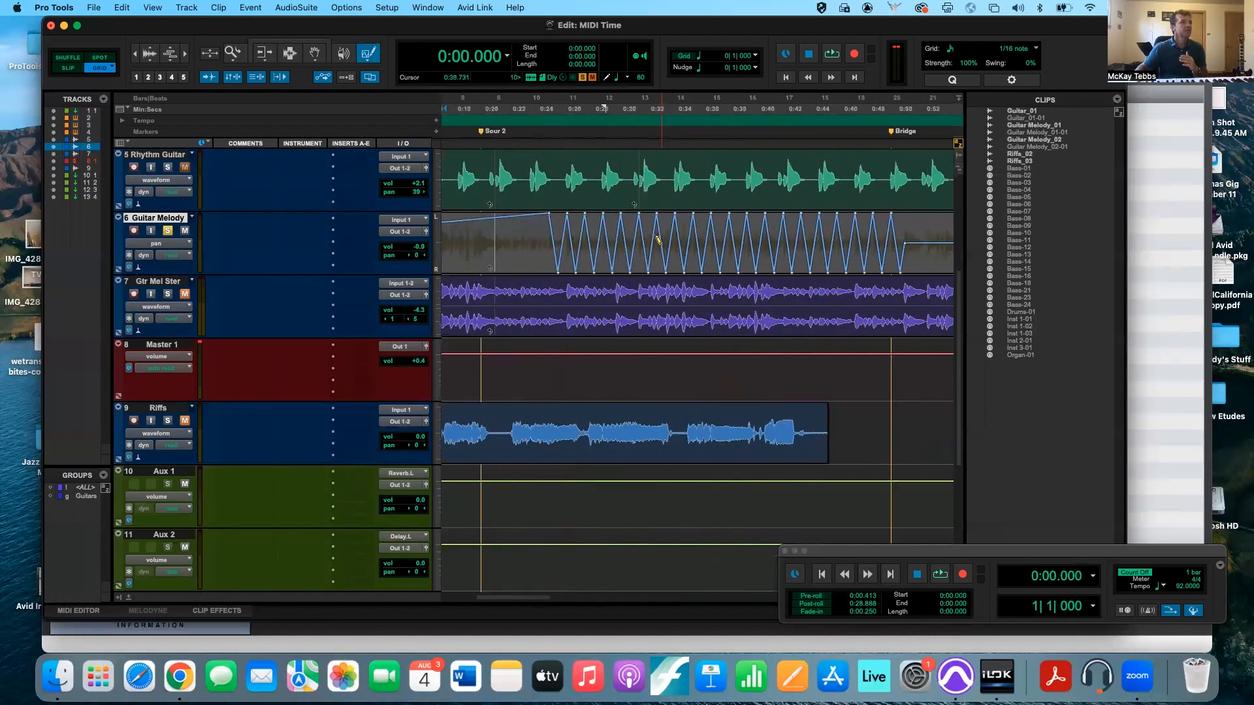
pyautogui.scroll(2, 658, 240)
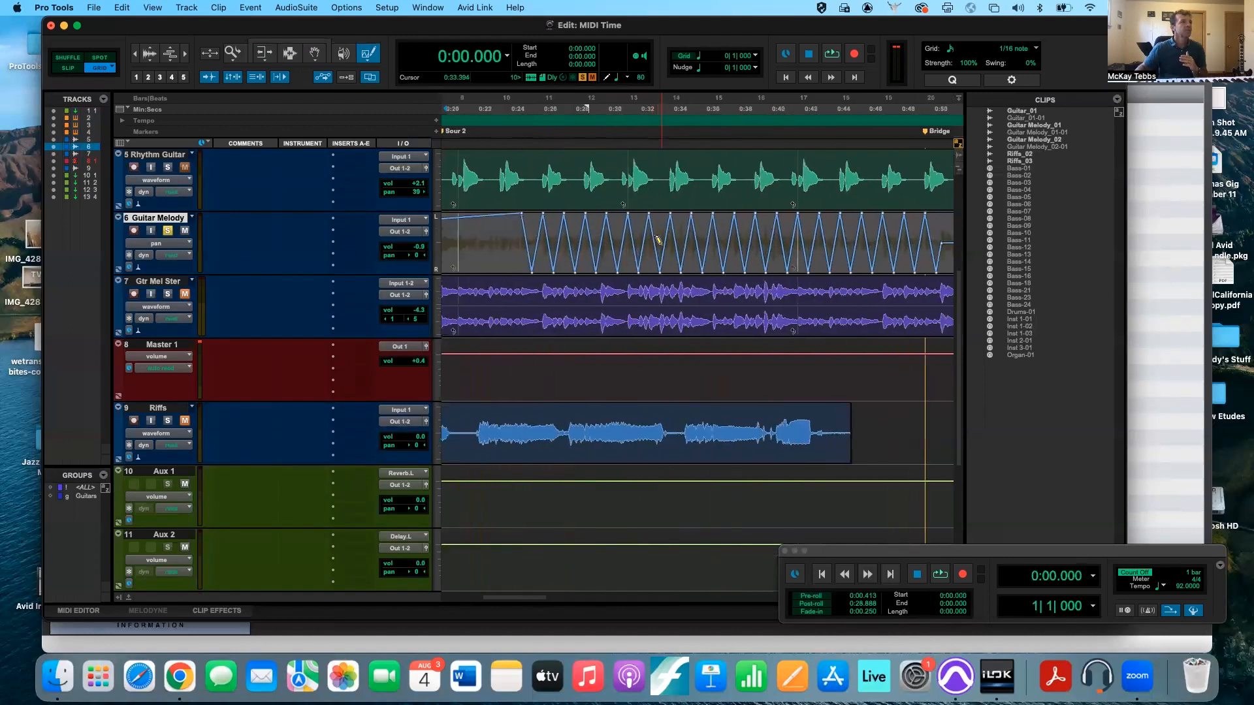
pyautogui.click(496, 96)
pyautogui.press('space')
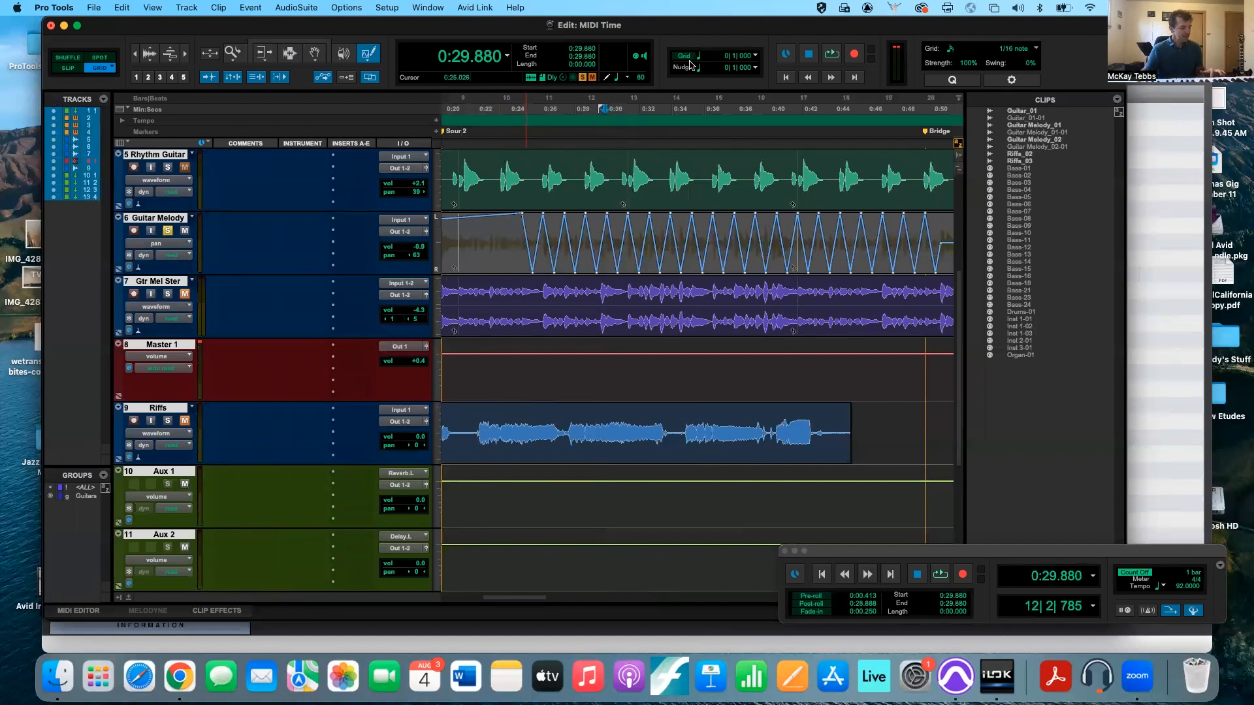
# - Undo the triangle pan pattern, and show the grid lines with a grid value of 1 bar
pyautogui.press('super+z')
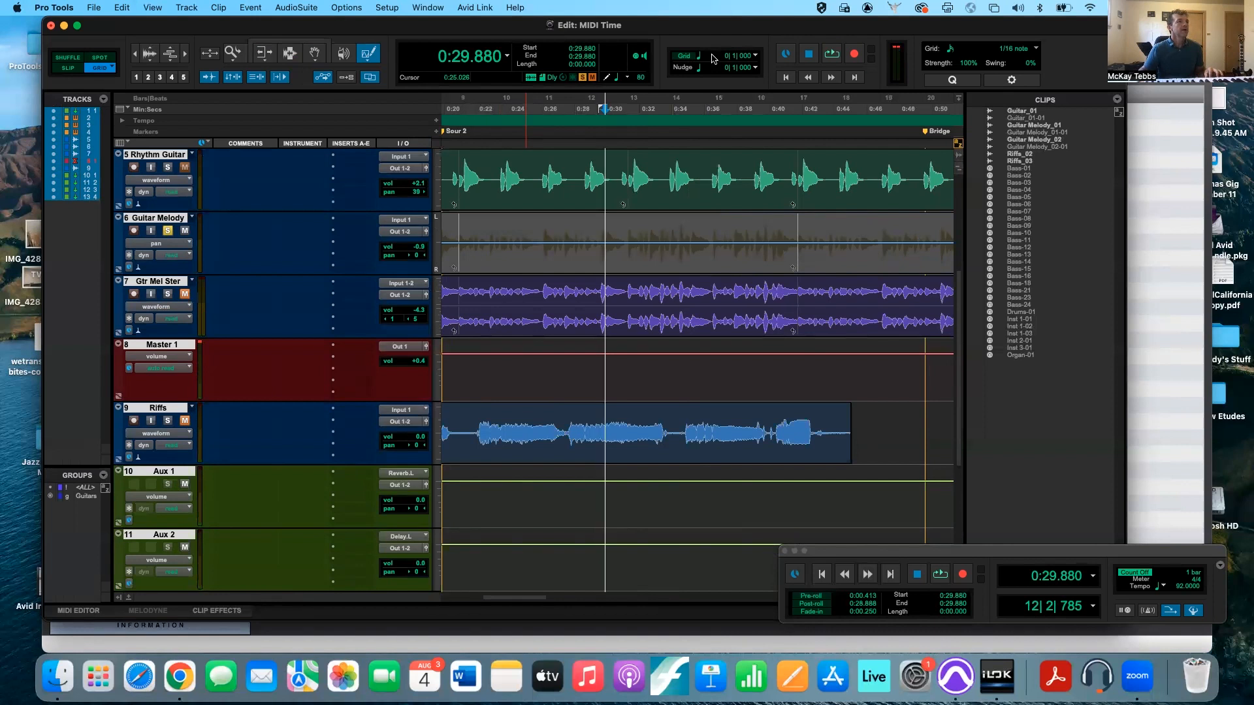
pyautogui.click(691, 58)
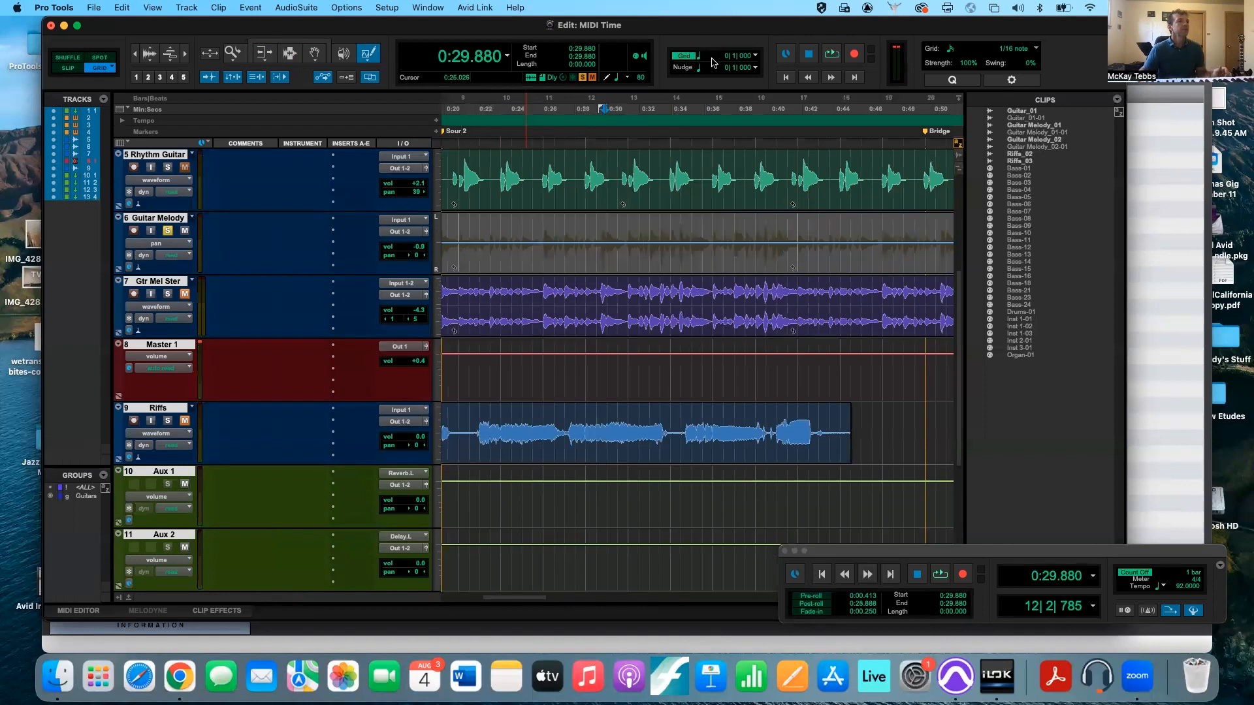
pyautogui.click(755, 59)
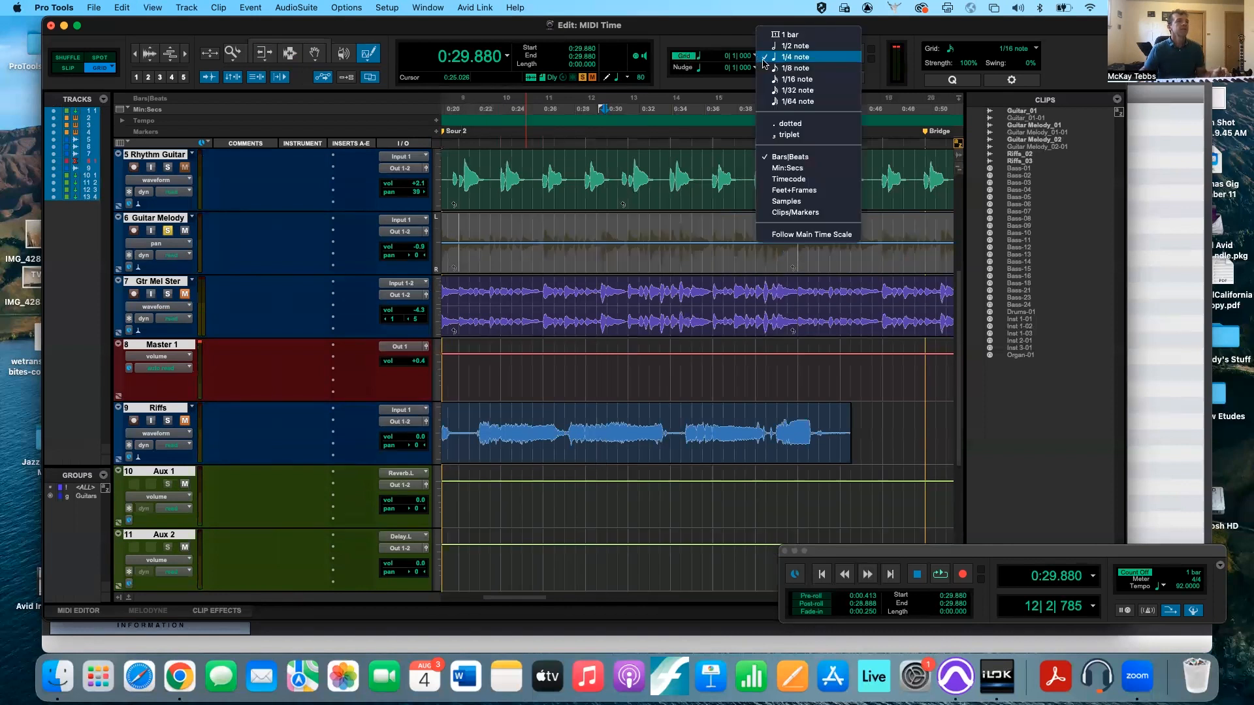
pyautogui.click(788, 36)
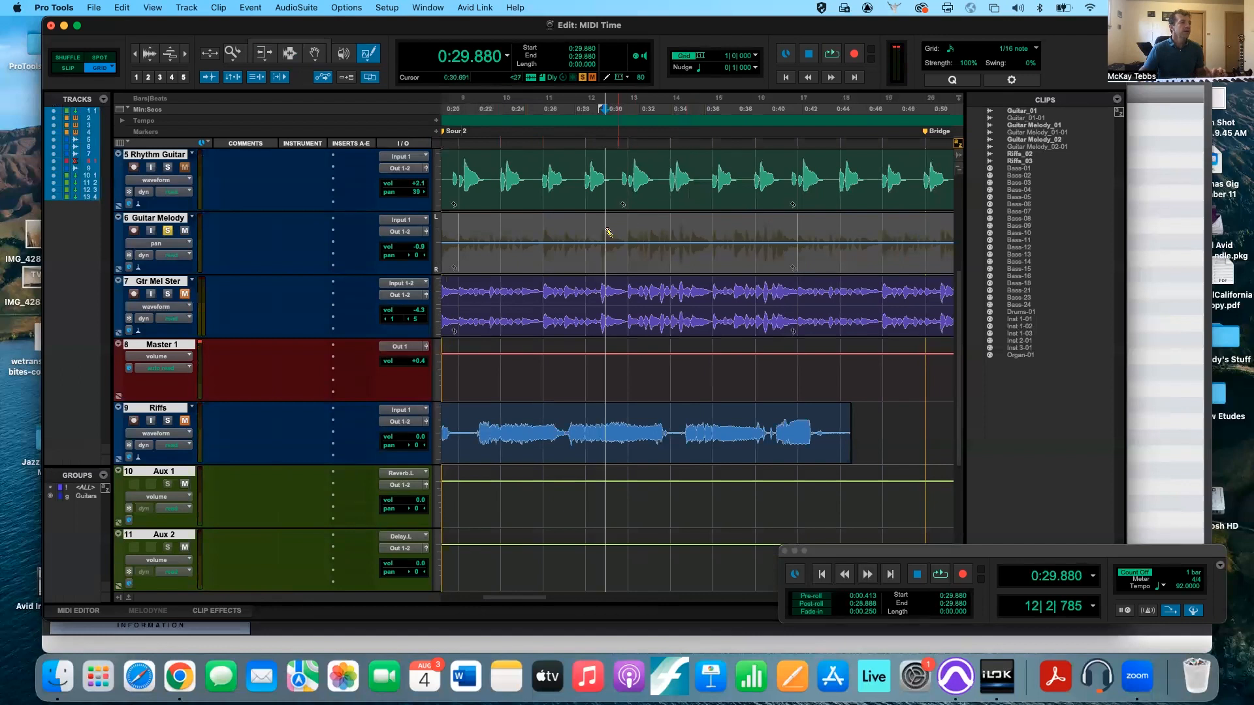
# - Draw a 1-bar-spaced Triangle Pencil pan pattern on Guitar Melody from about 0:29 to 0:48, and play it from its start
pyautogui.moveTo(614, 234); pyautogui.dragTo(868, 208)
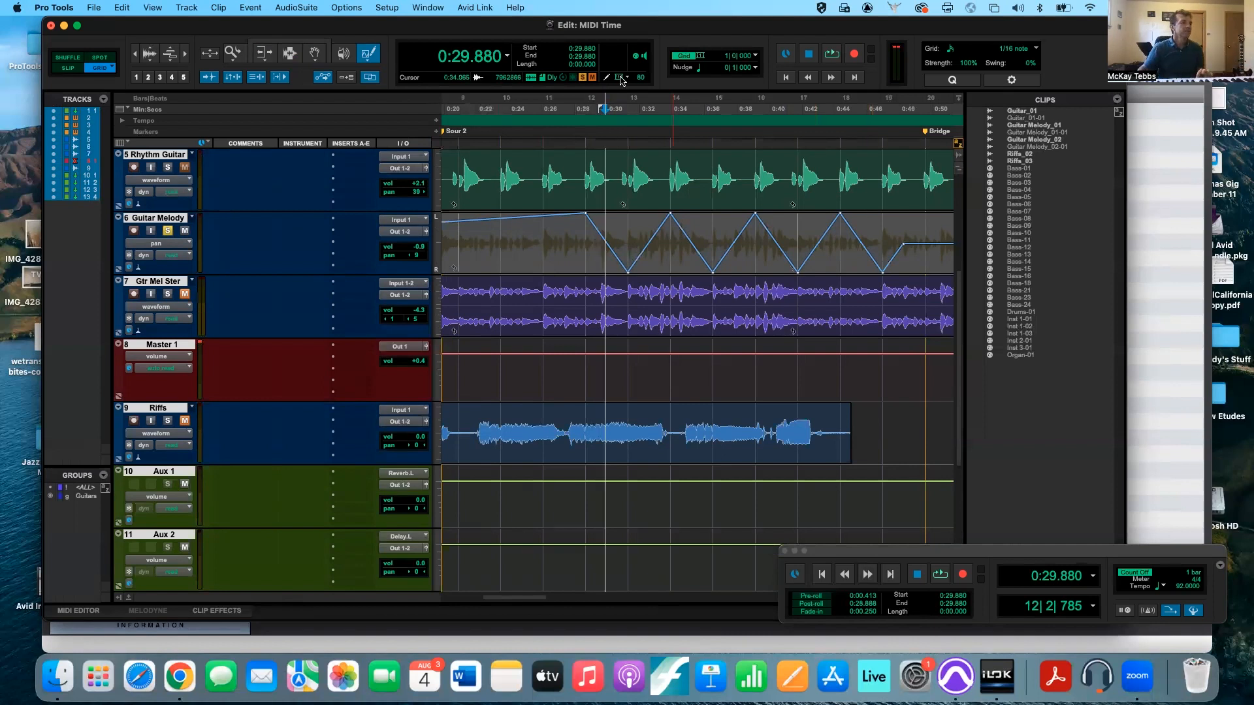
pyautogui.click(569, 100)
pyautogui.press('space')
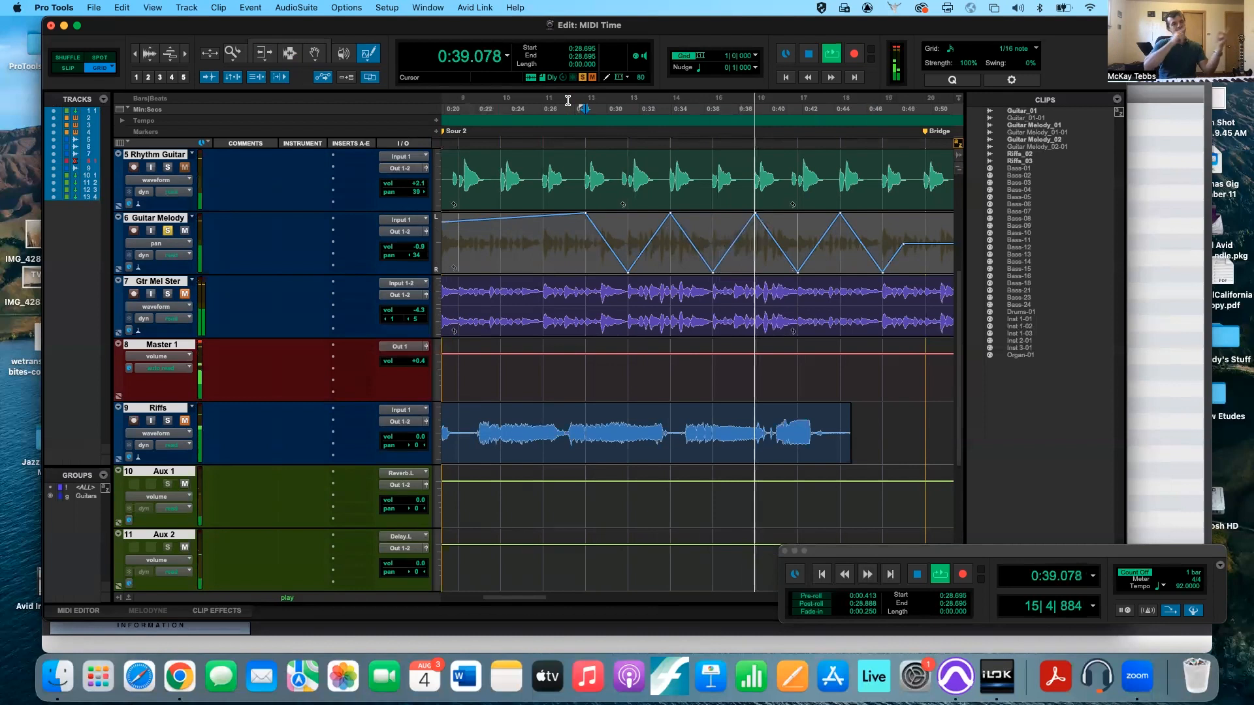
pyautogui.press('space')
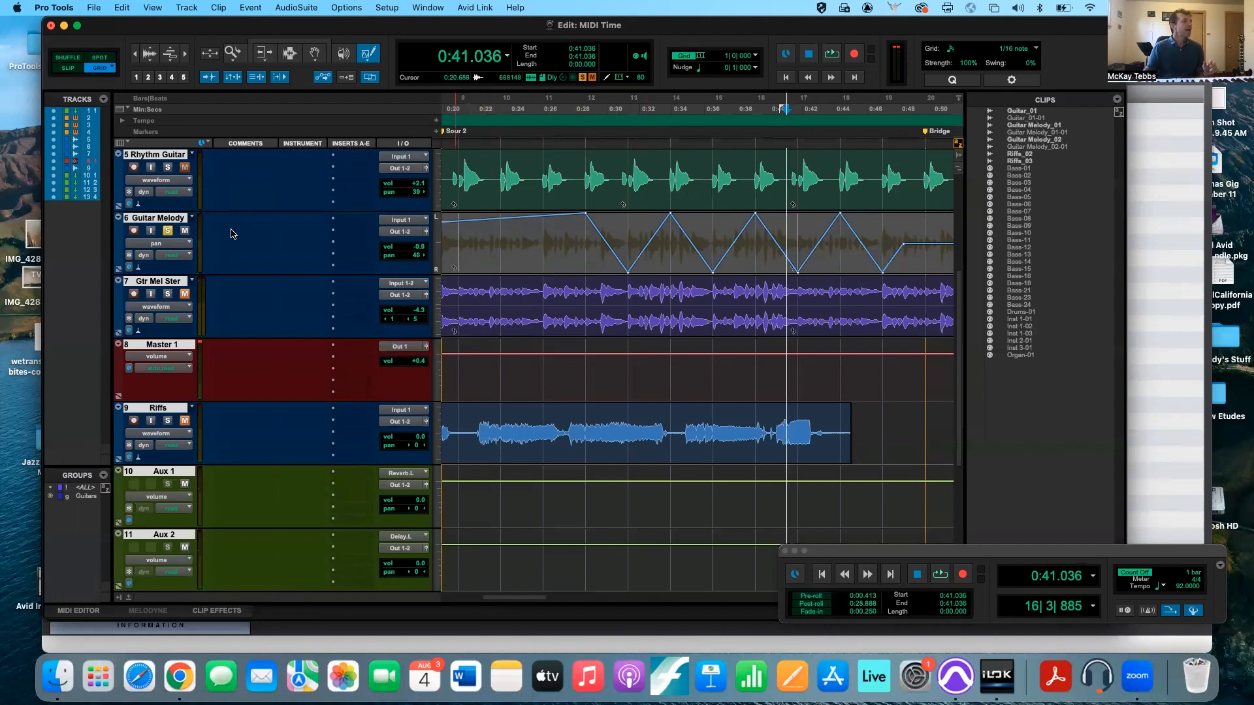
# - Show an automation lane beneath the Guitar Melody track and keep it set to volume
pyautogui.click(118, 269)
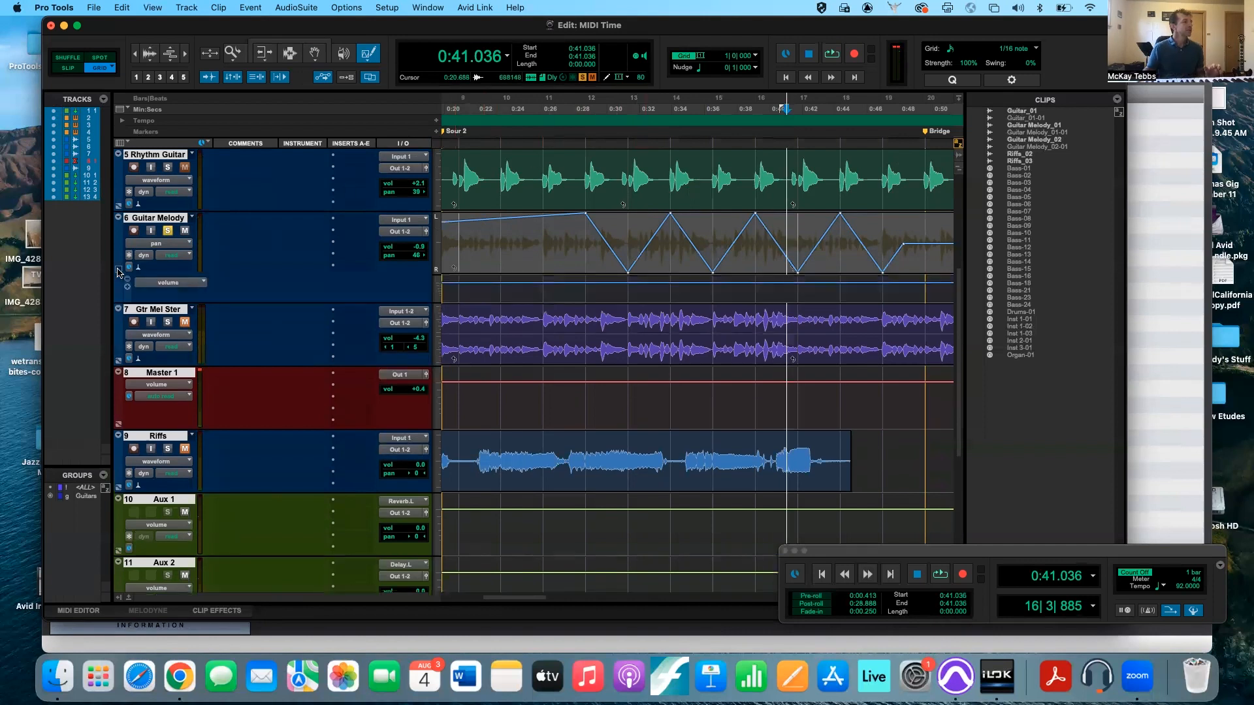
pyautogui.click(118, 271)
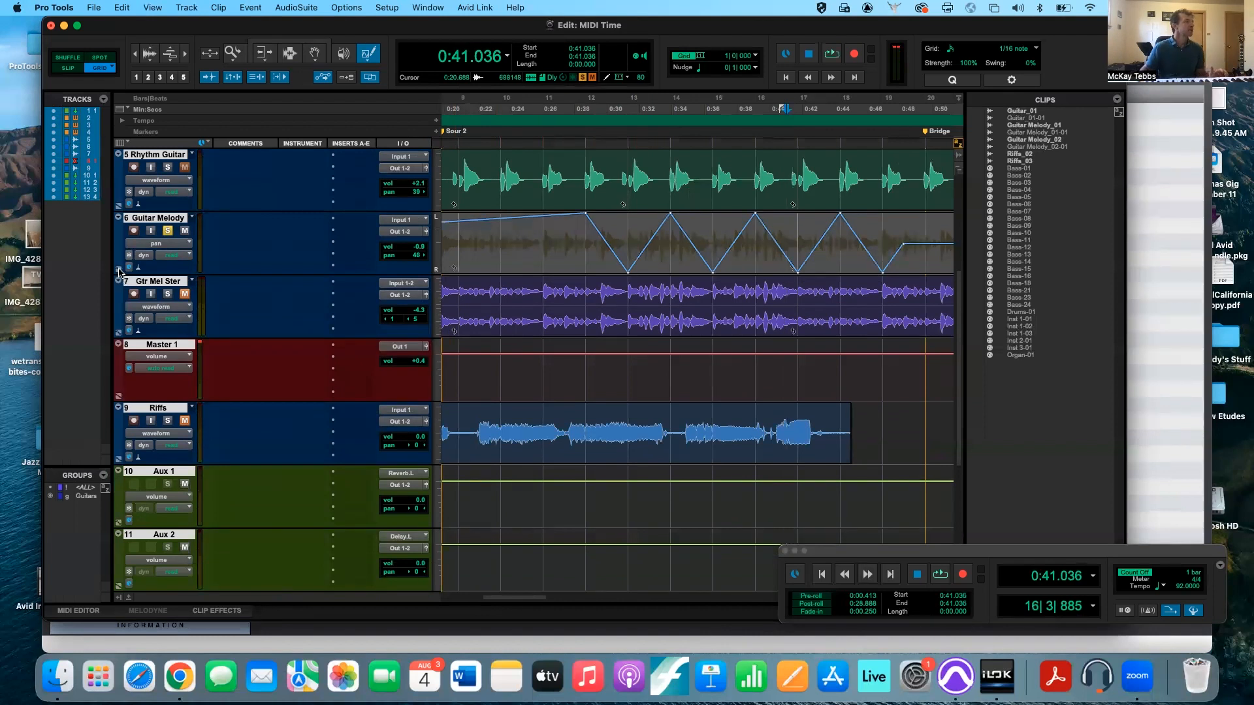
pyautogui.click(119, 271)
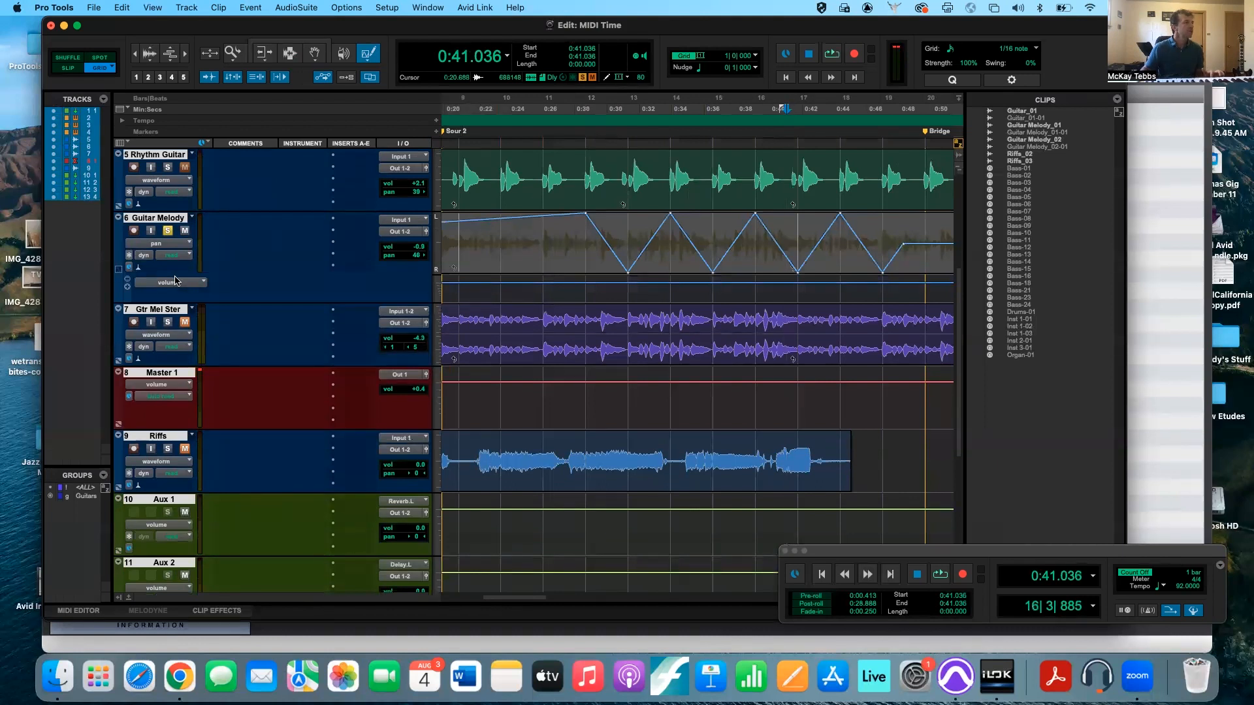
pyautogui.click(196, 286)
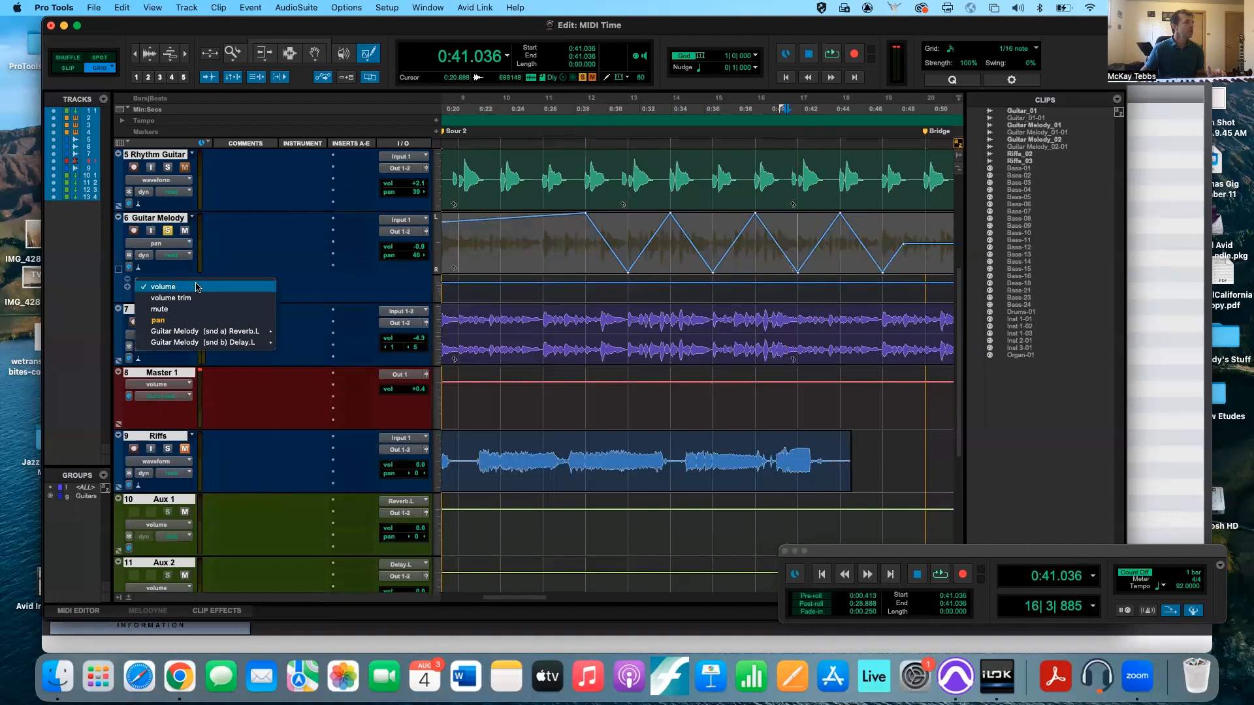
pyautogui.click(196, 287)
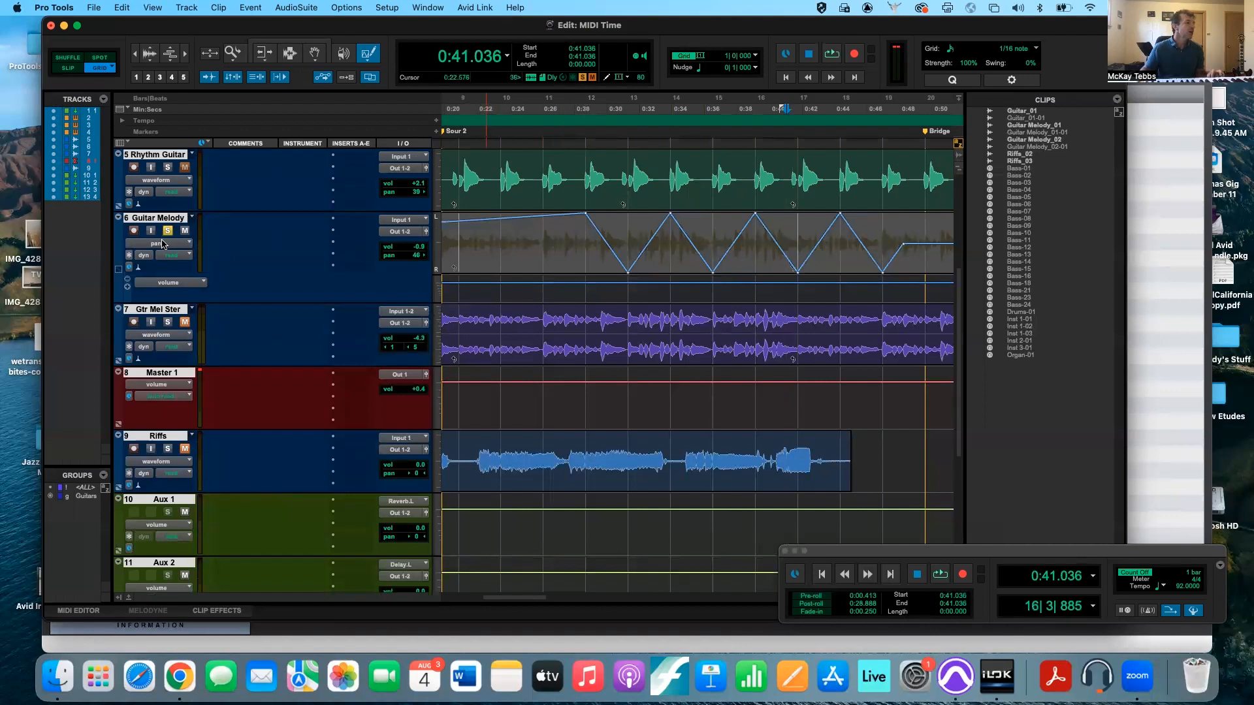
# - Add a second automation lane beneath Guitar Melody and set it to mute
pyautogui.click(127, 287)
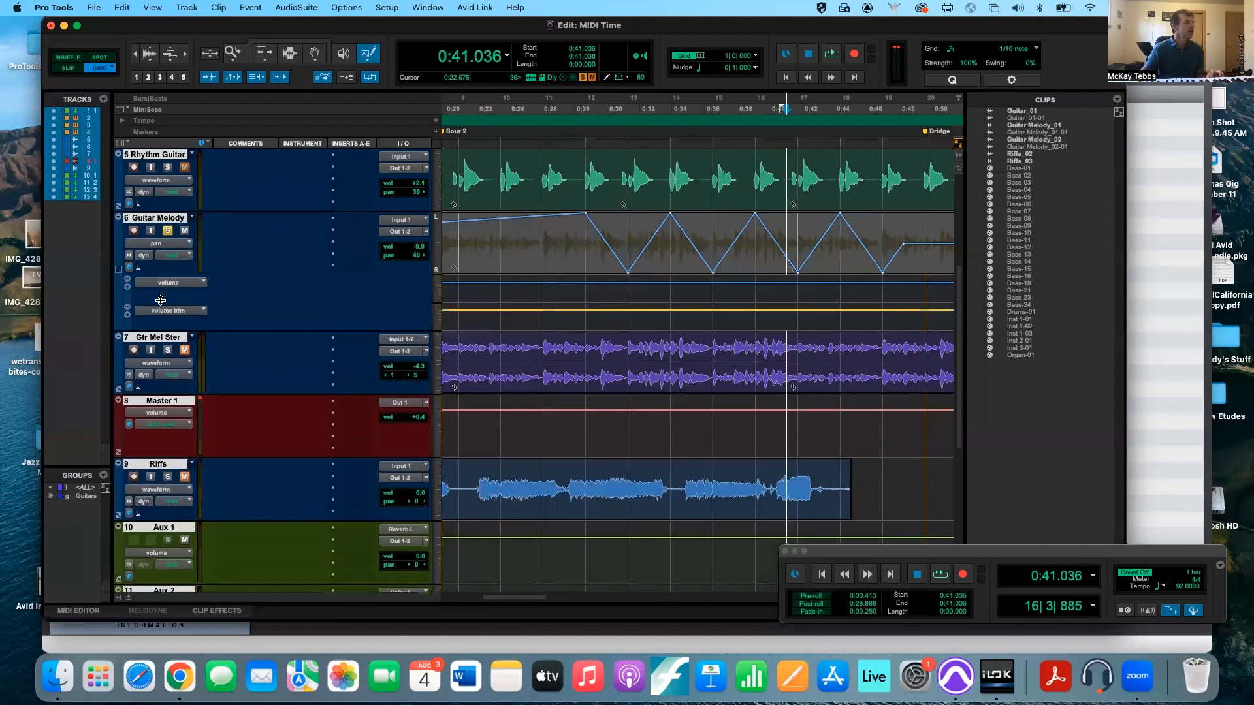
pyautogui.click(204, 311)
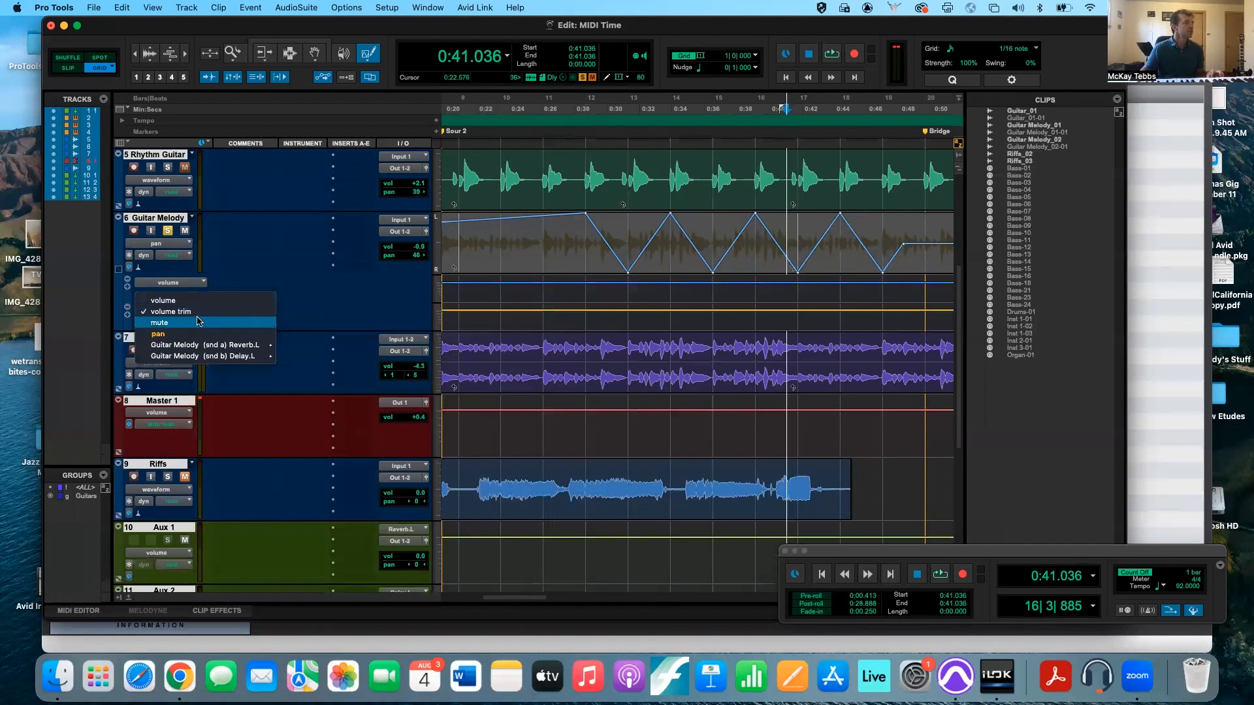
pyautogui.click(197, 321)
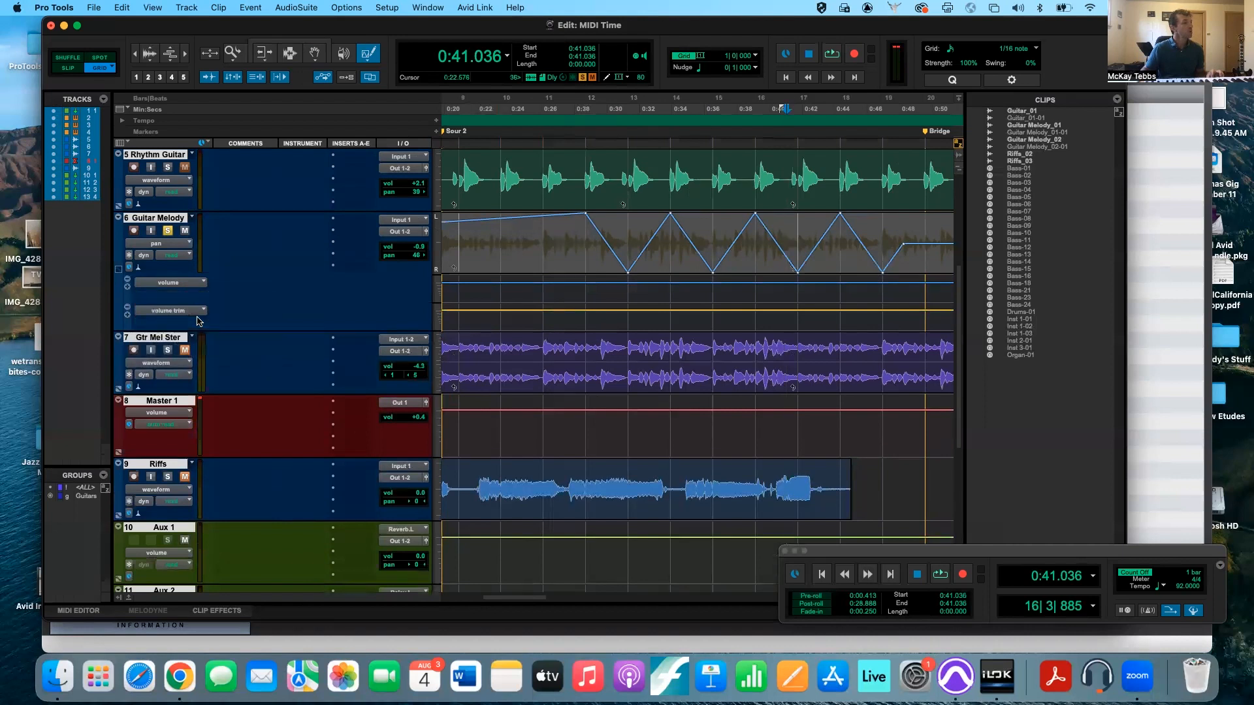
# - Add a third automation lane beneath Guitar Melody and set it to the level of the Reverb.L send
pyautogui.click(127, 314)
pyautogui.click(197, 339)
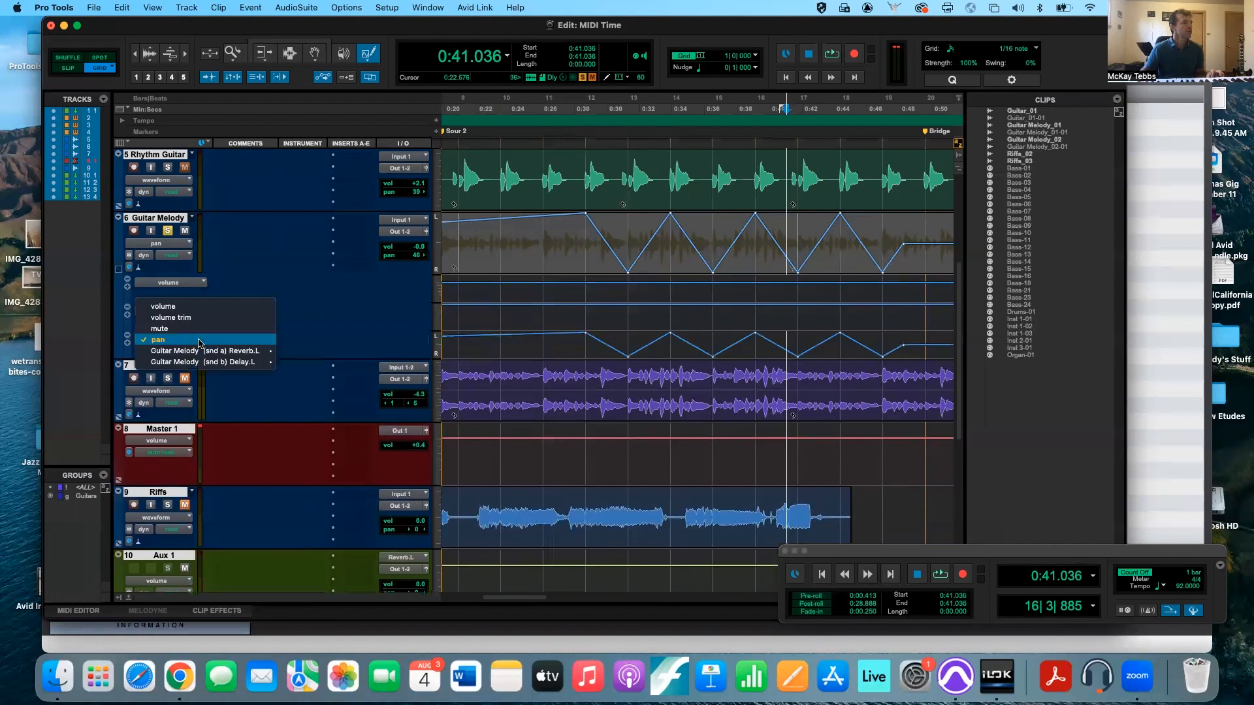
pyautogui.moveTo(200, 351)
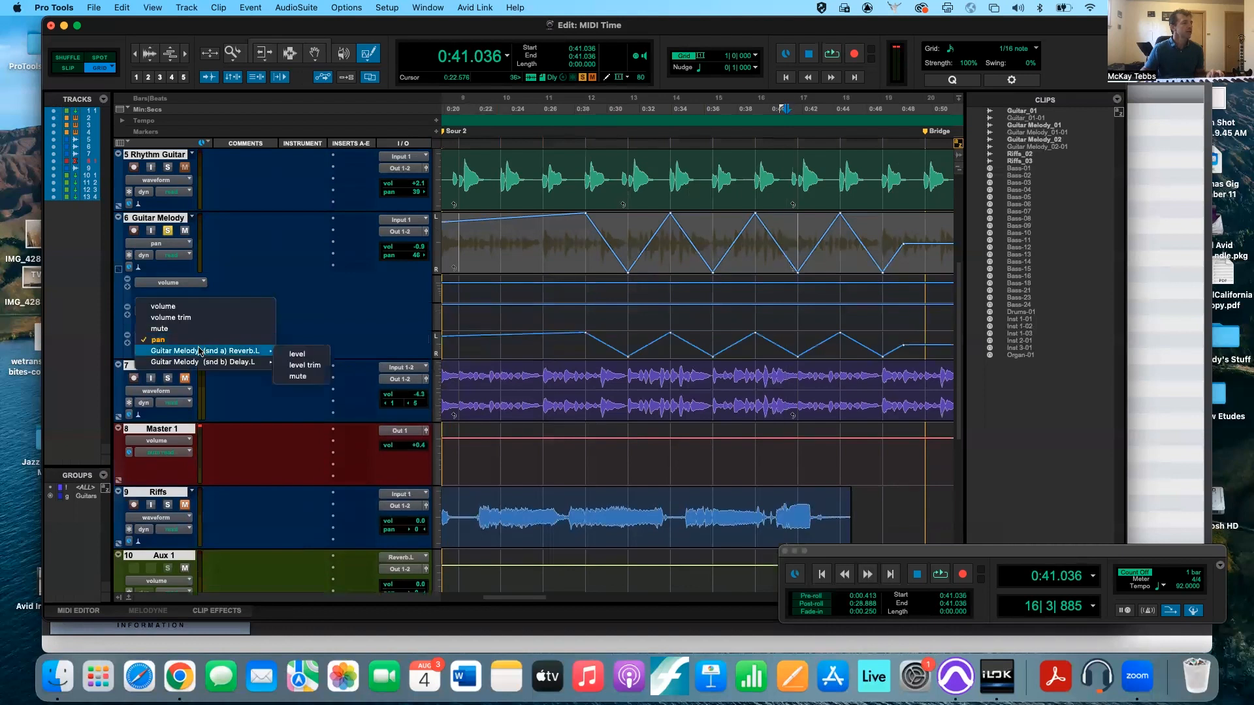
pyautogui.click(297, 354)
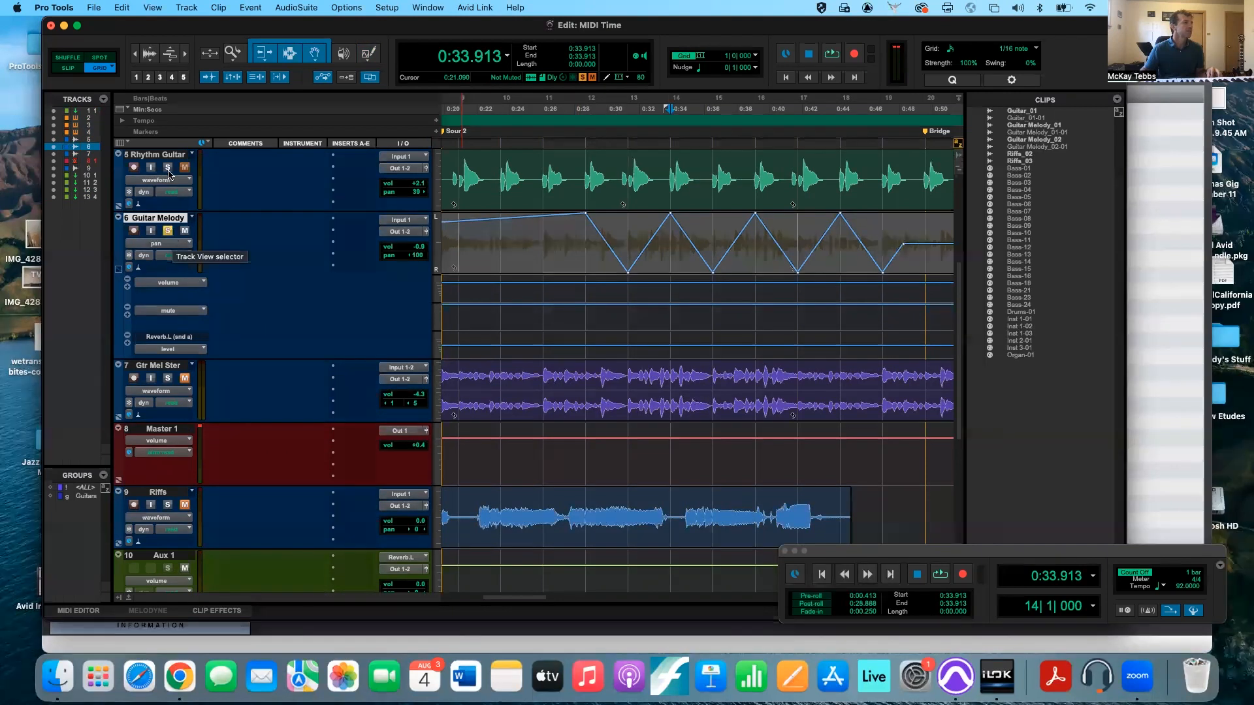
# - Return the Guitar Melody track view to waveform and remove its Reverb.L level, mute and volume automation lanes
pyautogui.click(167, 243)
pyautogui.click(165, 201)
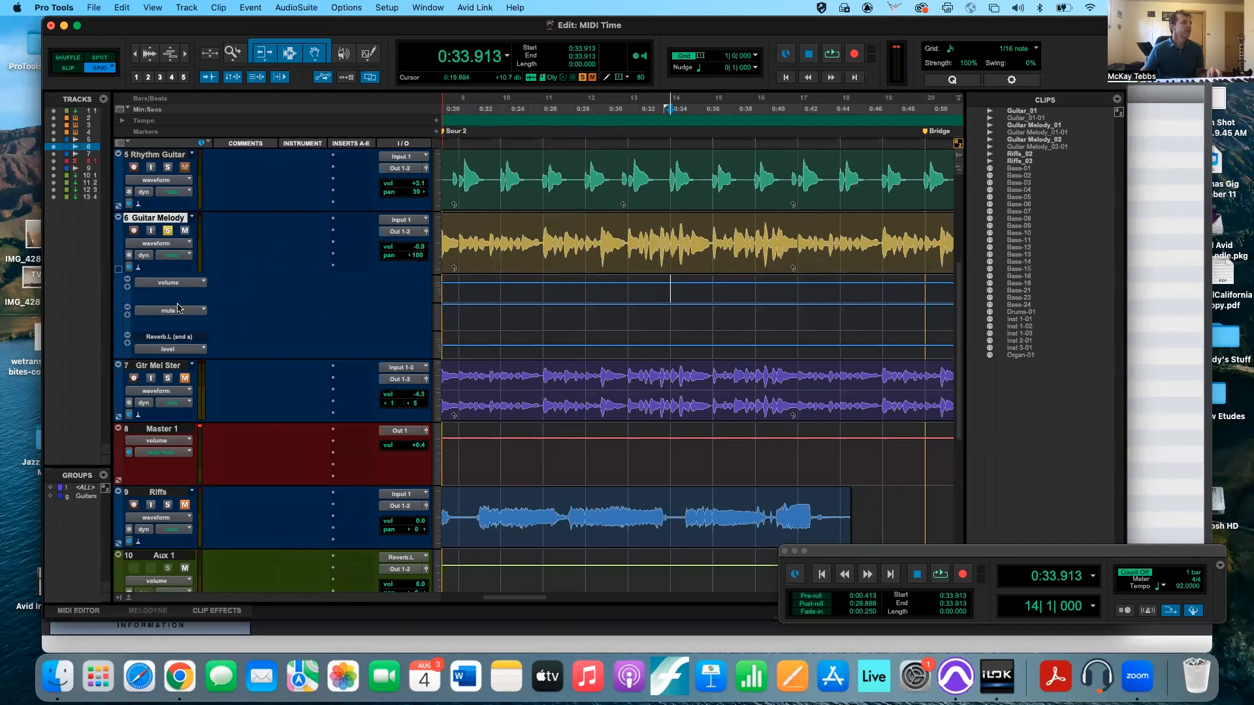
pyautogui.click(127, 337)
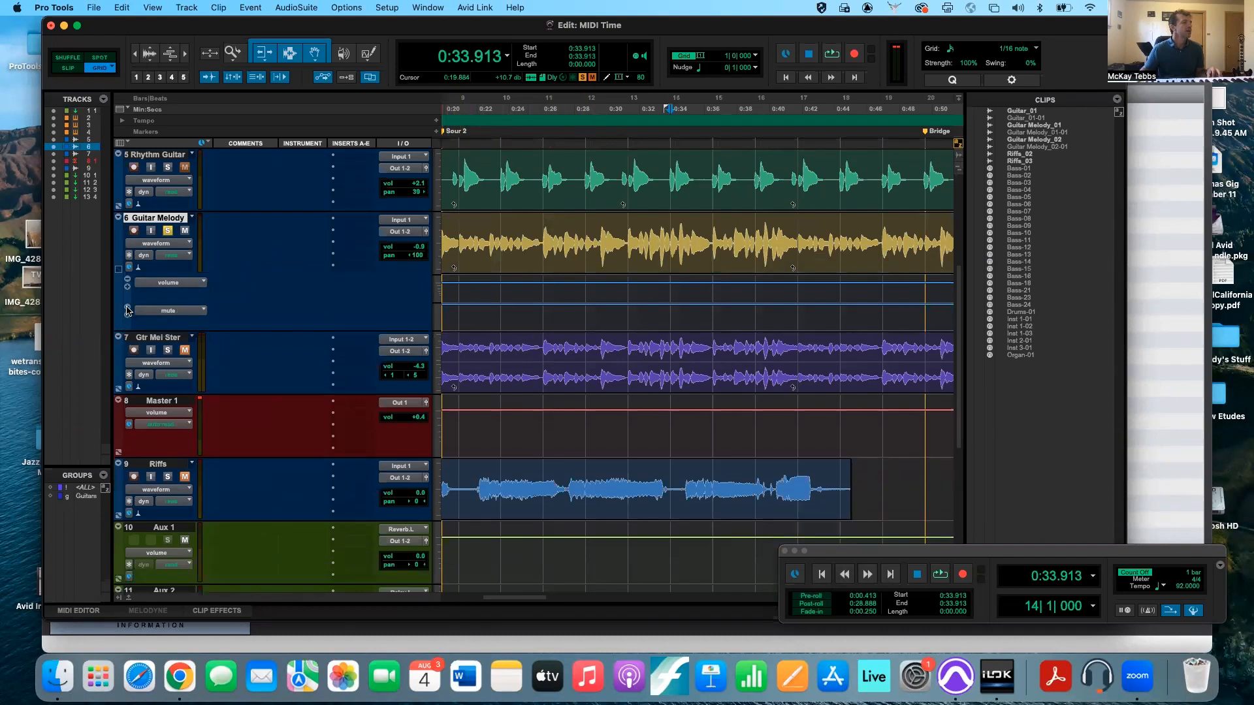
pyautogui.click(127, 308)
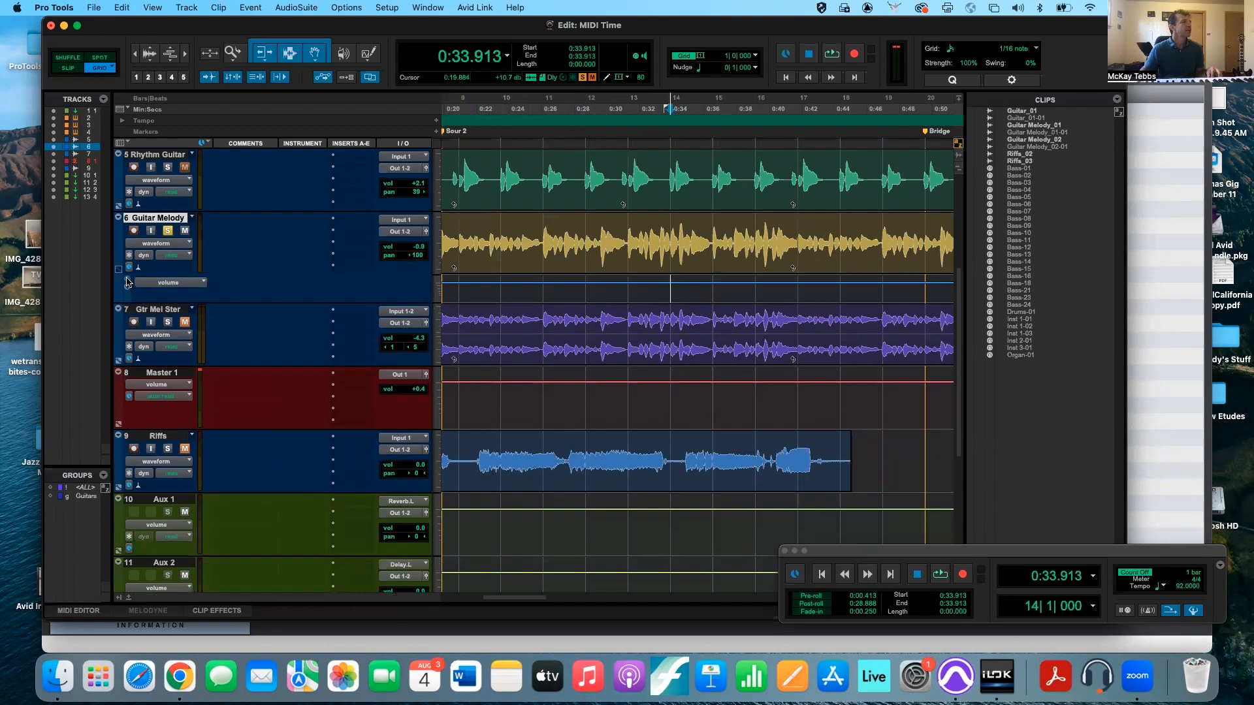
pyautogui.click(127, 279)
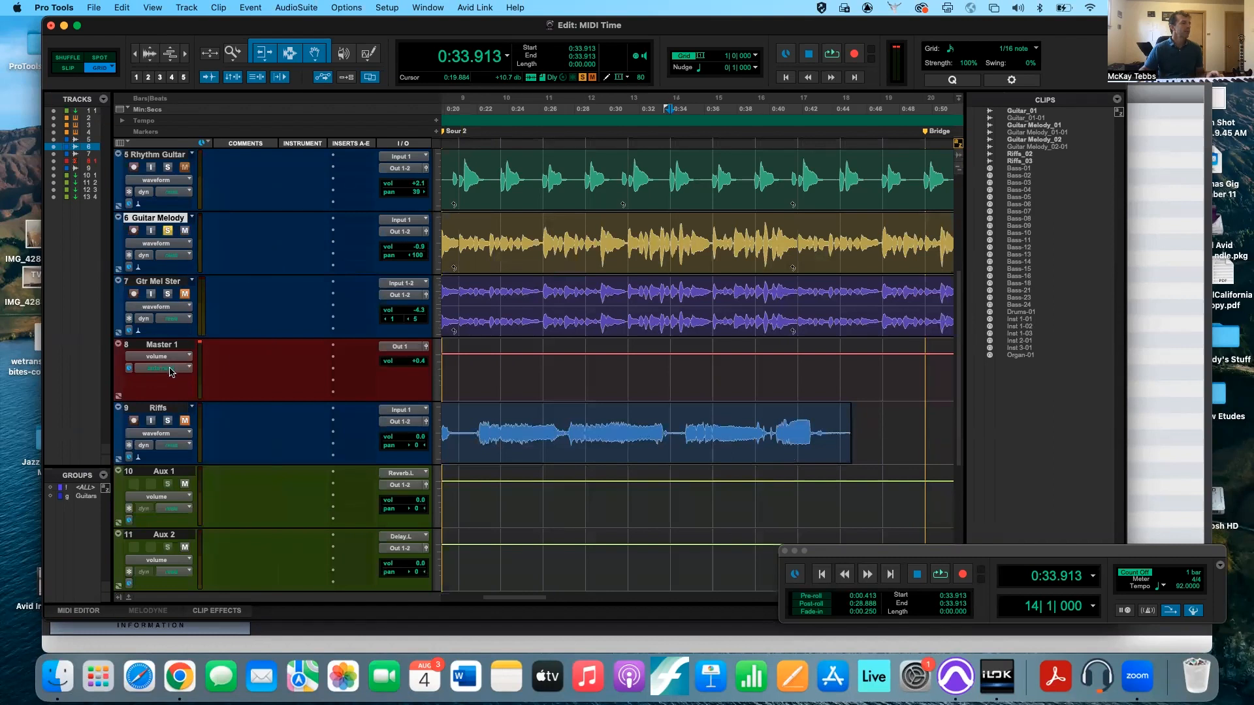
# - Switch the Gtr Mel Ster track's automation mode to off and return it to read
pyautogui.click(177, 319)
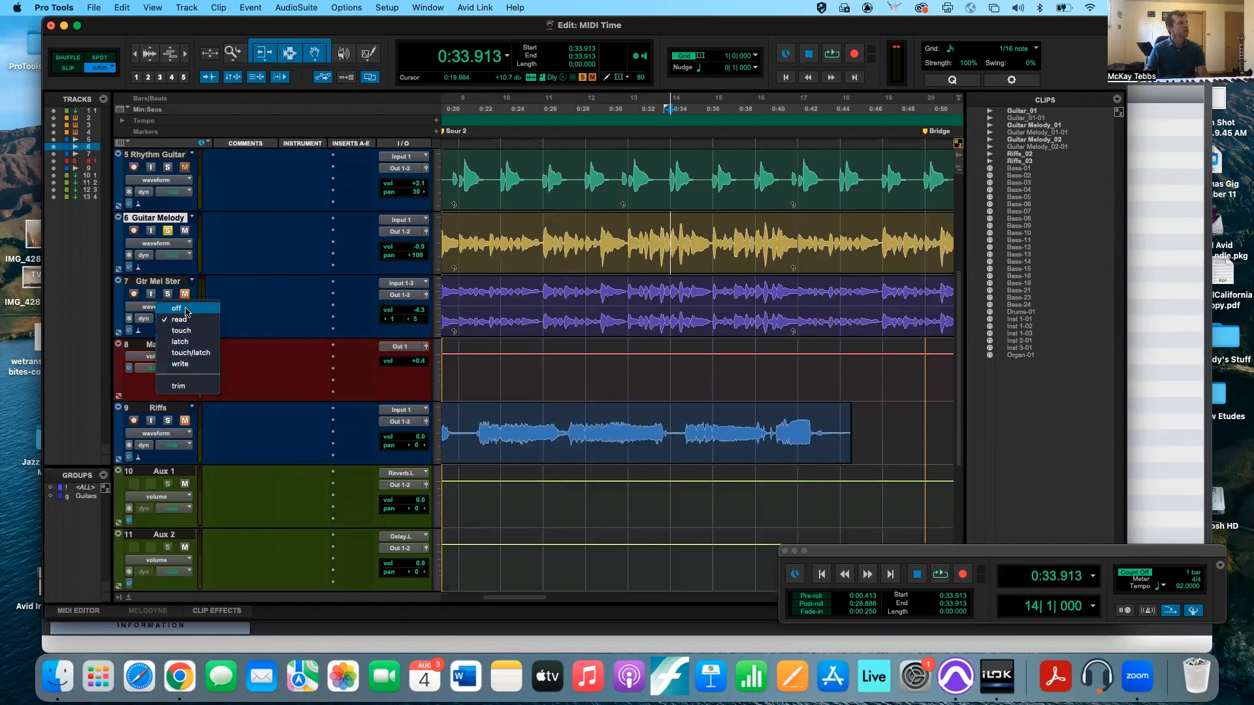
pyautogui.click(186, 310)
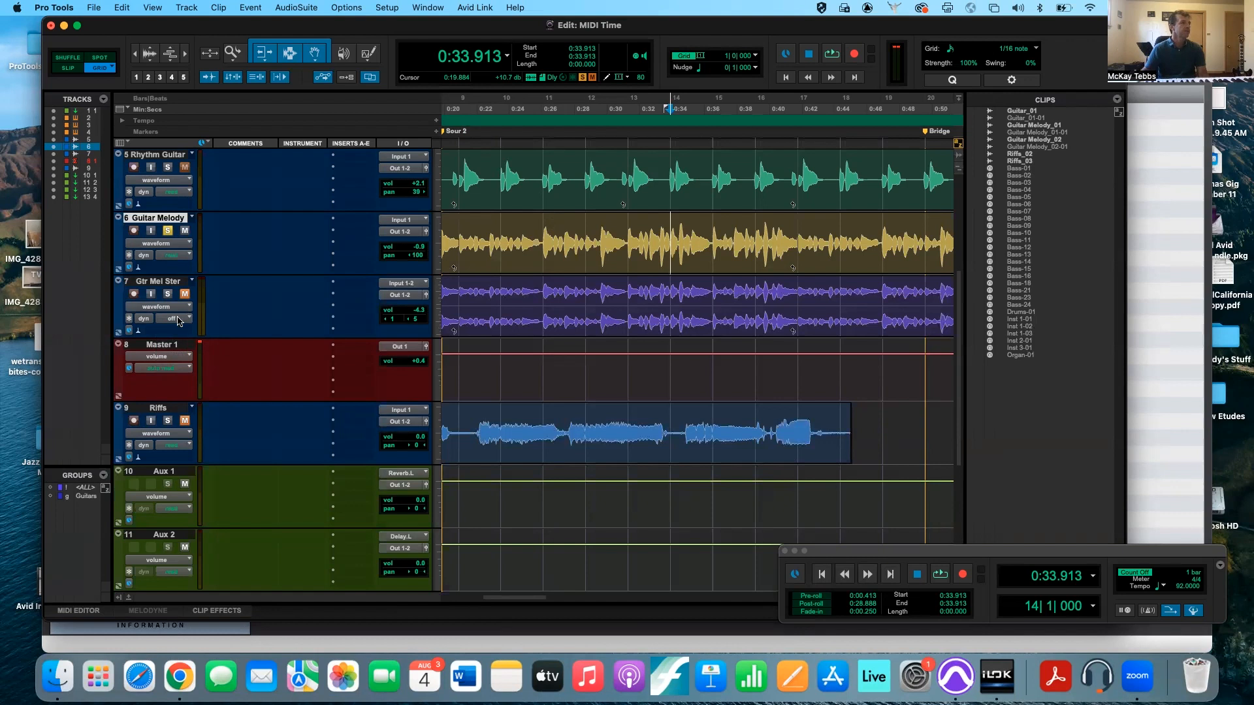
pyautogui.click(177, 319)
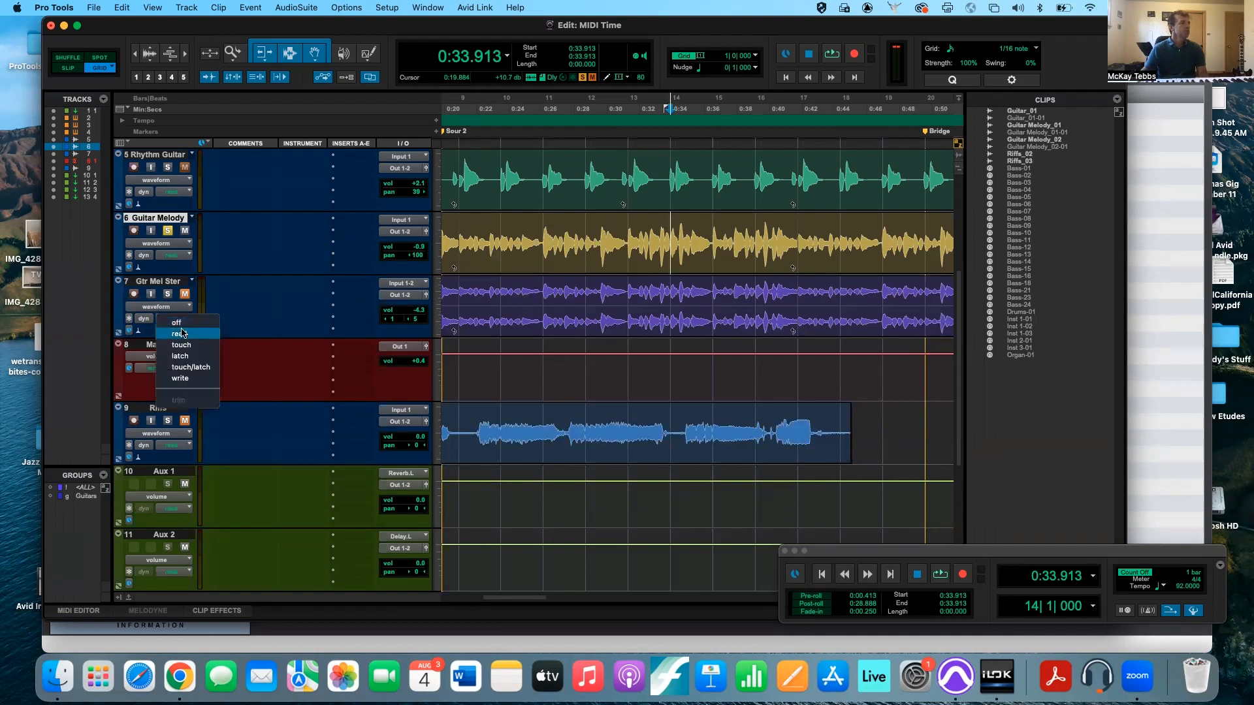
pyautogui.click(182, 333)
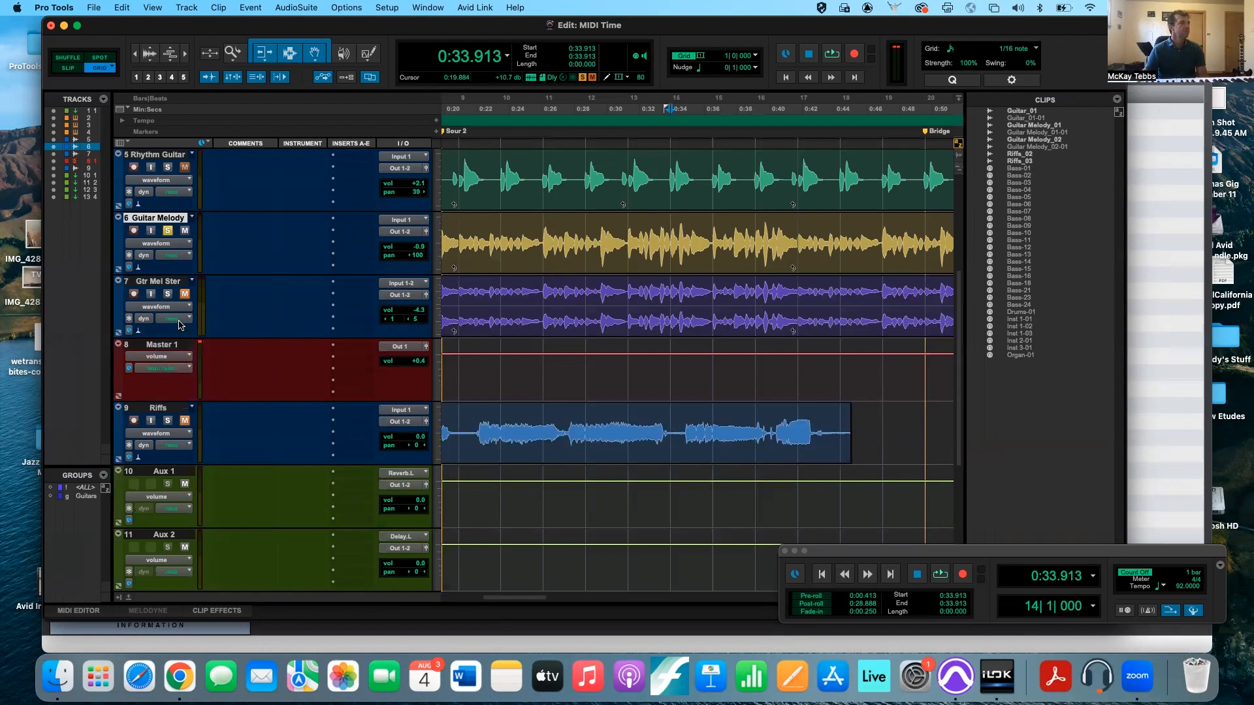
# - Set the Gtr Mel Ster track's automation mode to write and show its volume automation as the track view
pyautogui.click(179, 320)
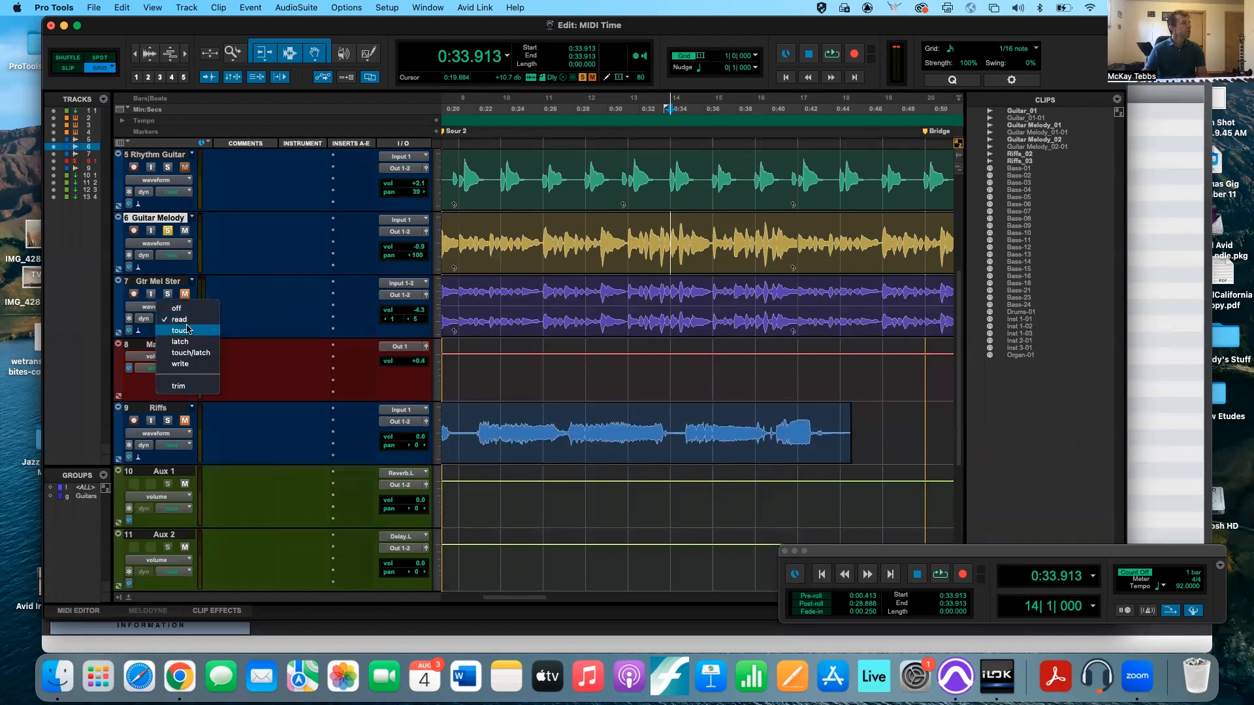
pyautogui.click(181, 364)
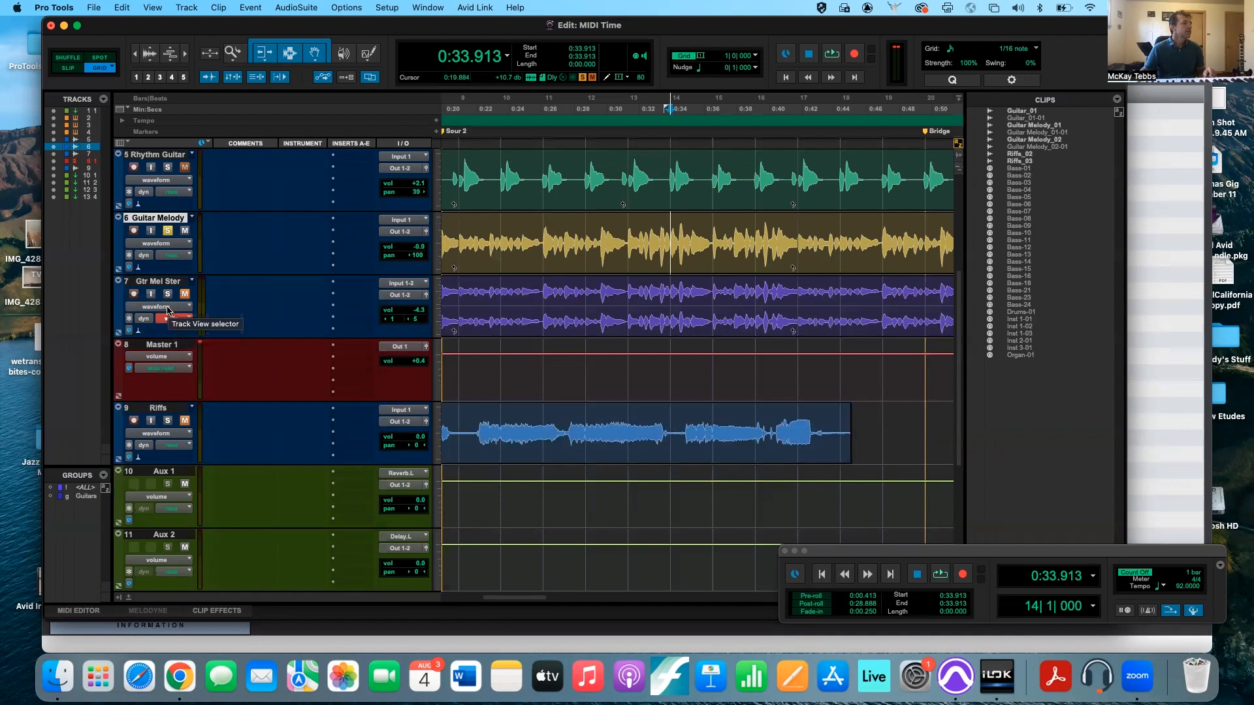
pyautogui.click(168, 306)
pyautogui.click(164, 318)
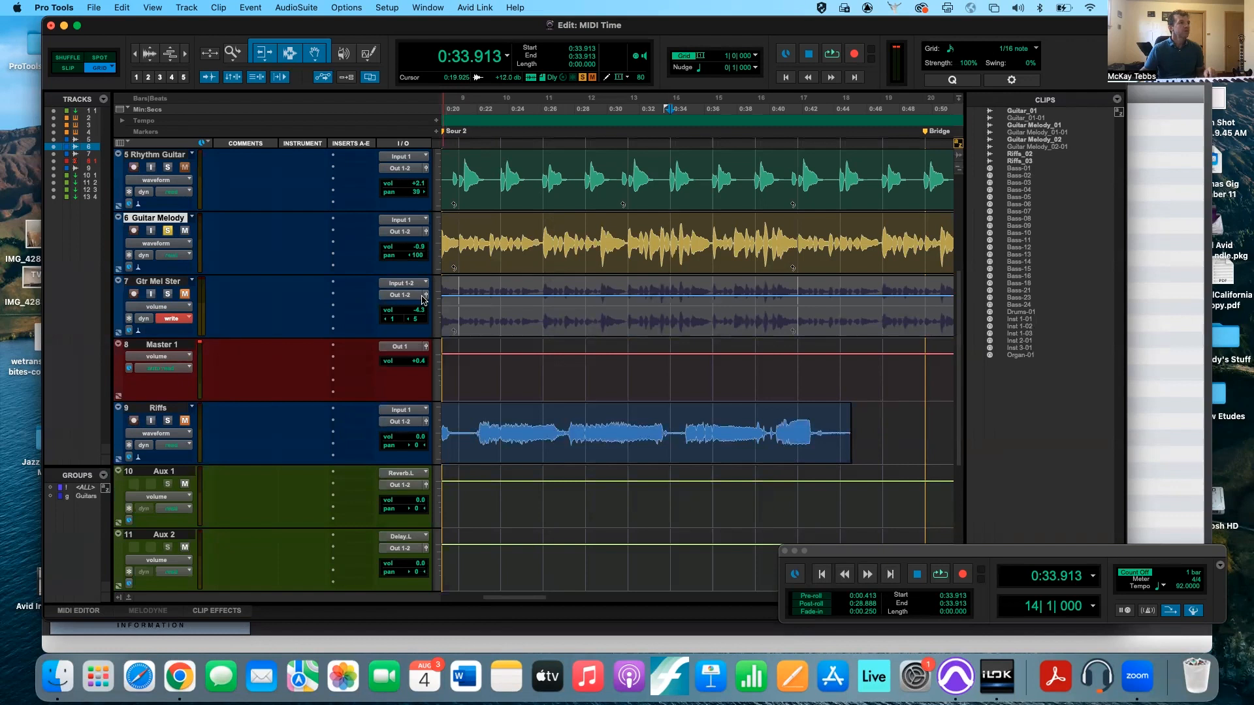
# - Raise the Gtr Mel Ster volume to -2.2 dB in its output window and leave that window open
pyautogui.click(424, 297)
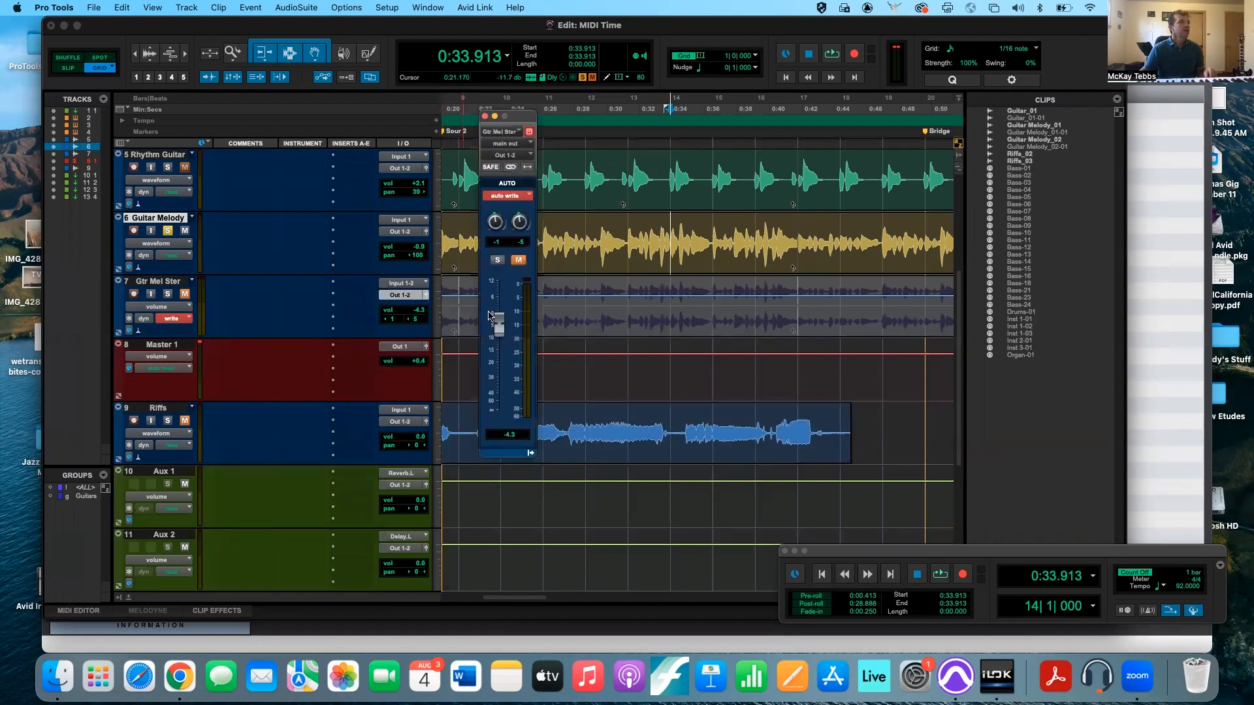
pyautogui.moveTo(500, 327)
pyautogui.mouseDown()
pyautogui.moveTo(500, 350)
pyautogui.moveTo(499, 316)
pyautogui.moveTo(499, 330)
pyautogui.mouseUp()
pyautogui.click(425, 296)
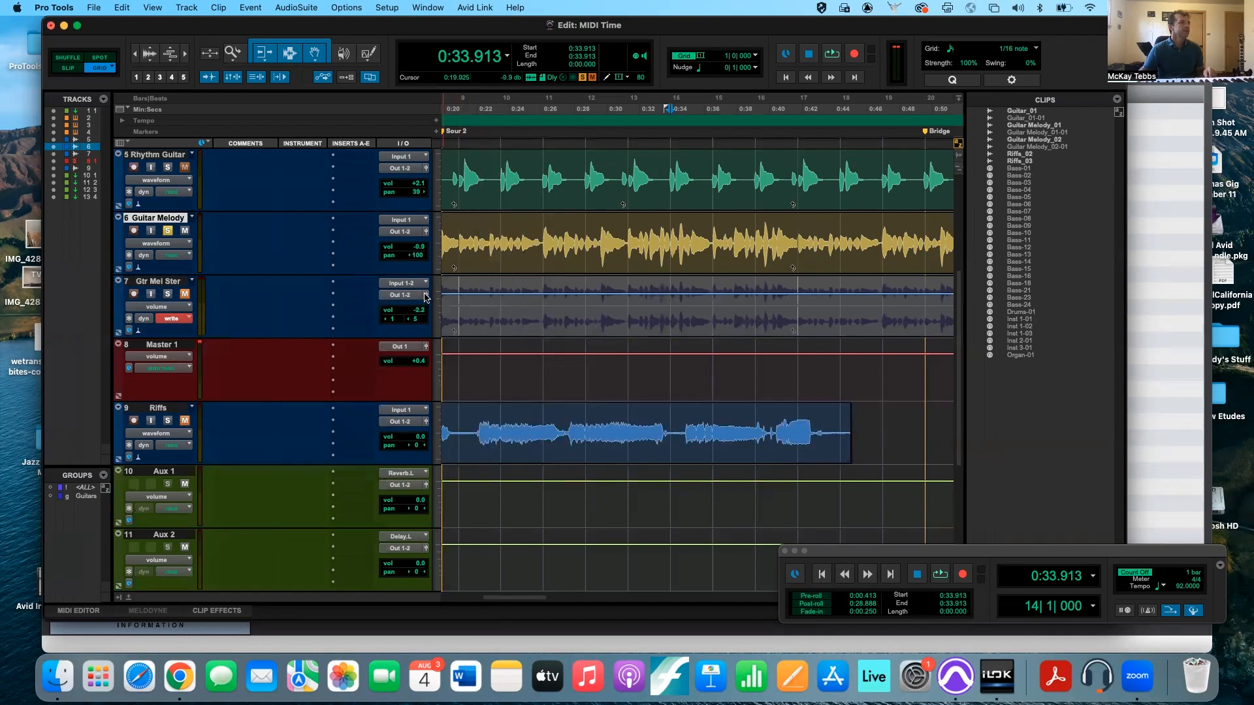
pyautogui.click(425, 297)
pyautogui.click(425, 296)
pyautogui.click(425, 296)
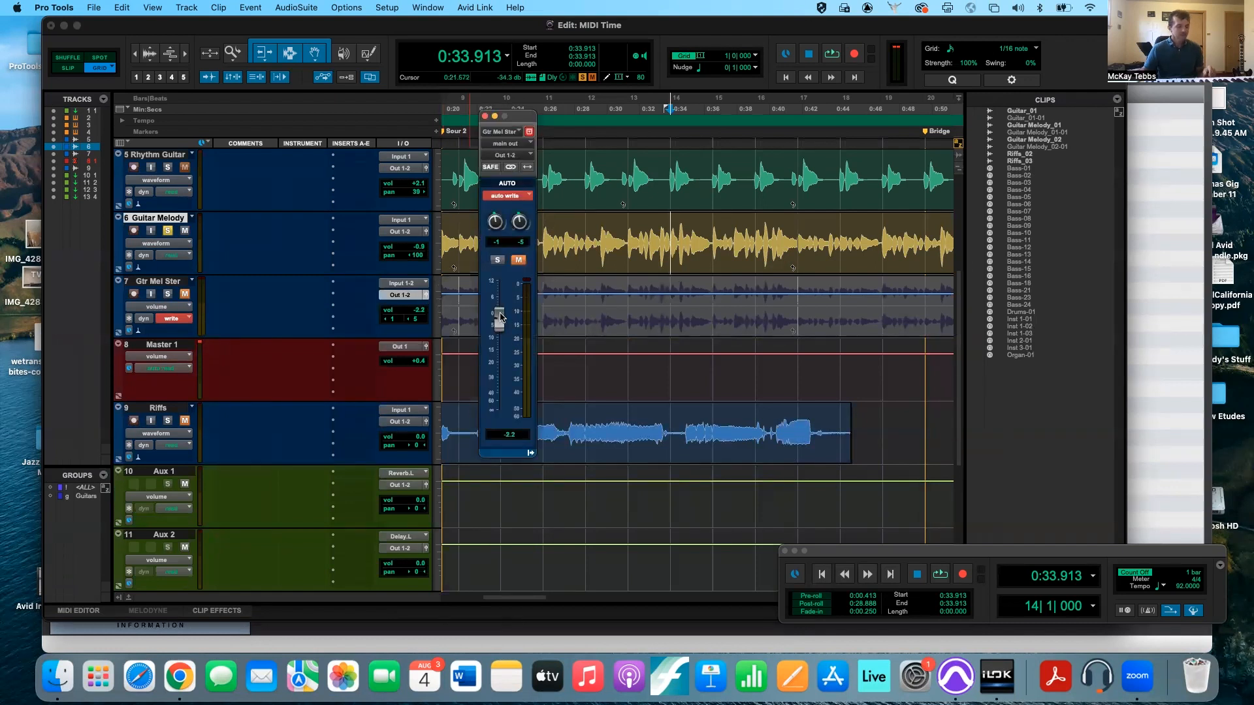
# - Nudge the Guitar Melody fader in the Mix window, raise the Gtr Mel Ster volume to +1.1 dB, and return to the Edit window
pyautogui.press('super+equal')
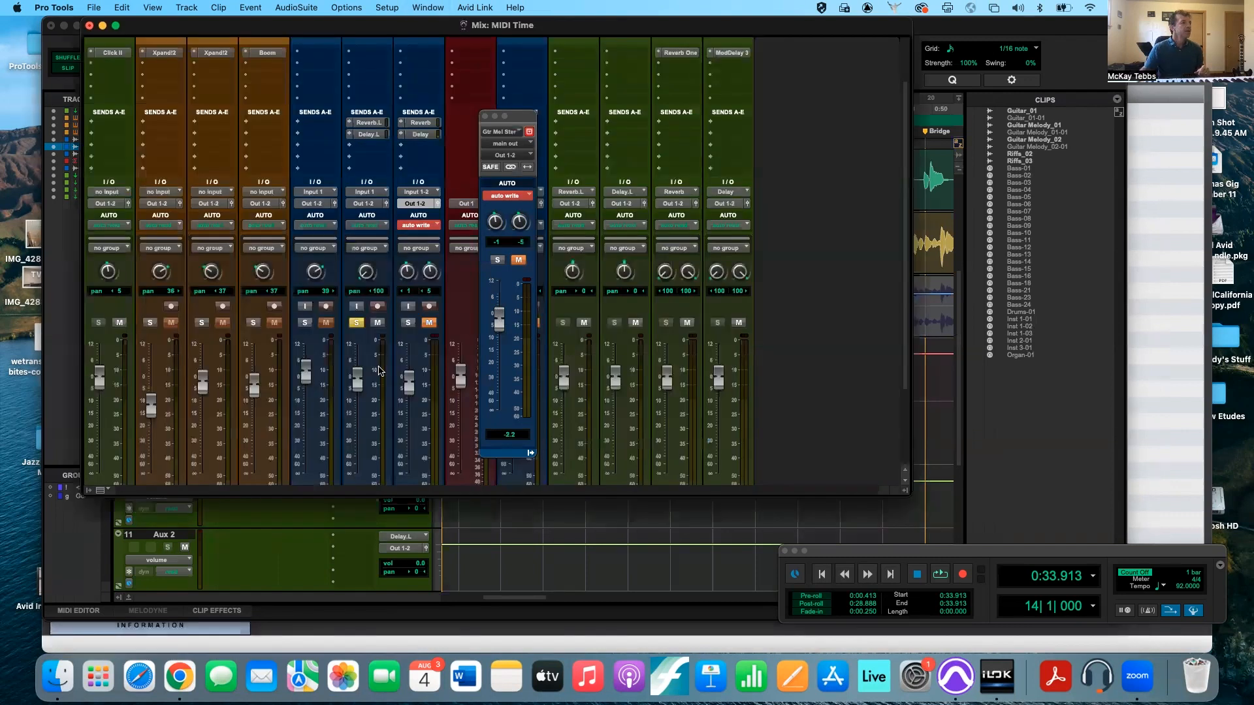
pyautogui.scroll(-3, 369, 402)
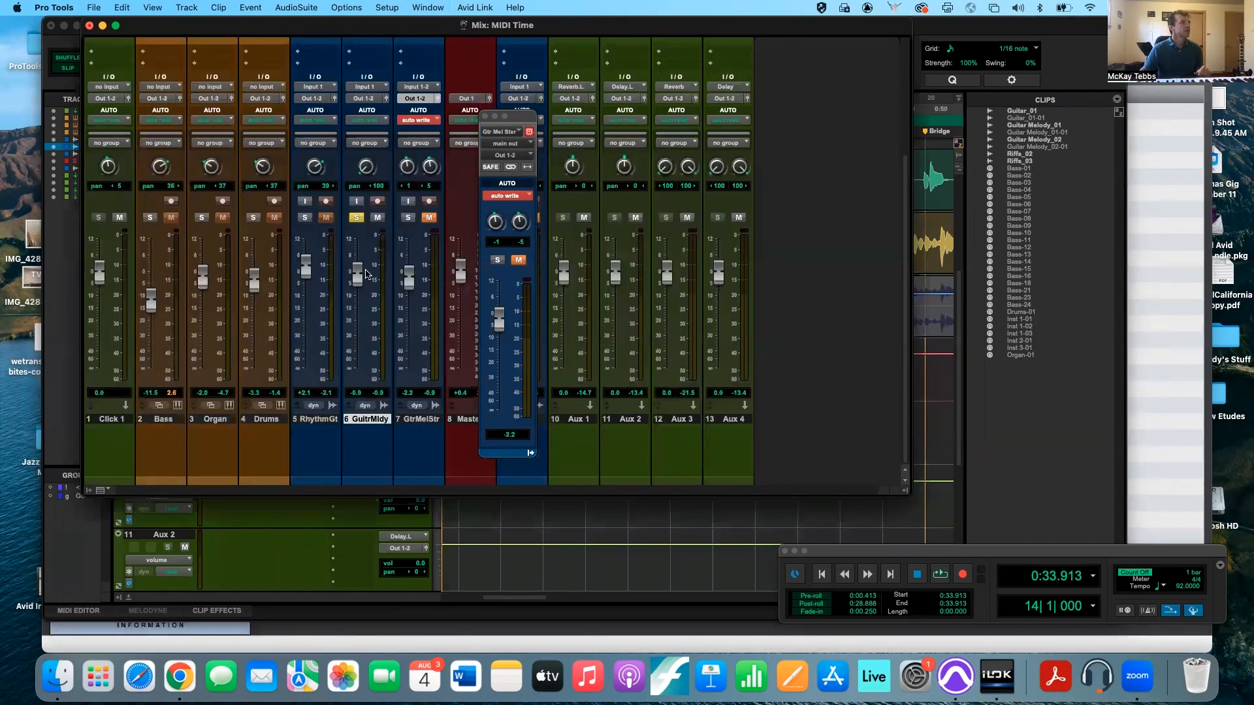
pyautogui.moveTo(360, 280)
pyautogui.mouseDown()
pyautogui.moveTo(360, 313)
pyautogui.moveTo(359, 279)
pyautogui.mouseUp()
pyautogui.moveTo(498, 324)
pyautogui.mouseDown()
pyautogui.moveTo(495, 294)
pyautogui.moveTo(494, 352)
pyautogui.moveTo(494, 303)
pyautogui.moveTo(492, 346)
pyautogui.moveTo(487, 303)
pyautogui.moveTo(487, 345)
pyautogui.moveTo(485, 316)
pyautogui.mouseUp()
pyautogui.press('super+equal')
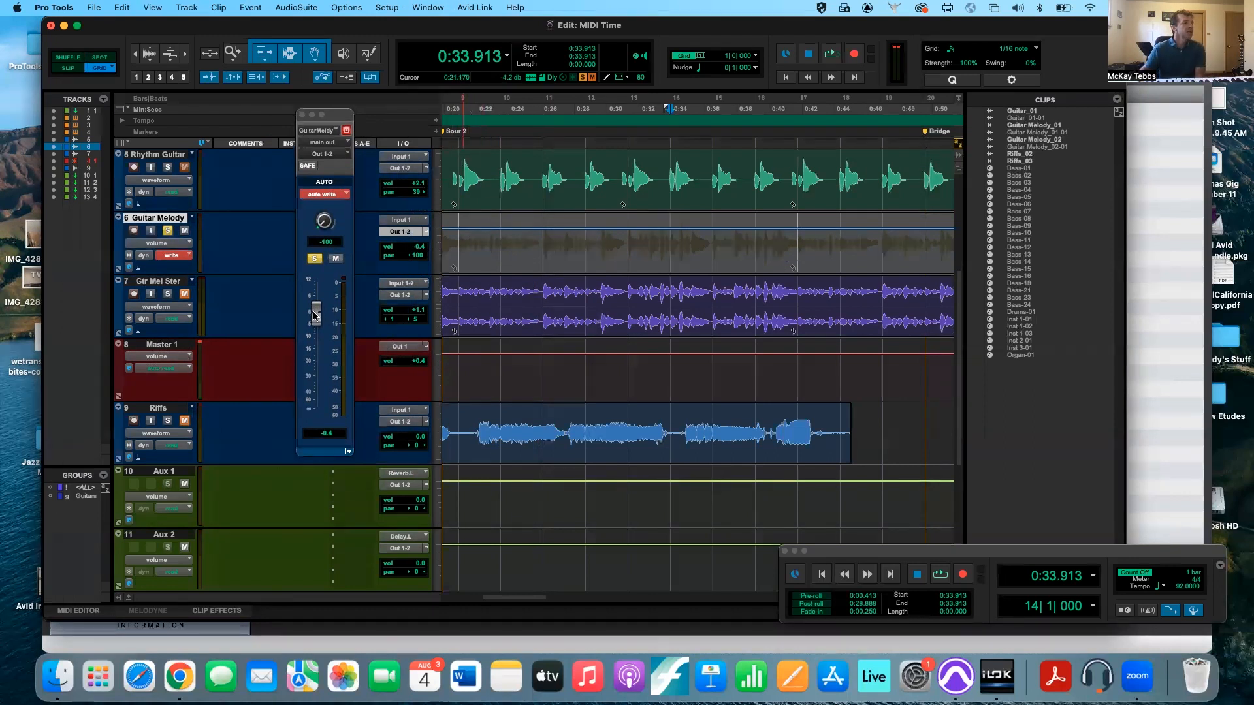
# - Starting at +5.0 dB, record rising and falling Guitar Melody volume automation in write mode from 0:33.913 to 0:49.648, then close its output window
pyautogui.moveTo(314, 316)
pyautogui.mouseDown()
pyautogui.moveTo(312, 356)
pyautogui.moveTo(310, 305)
pyautogui.moveTo(311, 356)
pyautogui.moveTo(312, 302)
pyautogui.mouseUp()
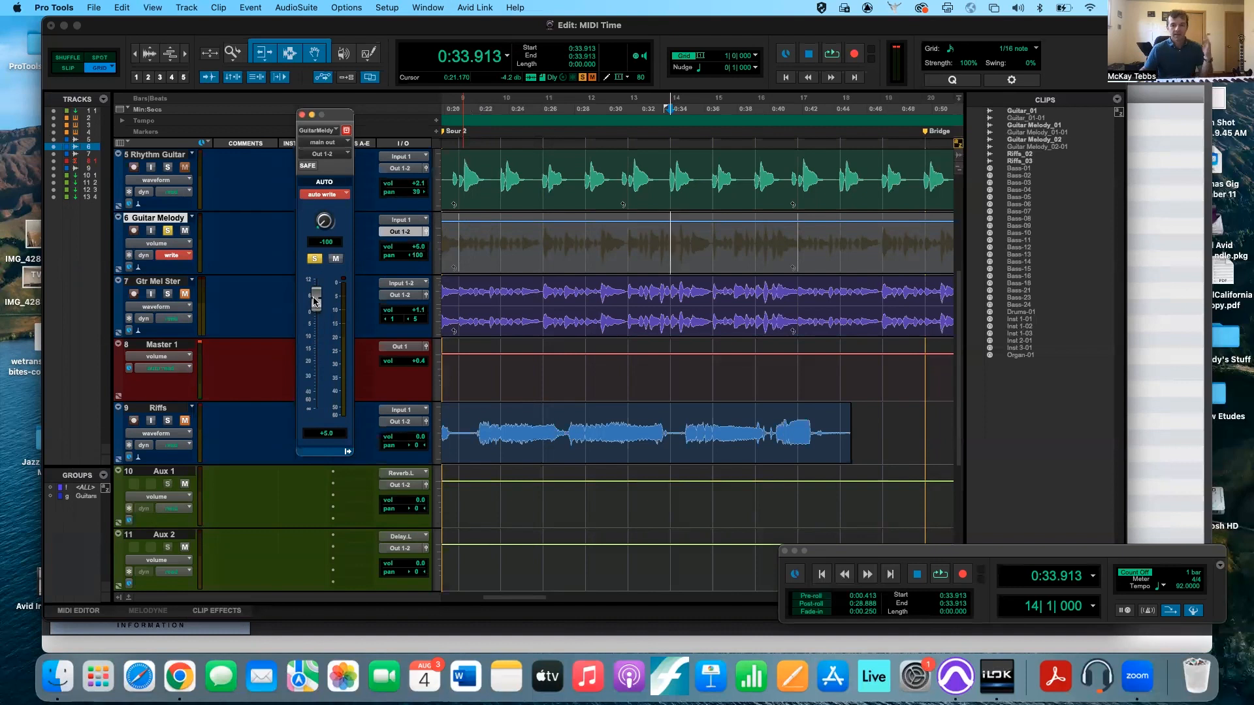
pyautogui.press('space')
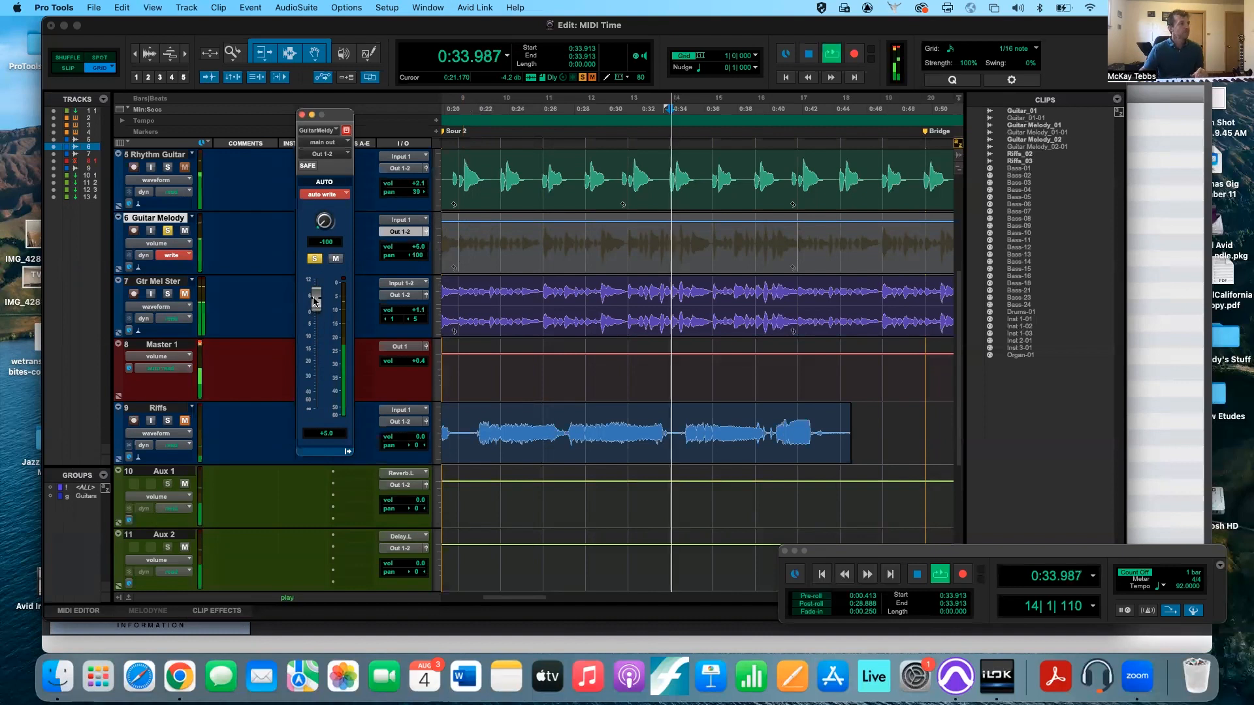
pyautogui.moveTo(314, 302)
pyautogui.mouseDown()
pyautogui.moveTo(307, 377)
pyautogui.moveTo(313, 307)
pyautogui.moveTo(312, 376)
pyautogui.moveTo(326, 316)
pyautogui.mouseUp()
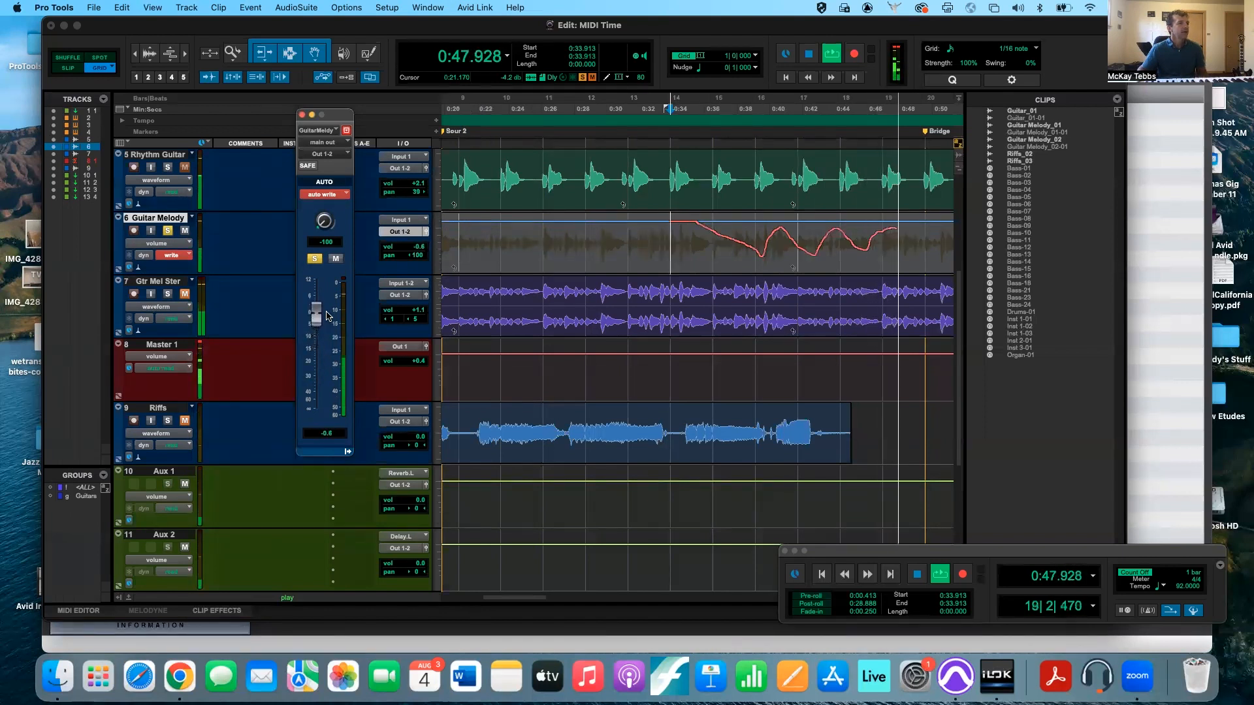
pyautogui.press('space')
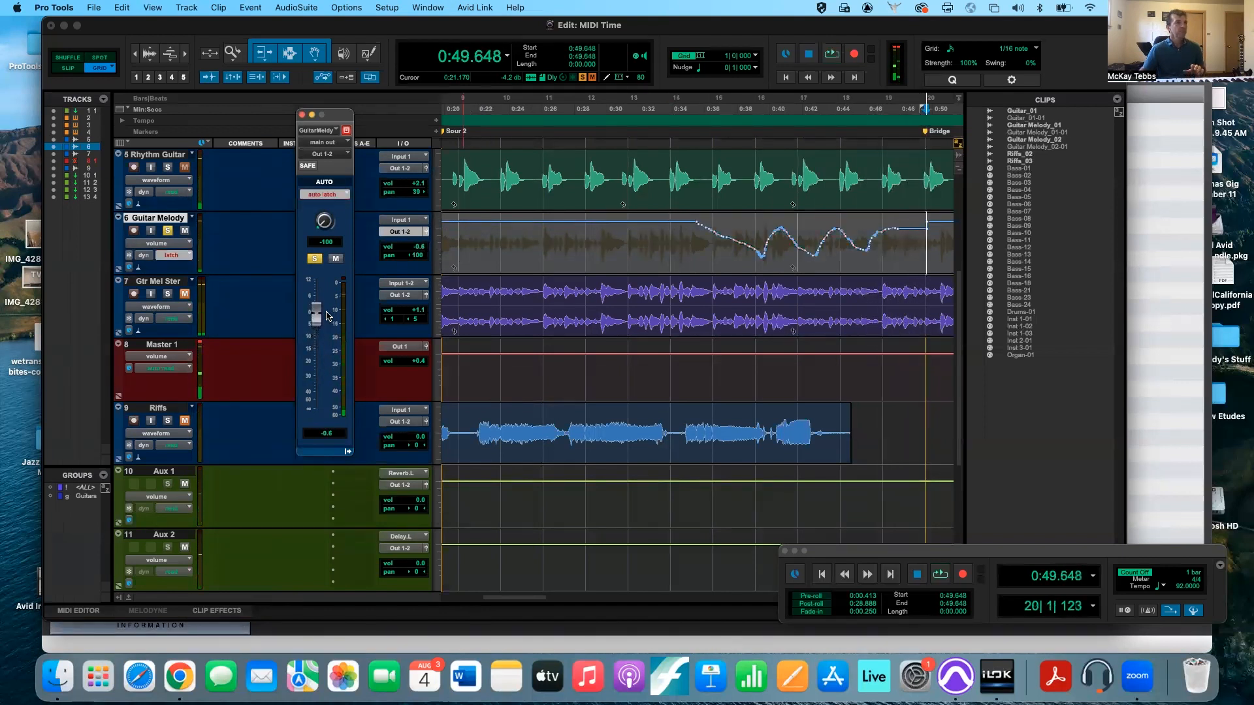
pyautogui.hscroll(5, 715, 240)
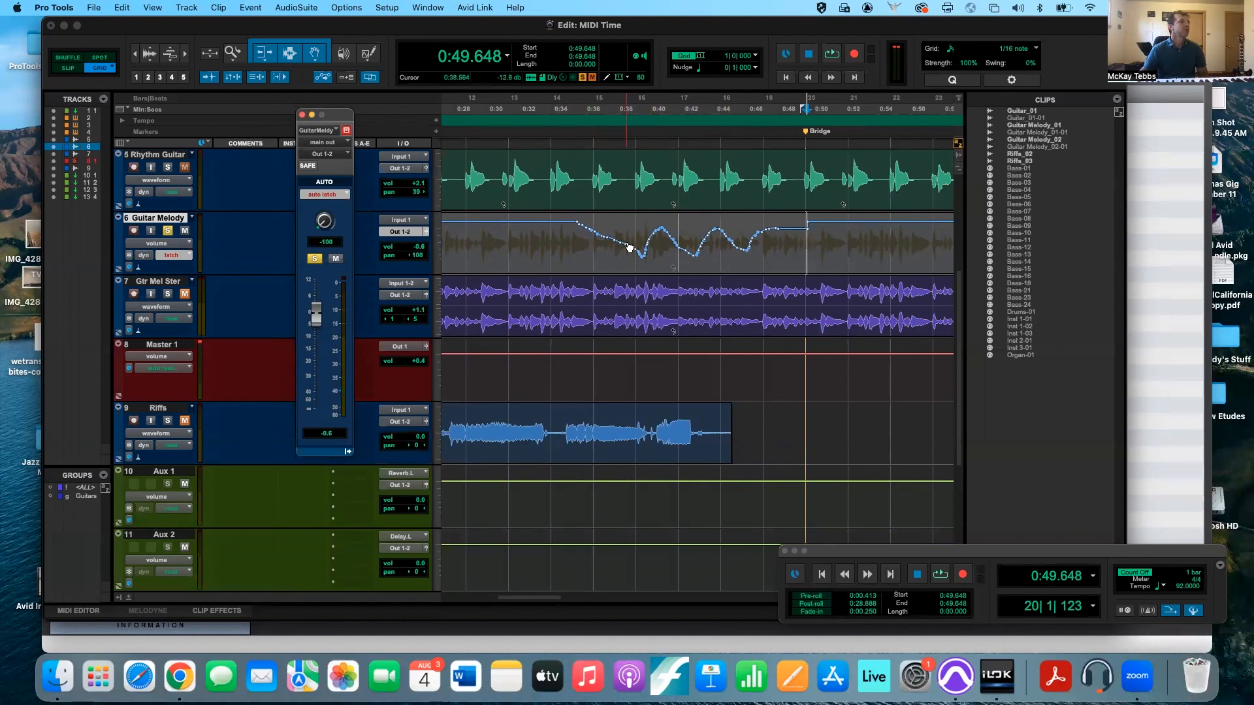
pyautogui.click(302, 114)
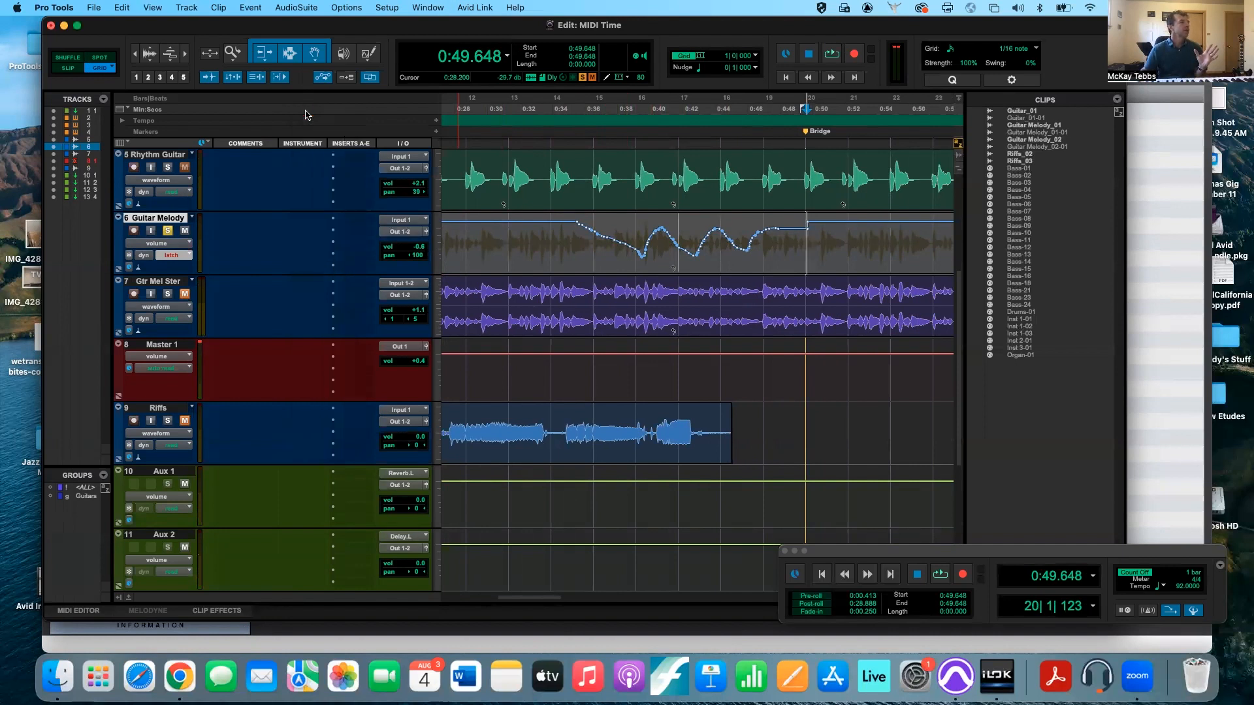
# - Keep the Guitar Melody automation mode on latch and reopen the track's output window
pyautogui.click(177, 259)
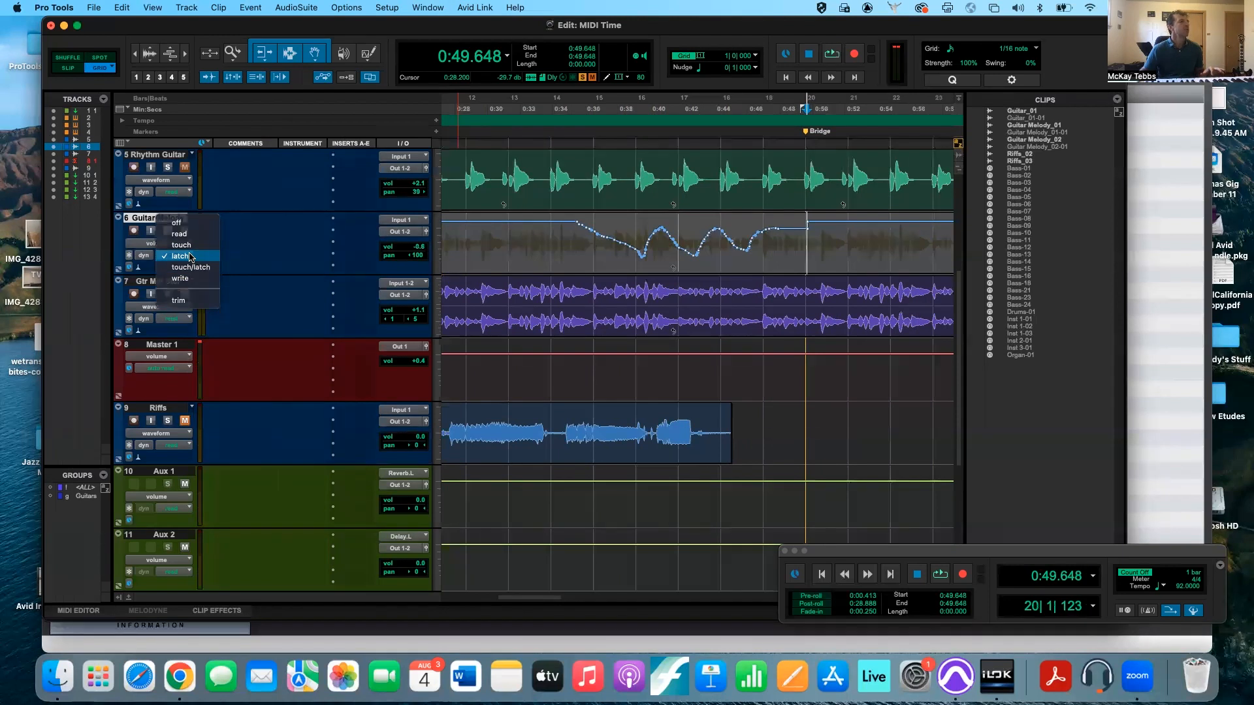
pyautogui.click(190, 257)
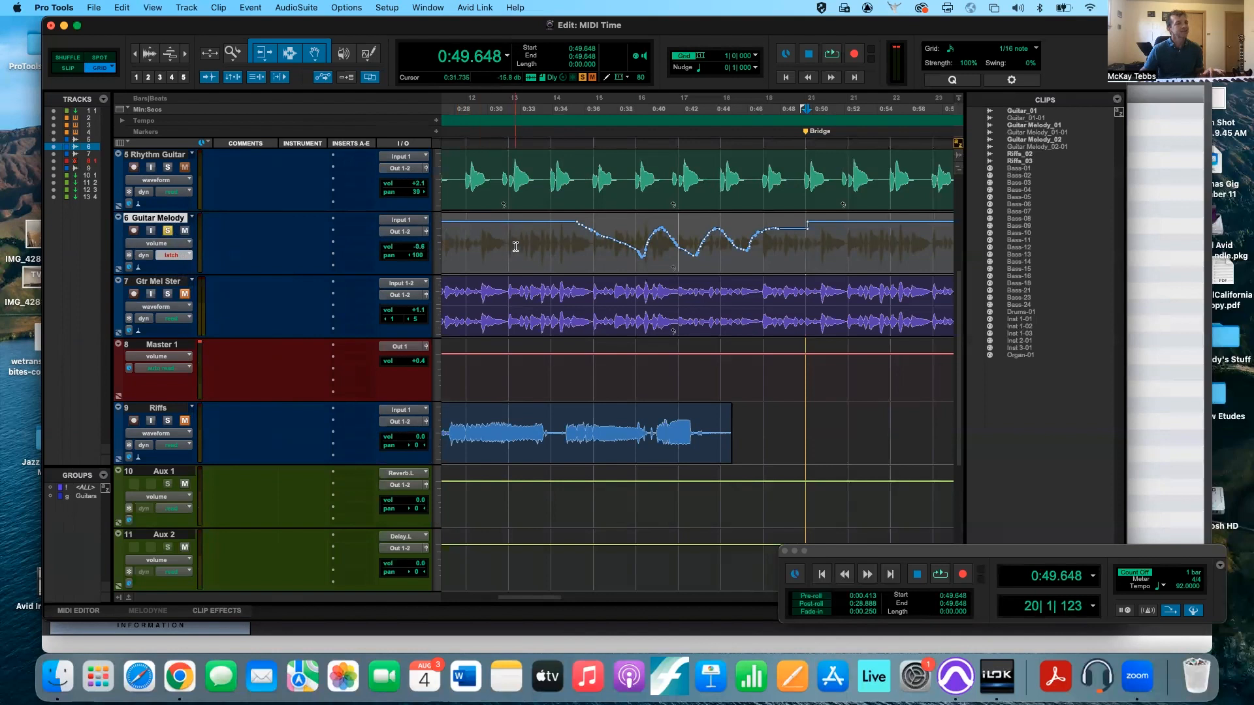
pyautogui.hscroll(4, 515, 247)
pyautogui.hscroll(3, 516, 246)
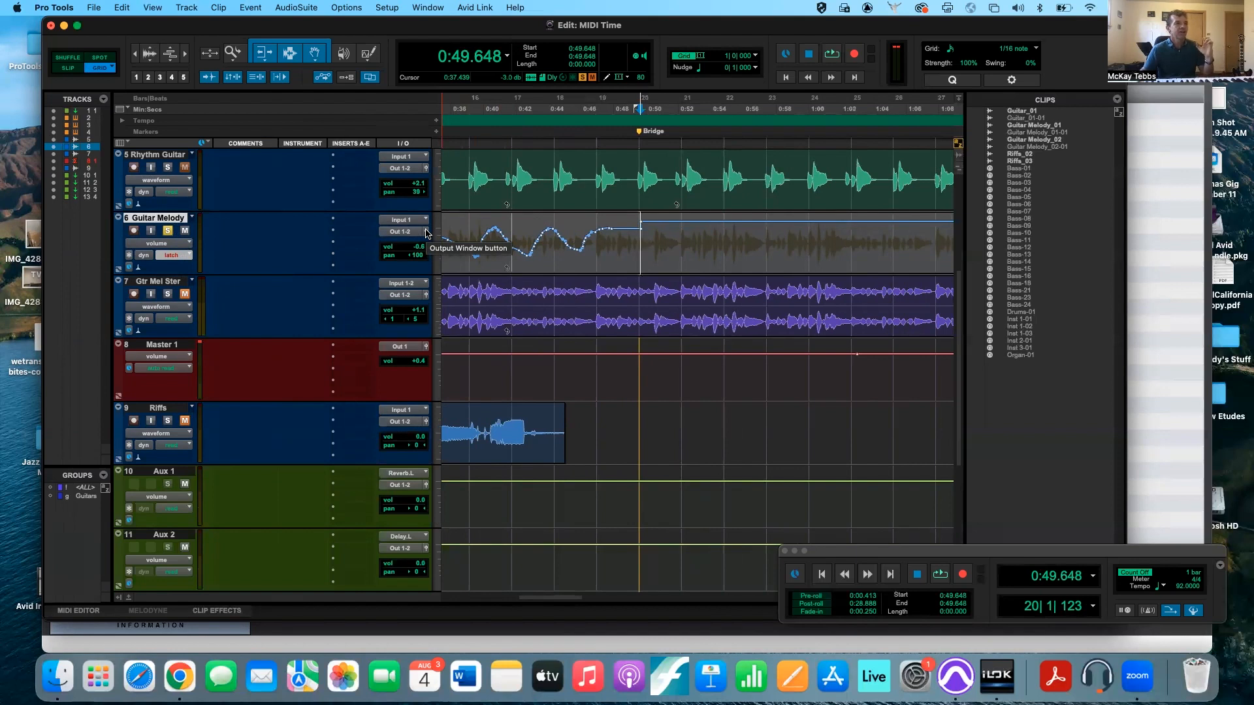
pyautogui.click(426, 233)
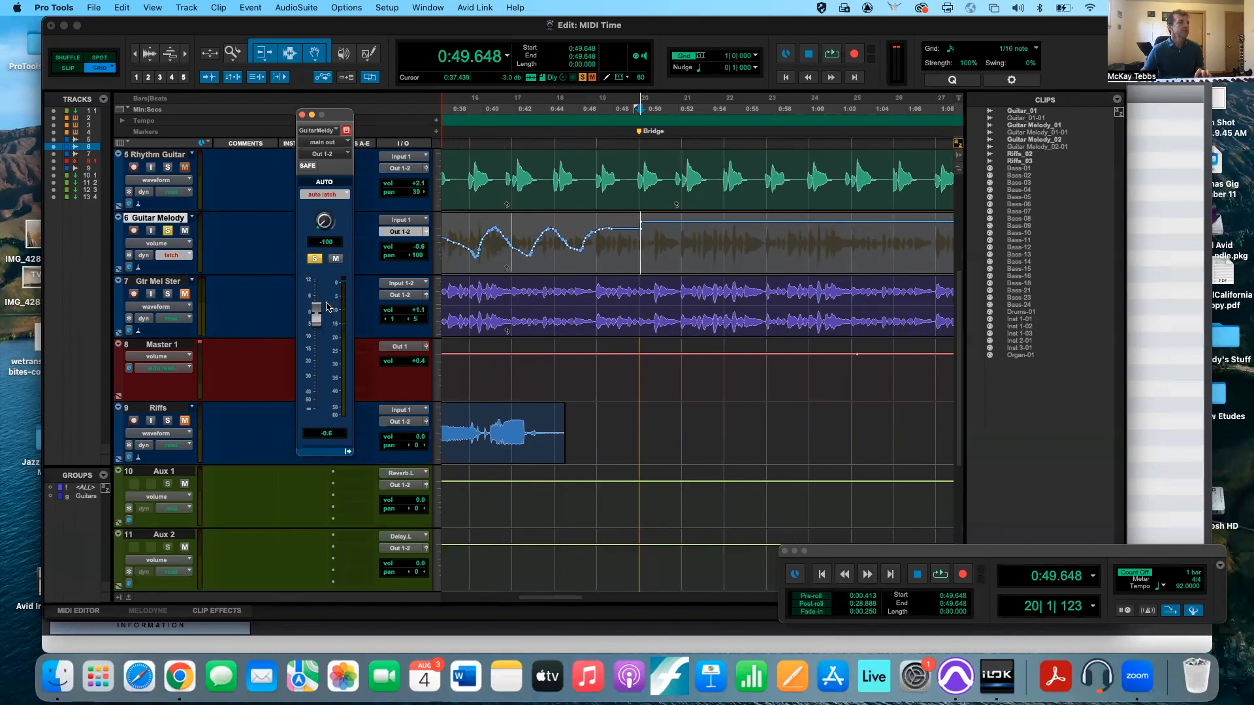
# - Record latch volume automation on Guitar Melody from 0:49.648 to 1:07.739, lowering the fader to -14.7 dB and raising it to -6.8 dB
pyautogui.press('space')
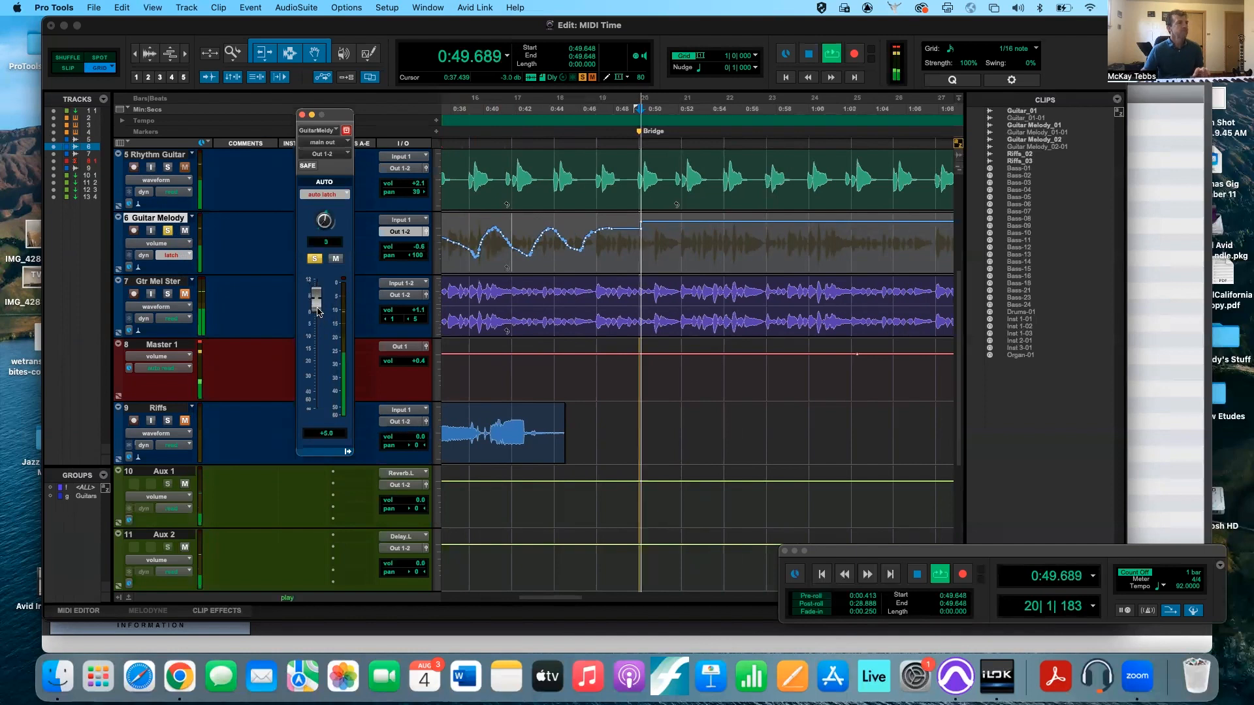
pyautogui.moveTo(318, 312); pyautogui.dragTo(314, 362)
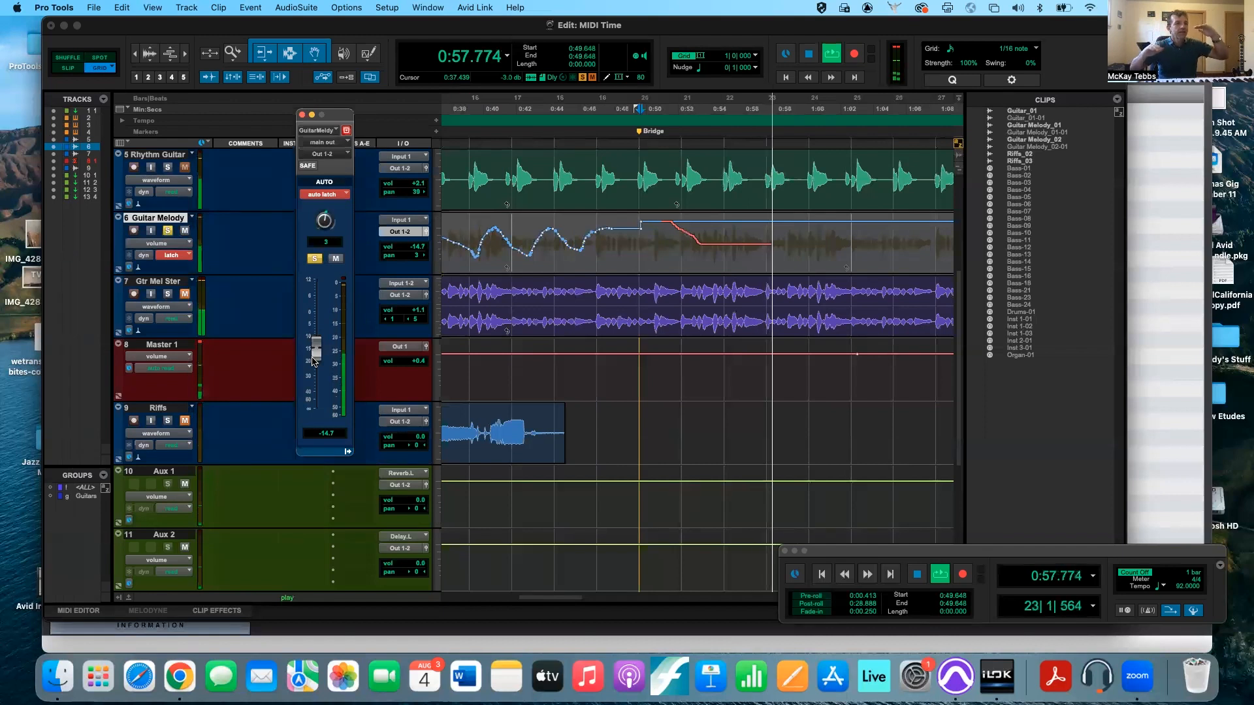
pyautogui.moveTo(314, 362); pyautogui.dragTo(318, 340)
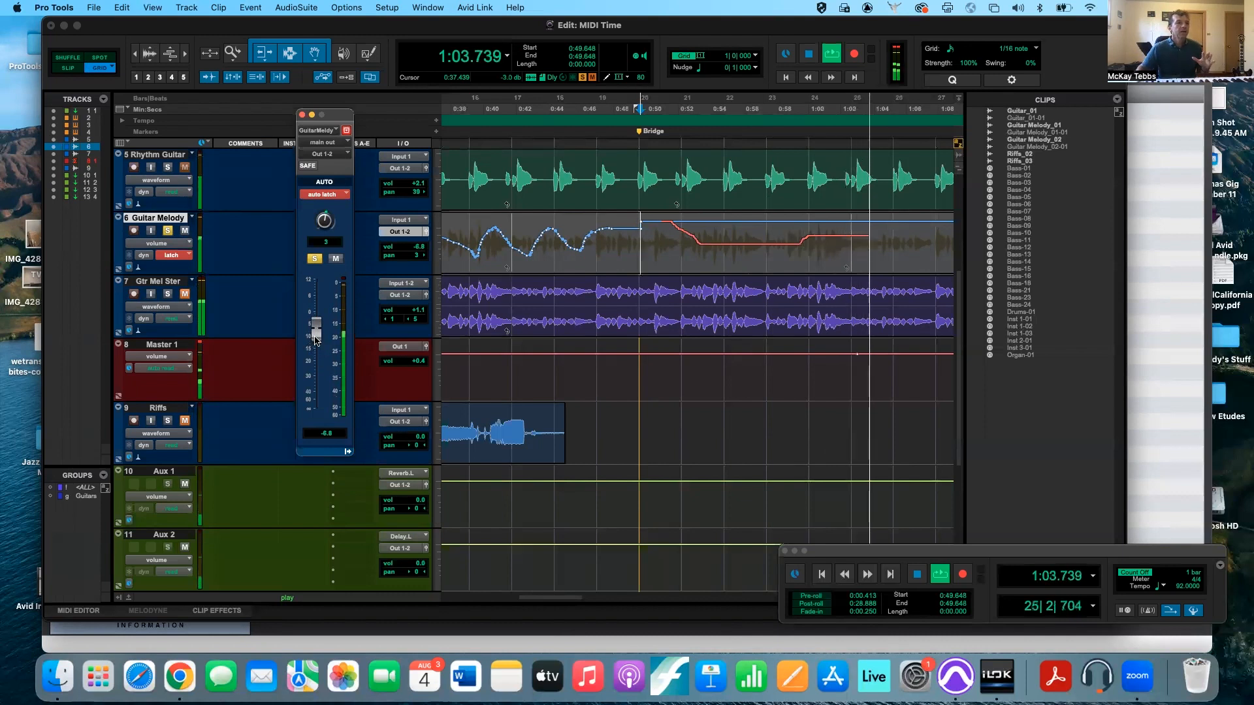
pyautogui.scroll(3, 685, 375)
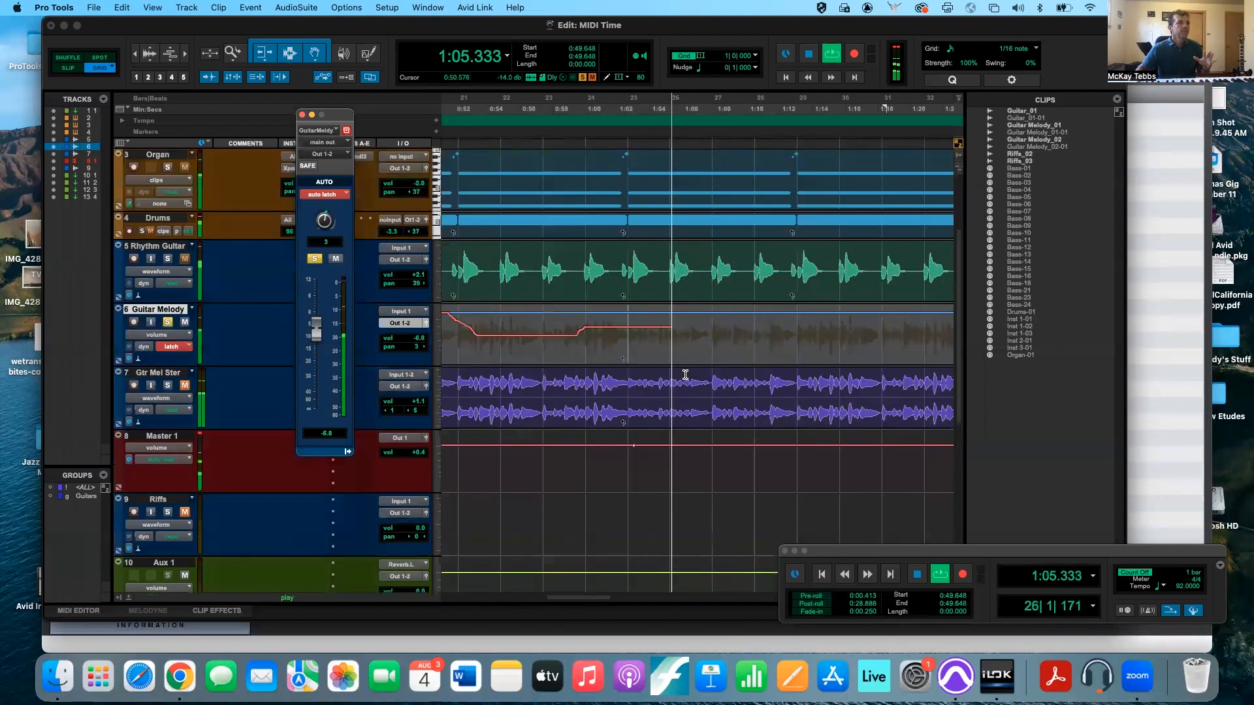
pyautogui.press('space')
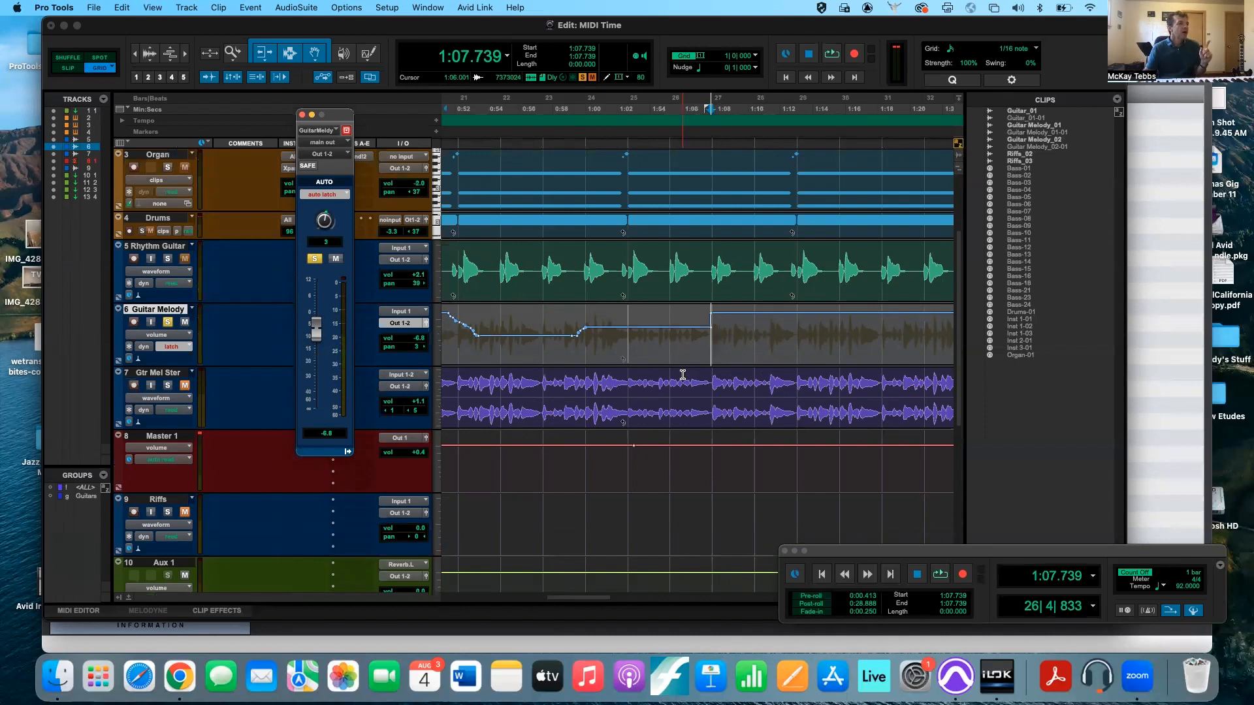
# - Set the Guitar Melody track's automation mode to touch
pyautogui.hscroll(2, 584, 353)
pyautogui.hscroll(3, 583, 354)
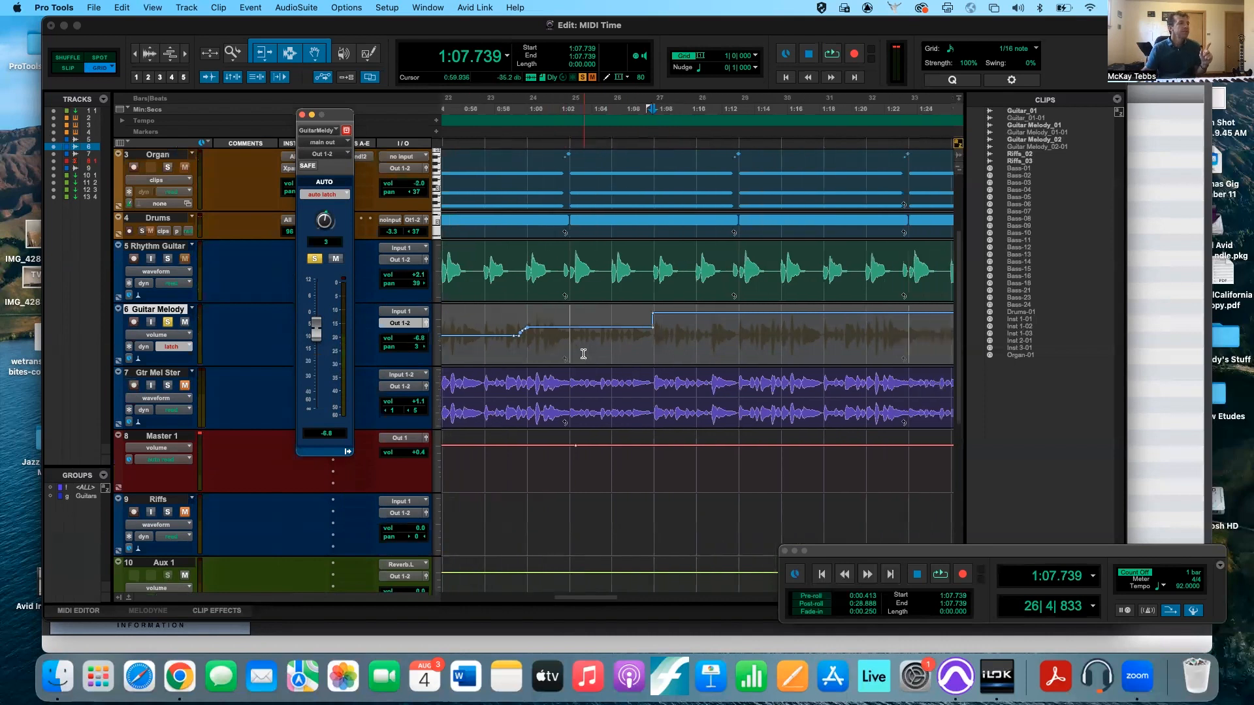
pyautogui.click(178, 347)
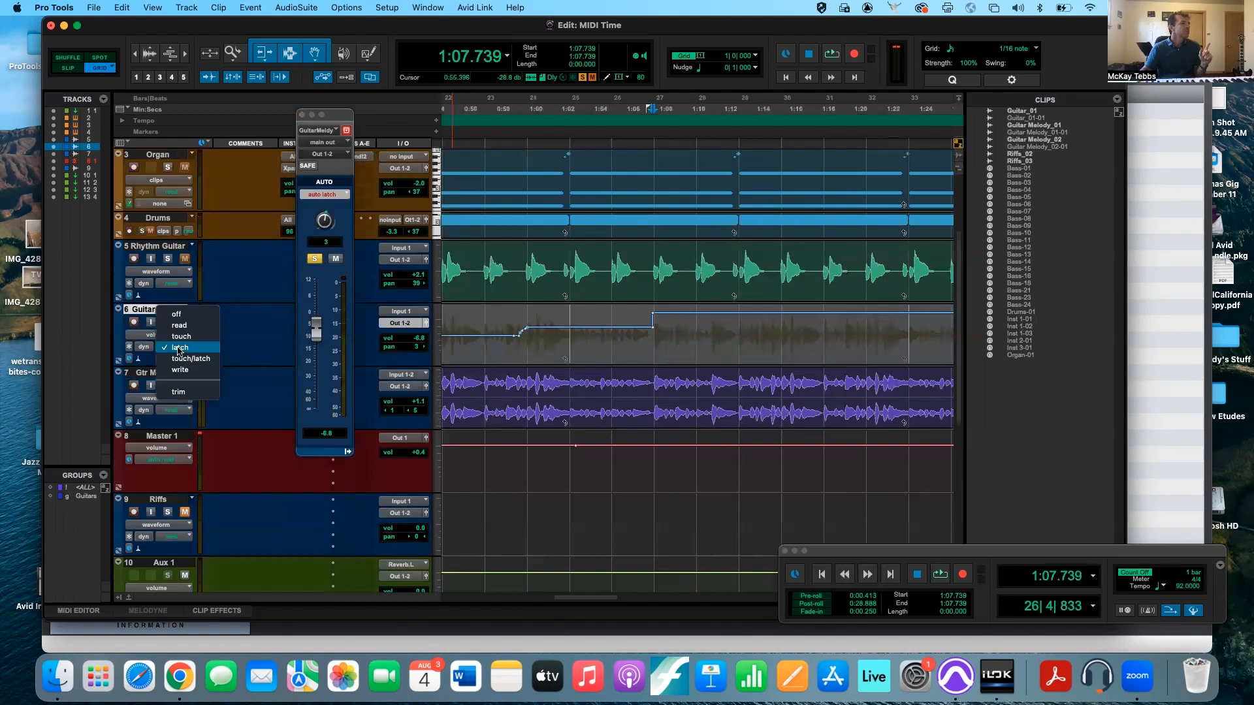
pyautogui.click(184, 336)
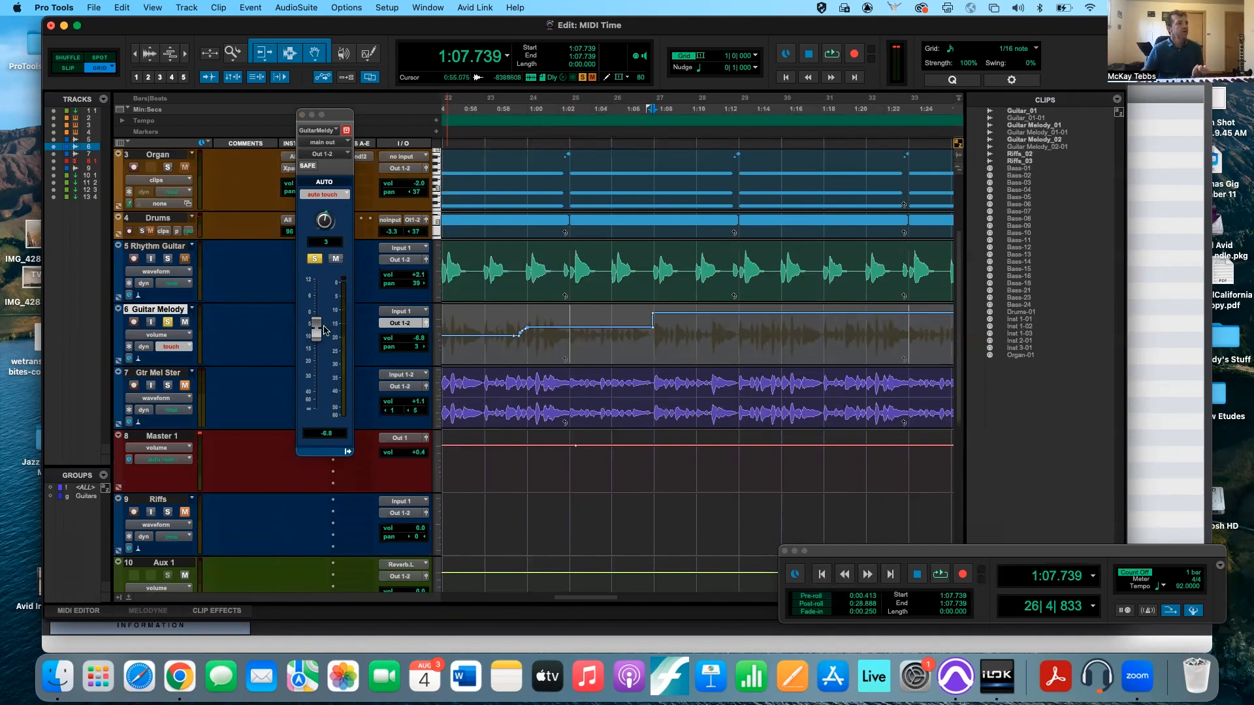
# - Record three short volume dips on Guitar Melody in touch mode from 1:07.739 to 1:26.111, releasing the fader after each one
pyautogui.press('space')
pyautogui.moveTo(320, 333)
pyautogui.mouseDown()
pyautogui.moveTo(316, 303)
pyautogui.moveTo(315, 353)
pyautogui.mouseUp()
pyautogui.moveTo(316, 304); pyautogui.dragTo(303, 342)
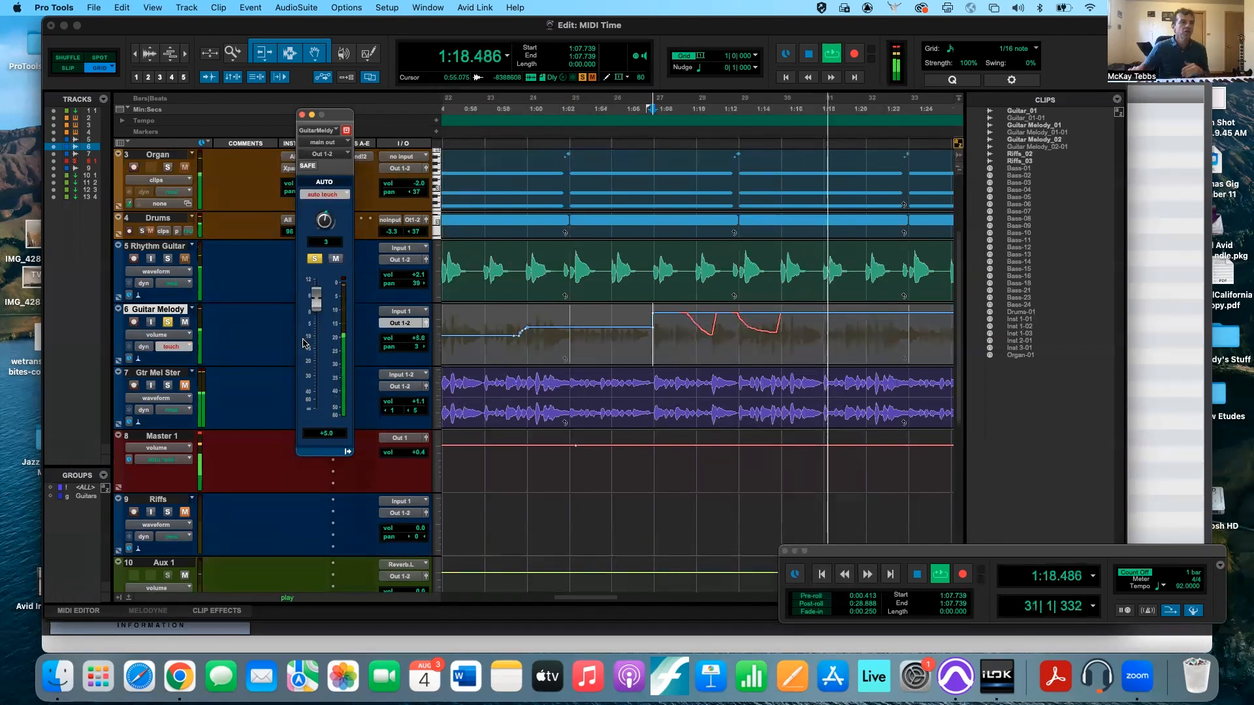
pyautogui.moveTo(316, 308); pyautogui.dragTo(329, 382)
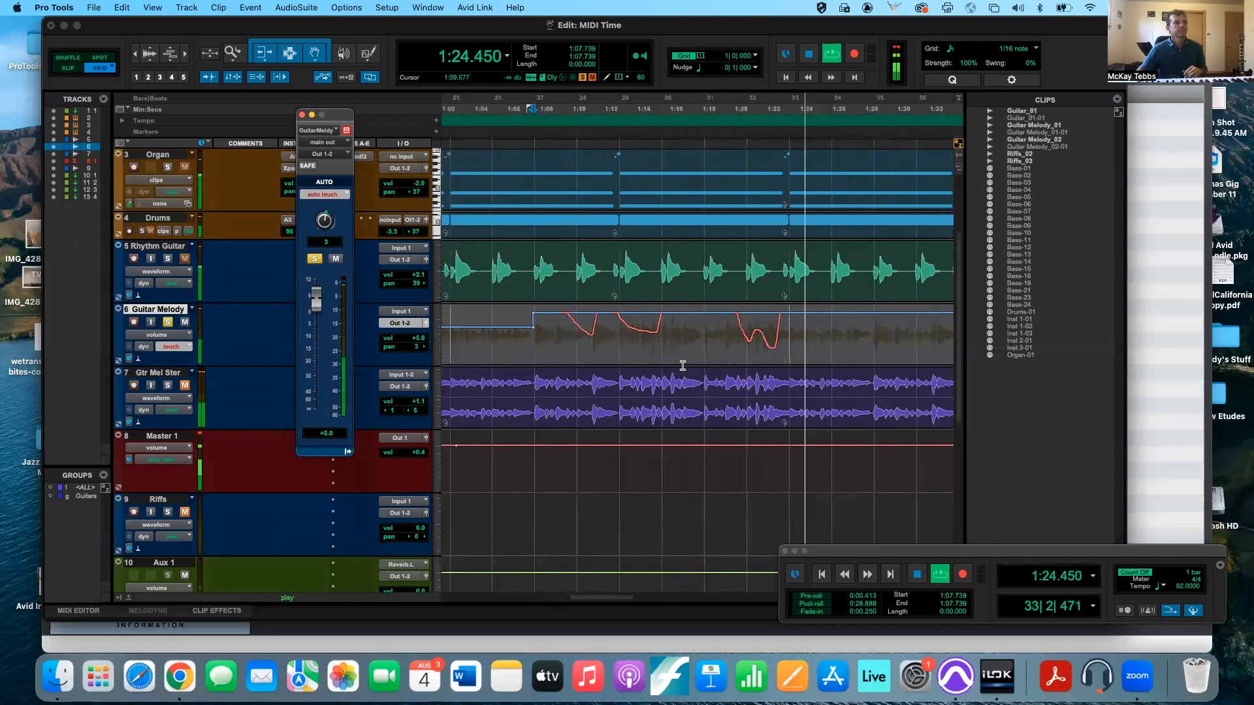
pyautogui.scroll(-2, 682, 364)
pyautogui.press('space')
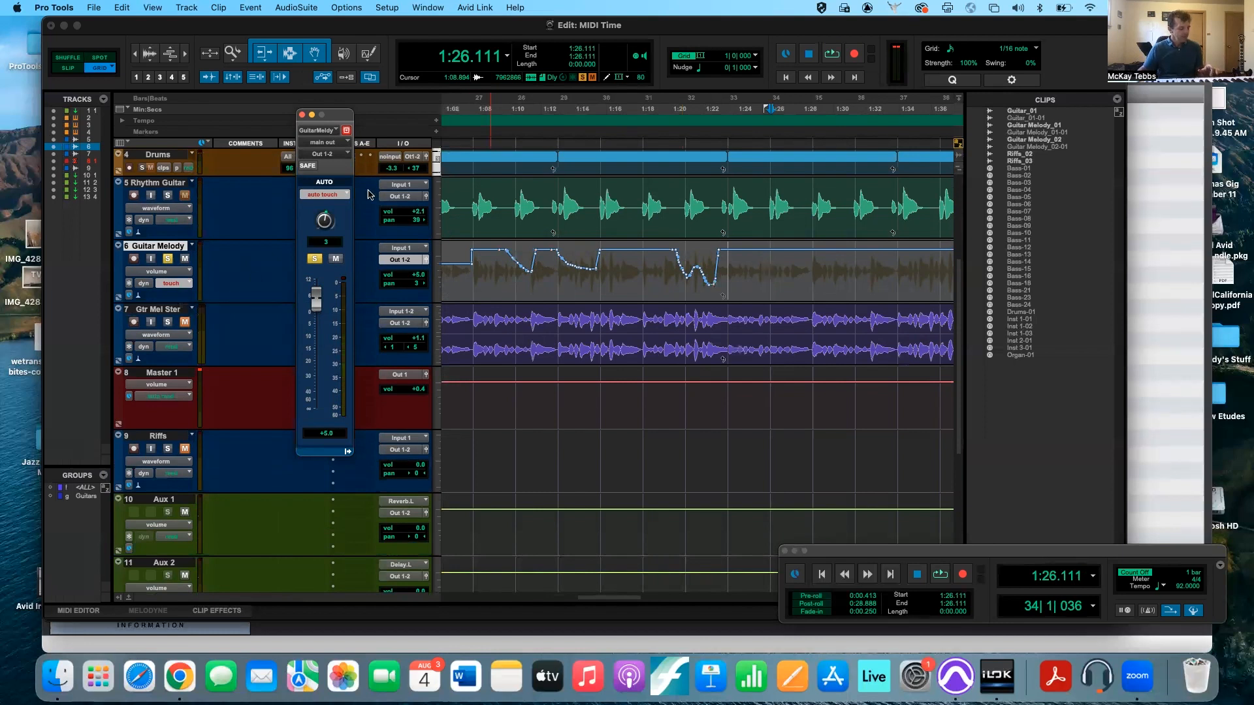
# - Switch the edit tool to the Pencil and then to the Grabber
pyautogui.click(373, 57)
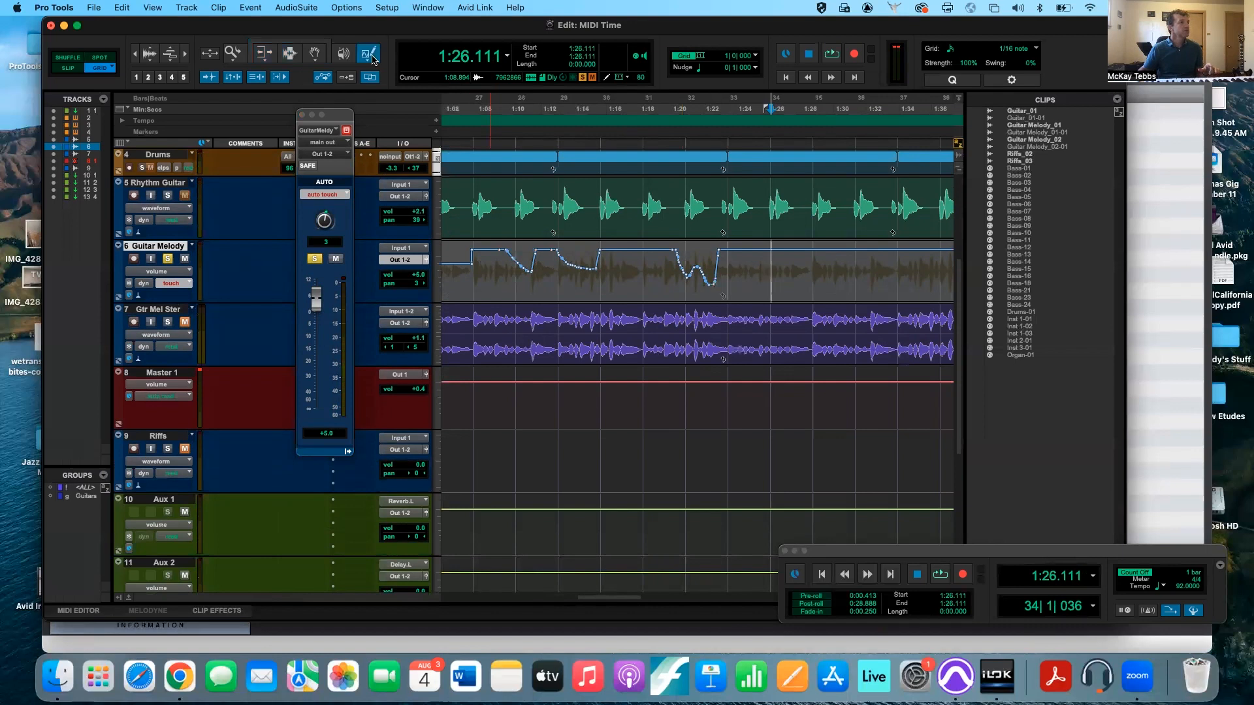
pyautogui.click(314, 54)
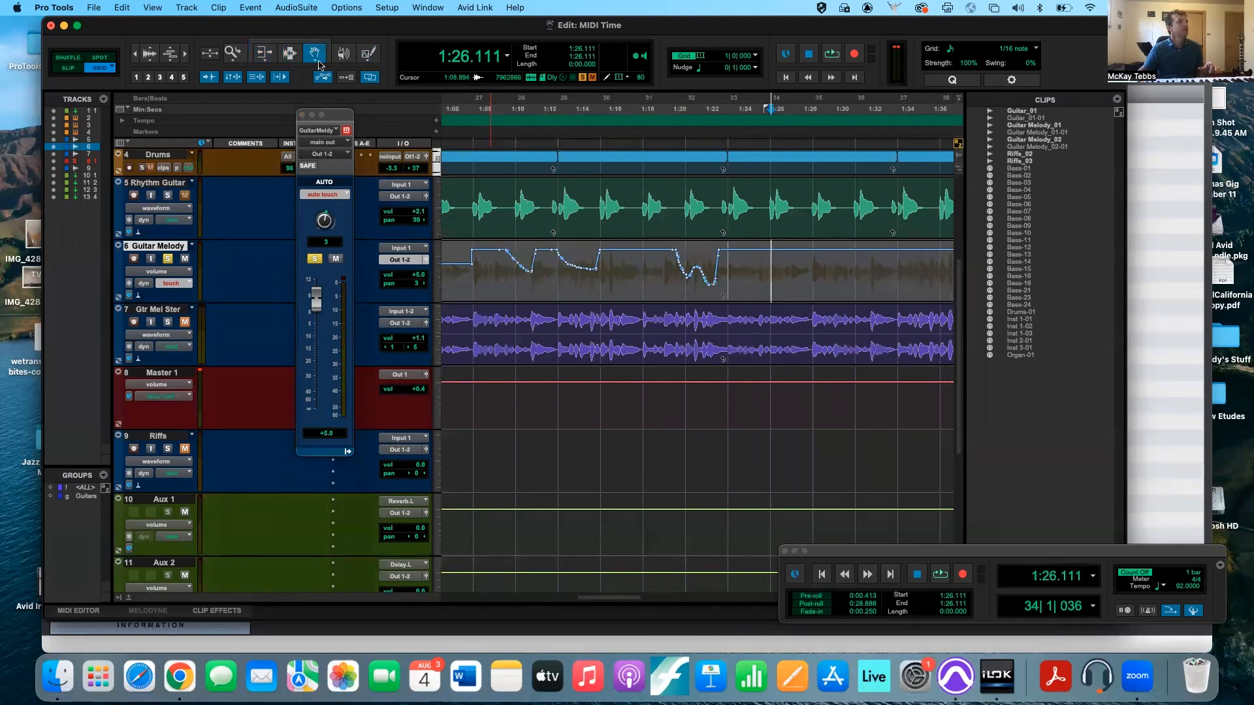
# - Open the Gtr Mel Ster track's output window and keep its automation mode on read
pyautogui.click(426, 324)
pyautogui.click(426, 324)
pyautogui.click(427, 324)
pyautogui.click(427, 324)
pyautogui.click(426, 324)
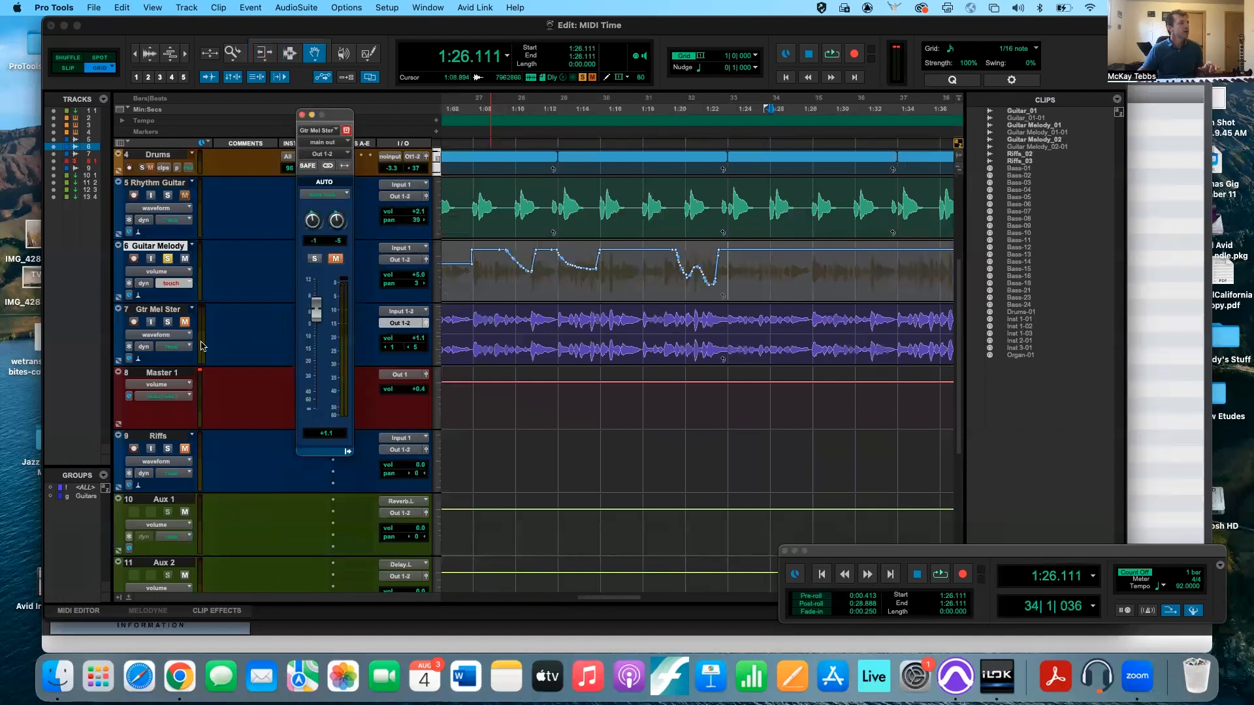
pyautogui.click(177, 347)
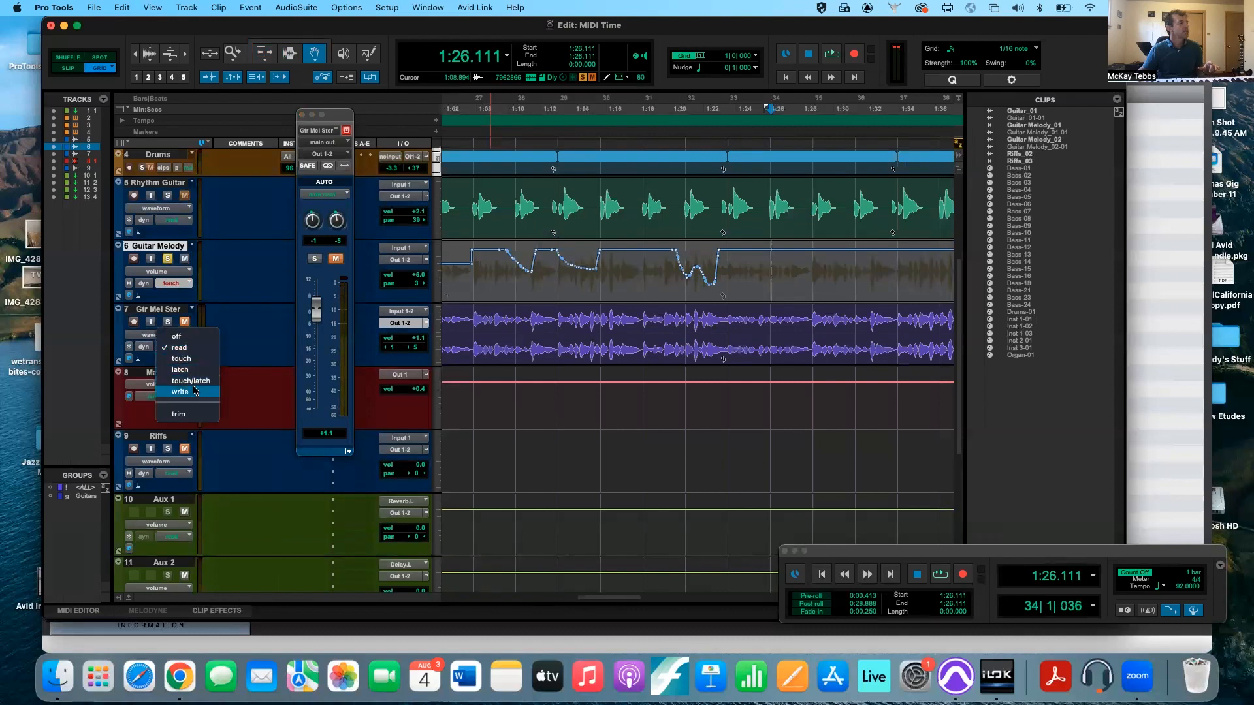
pyautogui.click(195, 352)
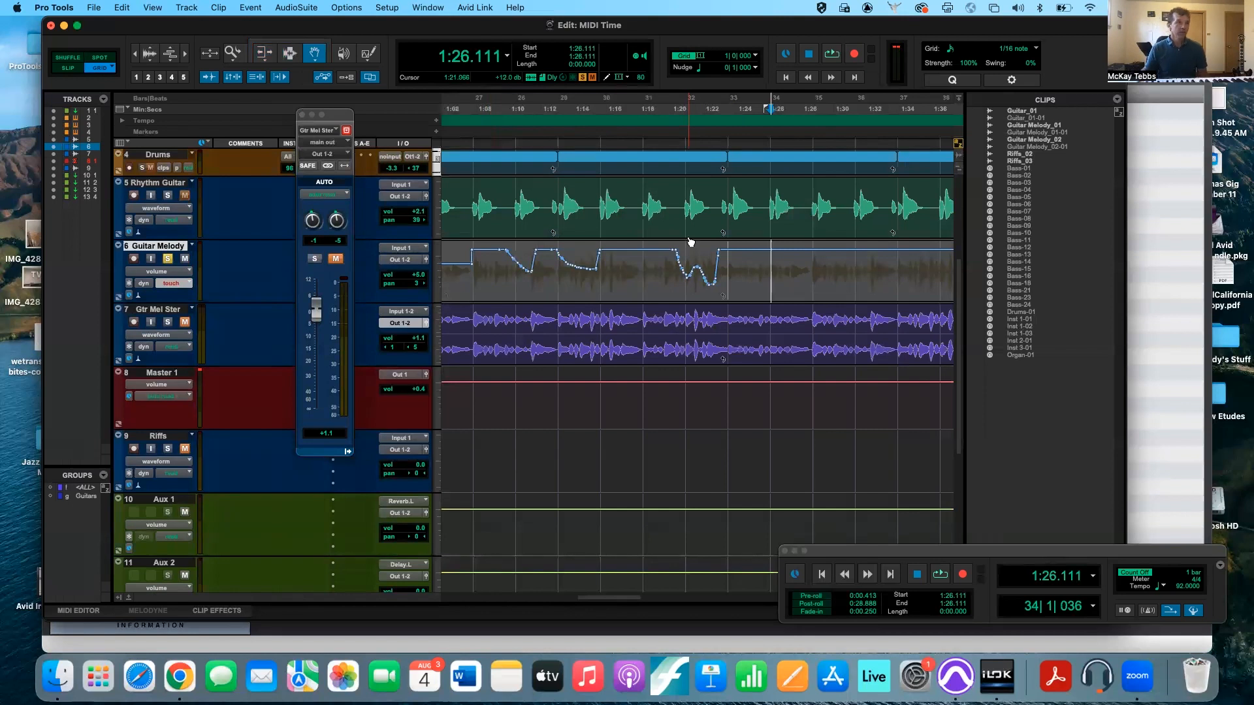
# - Open the Automation window and reposition it over the timeline
pyautogui.click(428, 8)
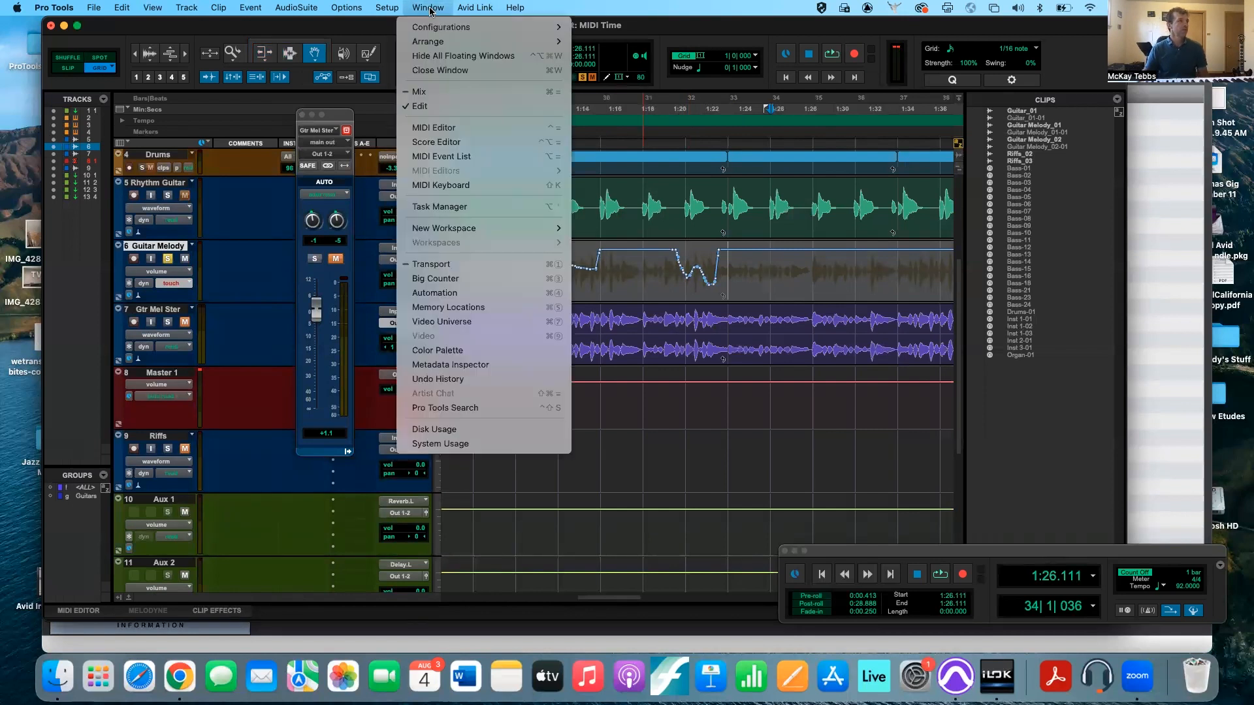
pyautogui.click(445, 296)
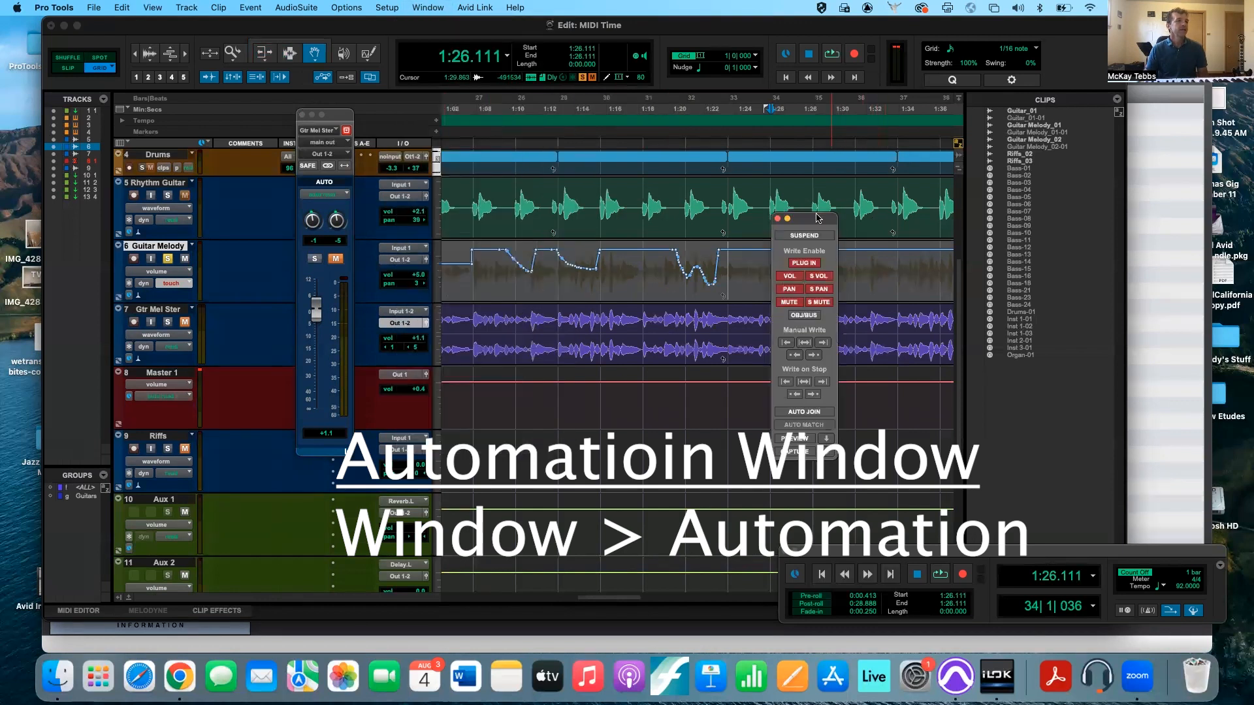
pyautogui.moveTo(816, 218); pyautogui.dragTo(856, 177)
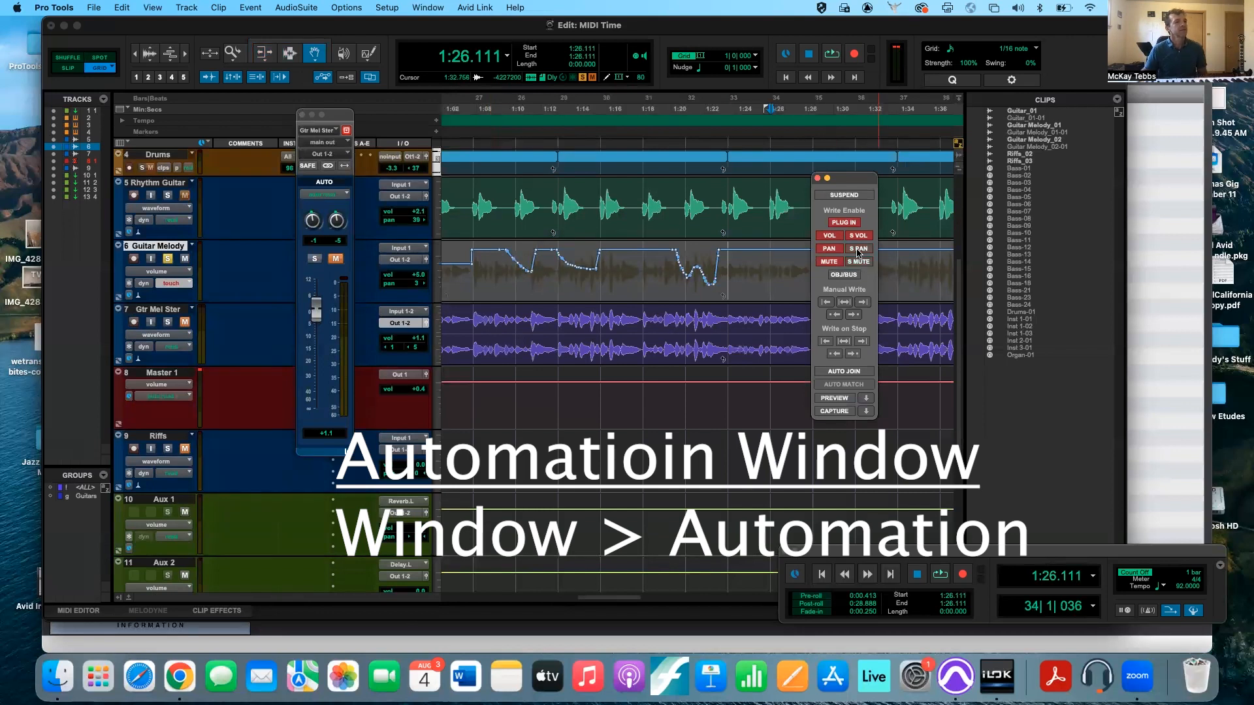
# - Toggle write enable for mute and send mute in the Automation window, leaving both enabled
pyautogui.click(828, 260)
pyautogui.click(829, 262)
pyautogui.click(858, 262)
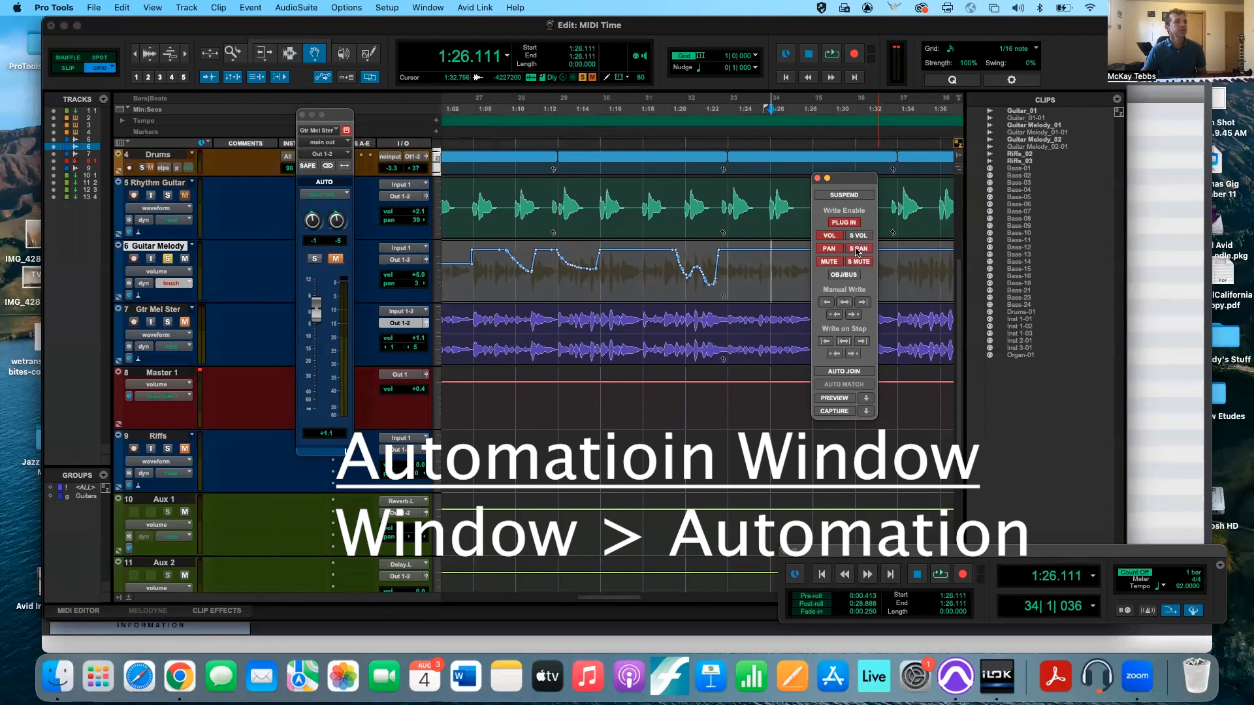
# - Suspend and resume all automation several times, moving the Automation window aside, and leave automation active
pyautogui.click(845, 195)
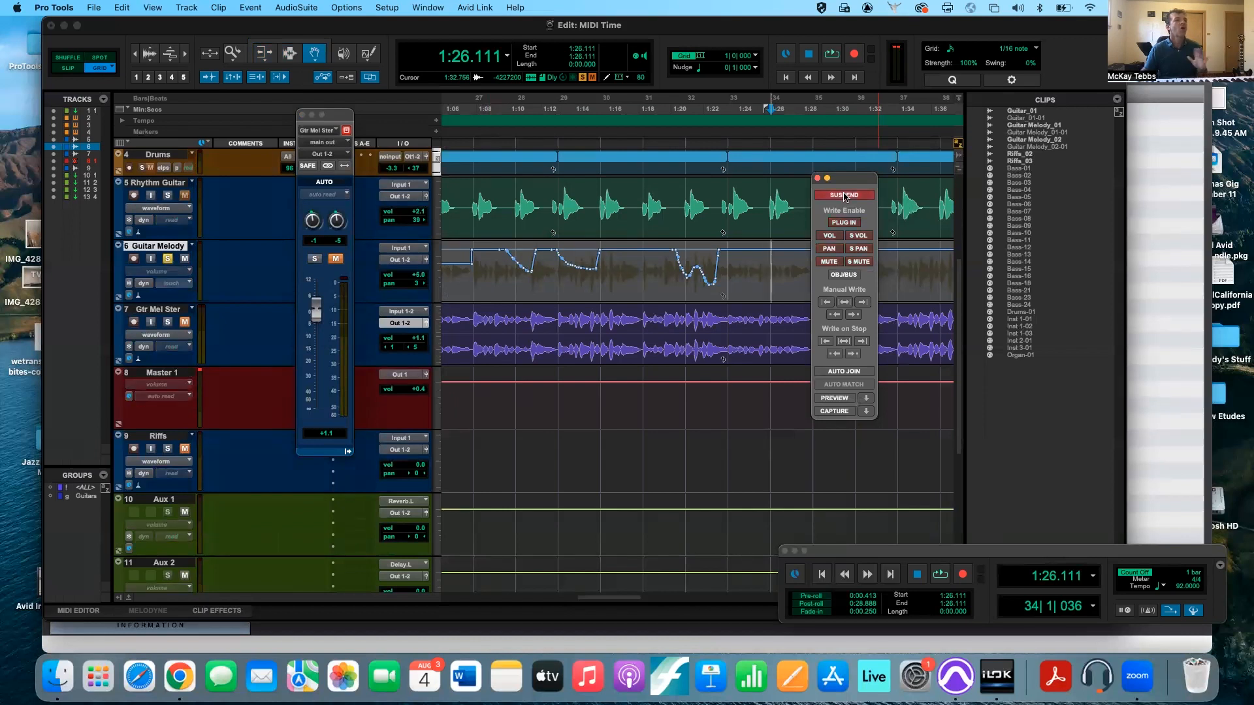
pyautogui.click(845, 196)
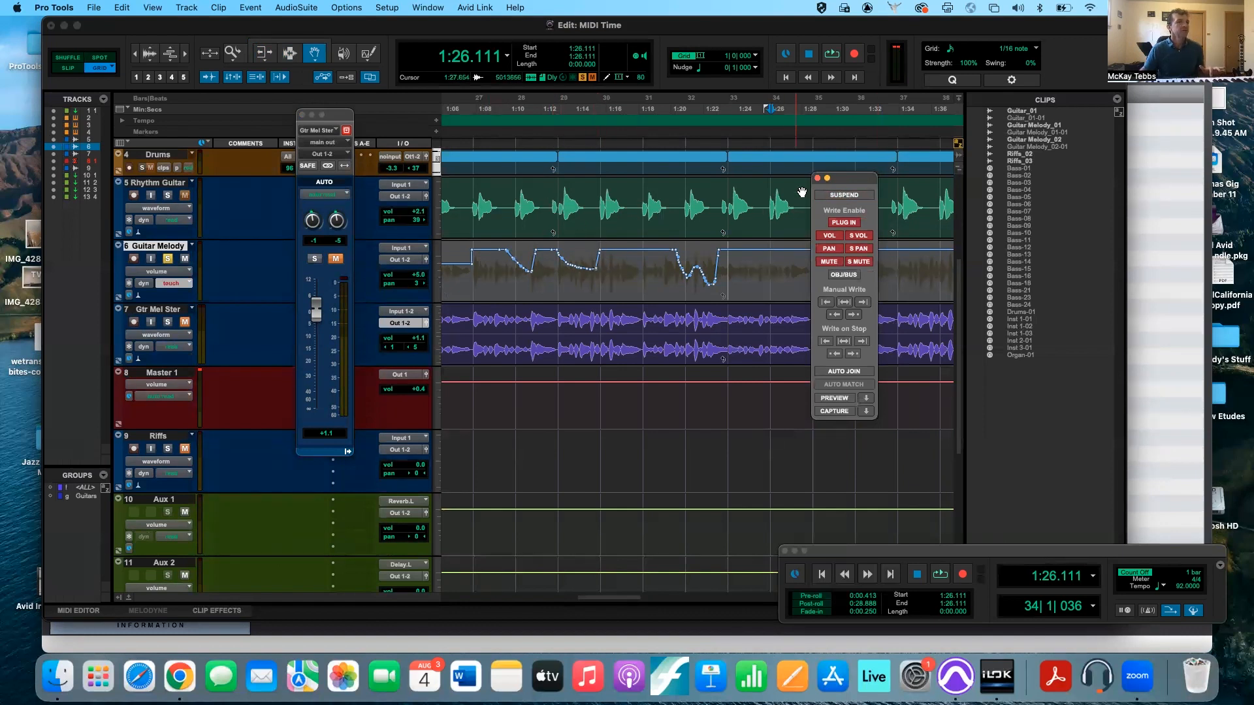
pyautogui.moveTo(833, 184); pyautogui.dragTo(729, 181)
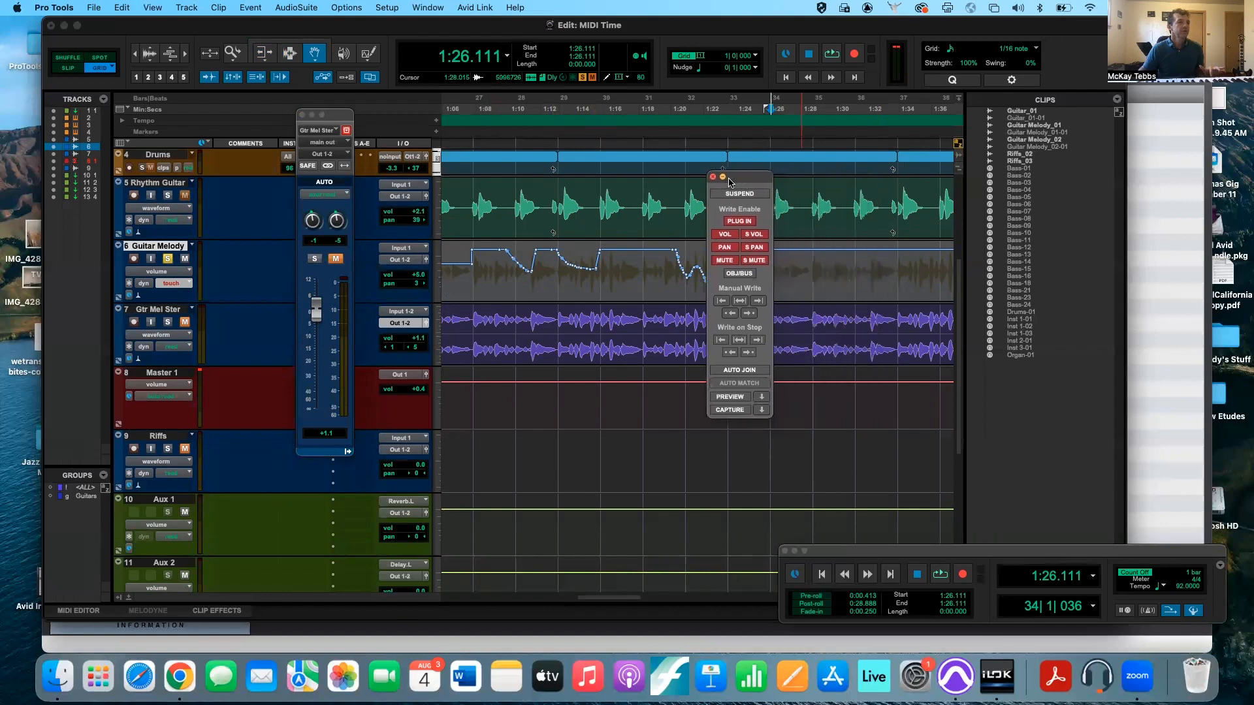
pyautogui.click(733, 194)
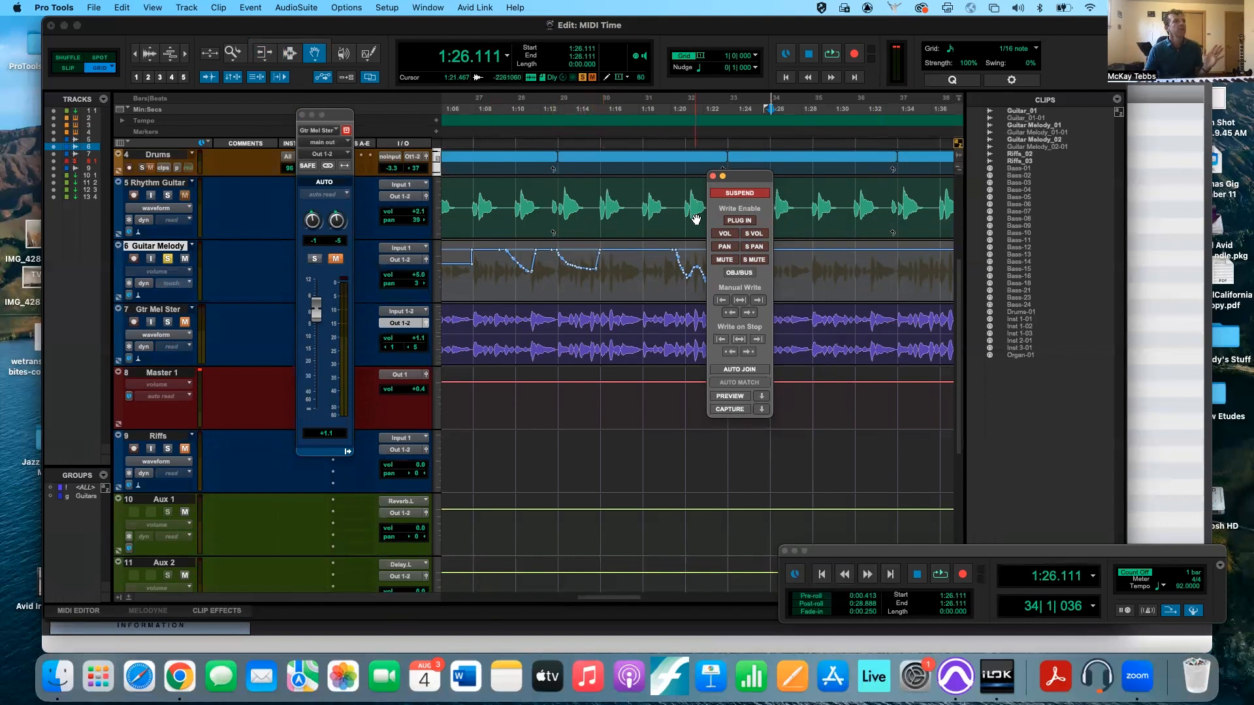
pyautogui.click(738, 193)
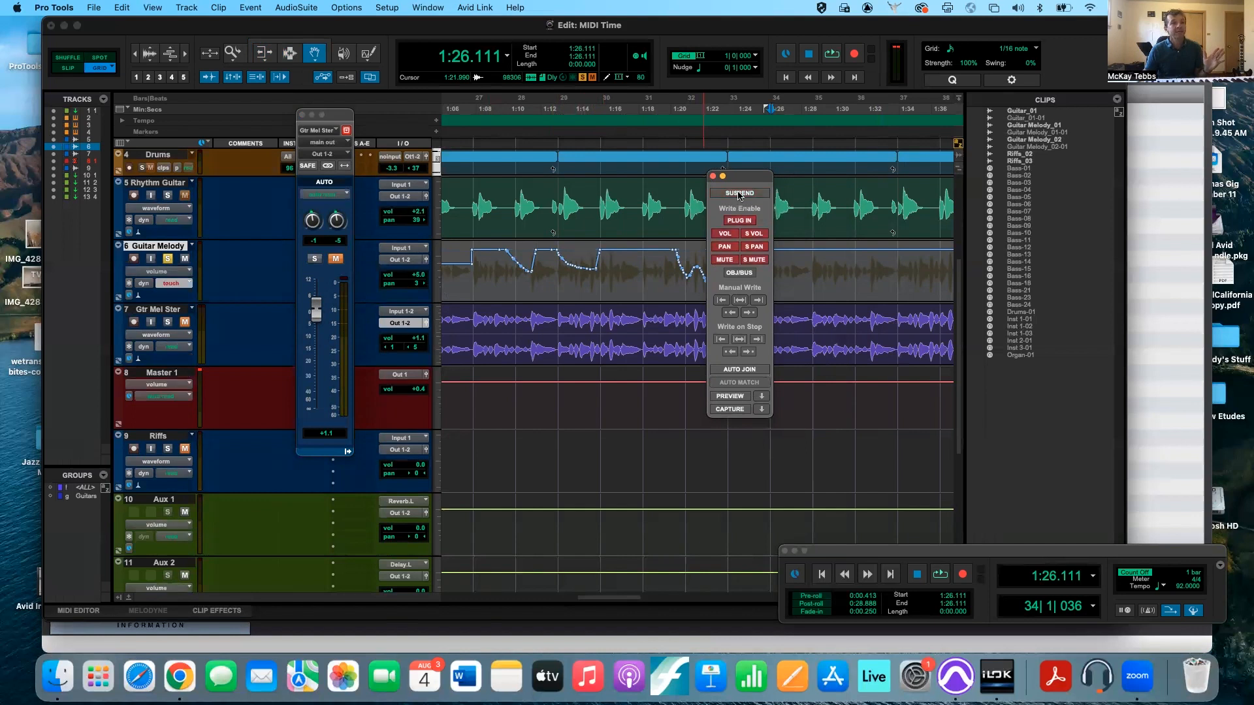
pyautogui.click(738, 193)
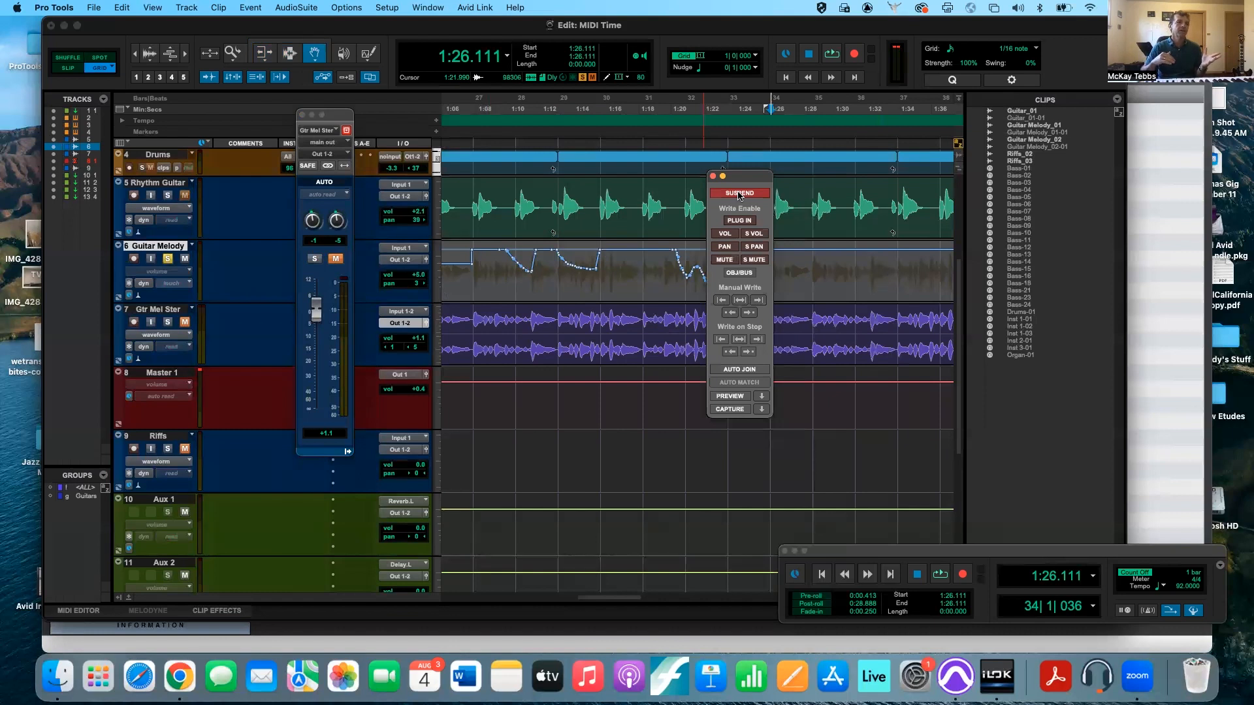
pyautogui.click(739, 194)
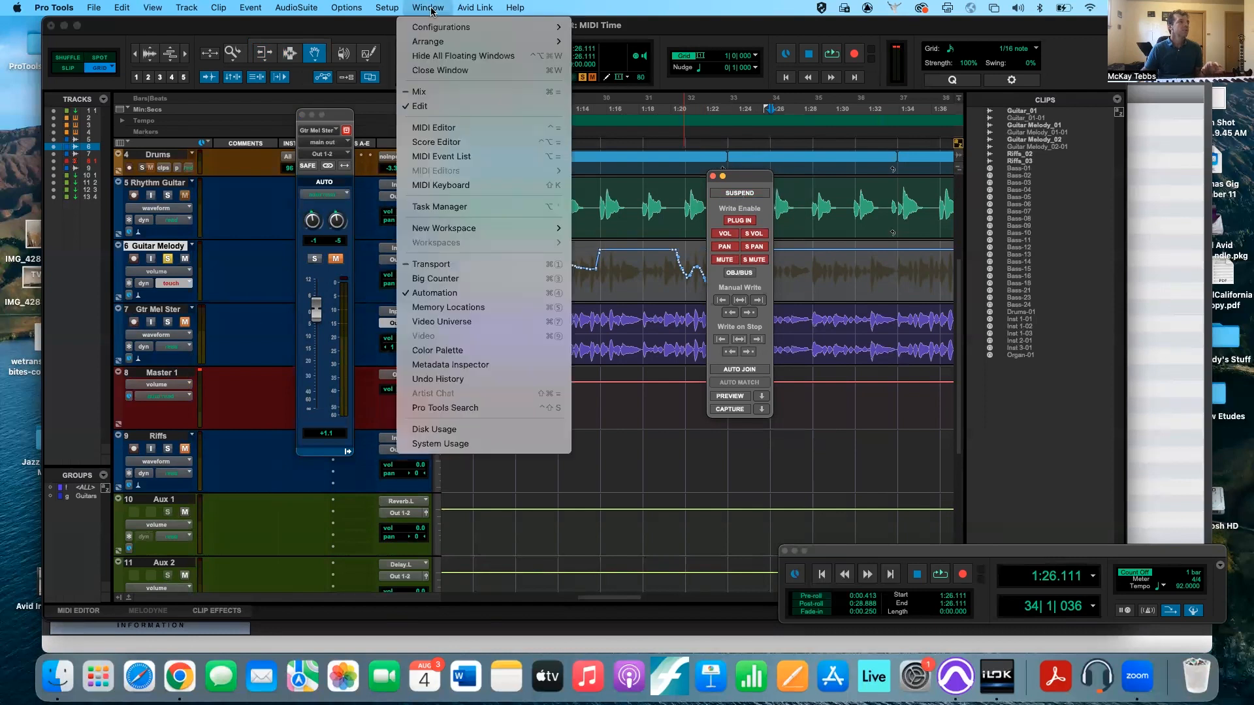
# - Hide the Automation window, show and hide it repeatedly, and leave it hidden
pyautogui.click(449, 293)
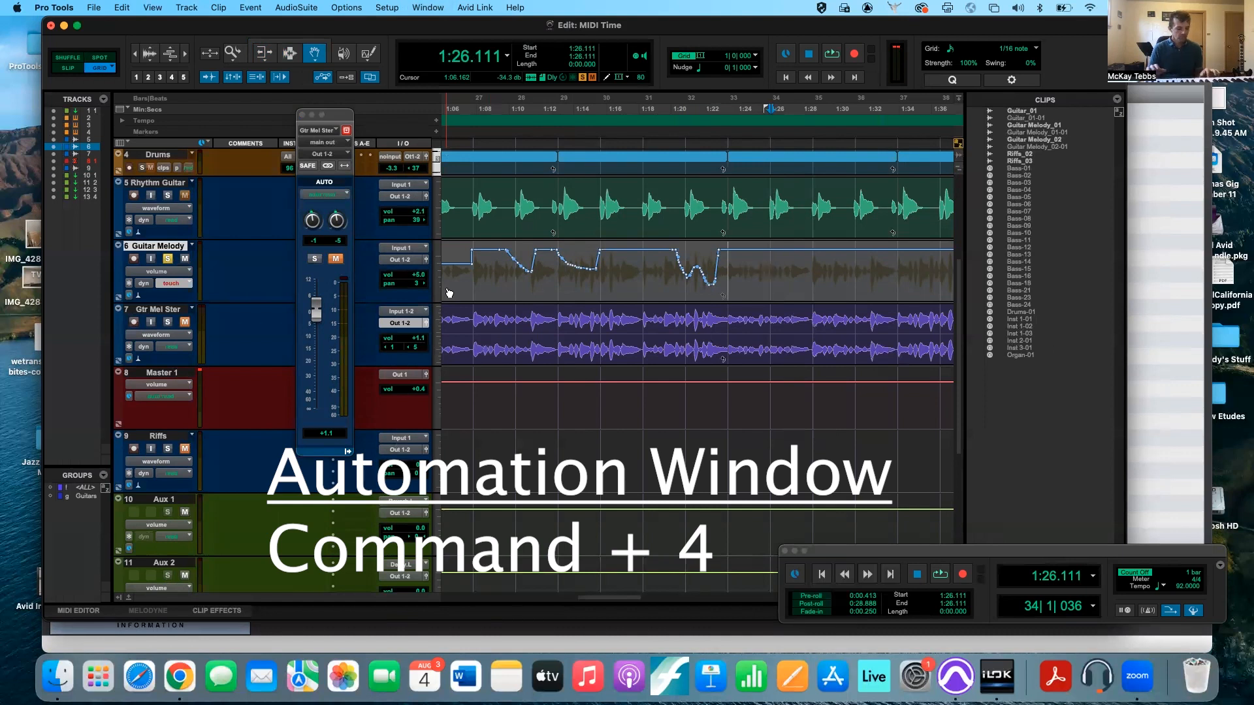
pyautogui.press('super+4')
pyautogui.press('super+4')
pyautogui.press('super+4')
pyautogui.press('super+4')
pyautogui.press('super+4')
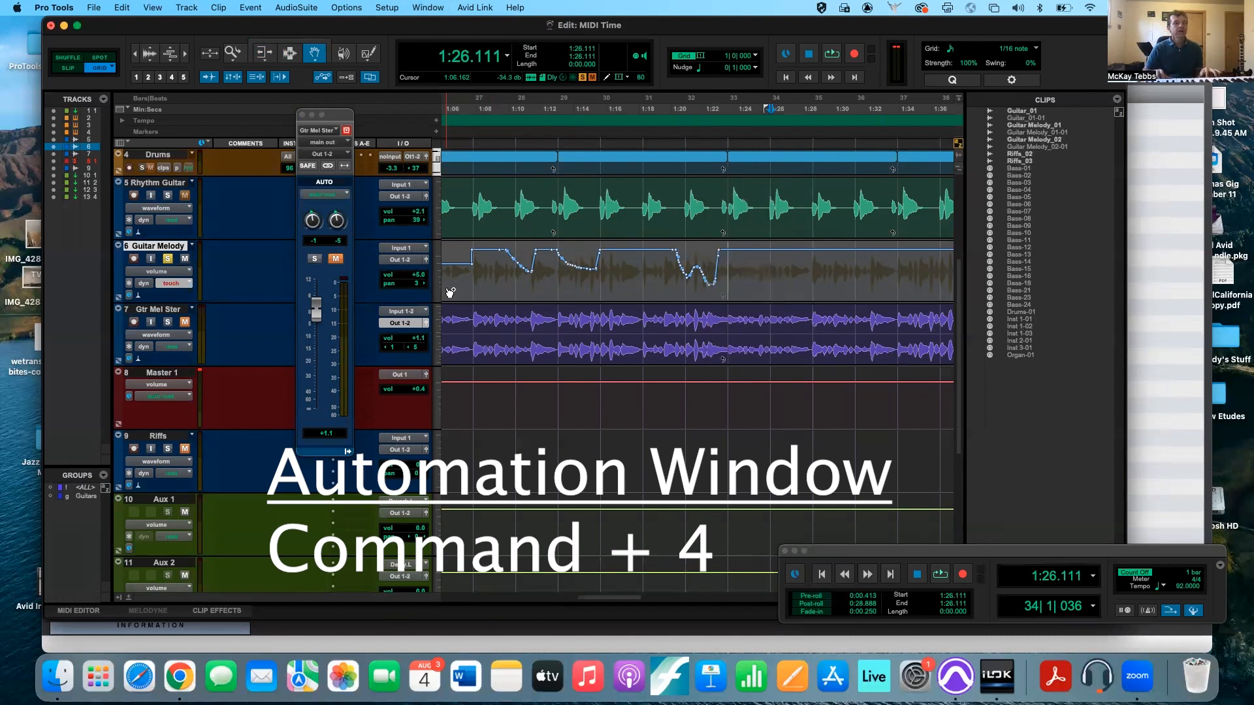
pyautogui.press('super+4')
pyautogui.press('super+4')
pyautogui.press('super+4')
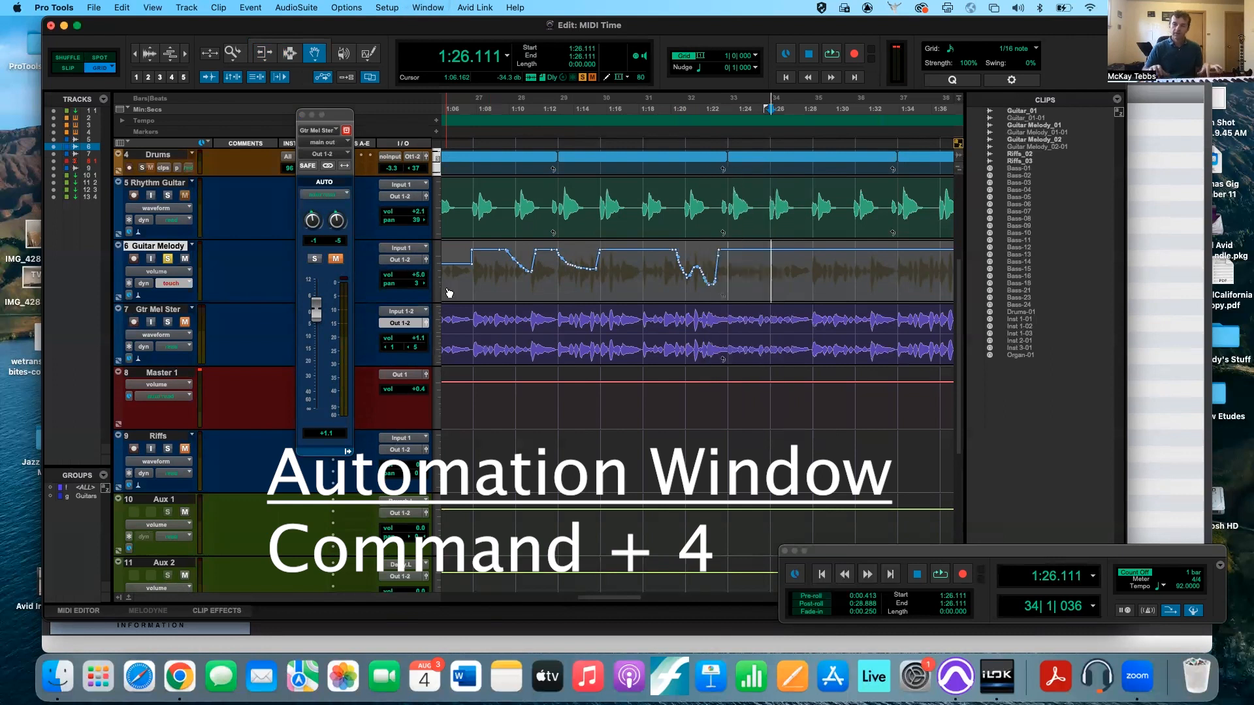
pyautogui.press('super+4')
pyautogui.press('super+4')
pyautogui.press('super+4')
pyautogui.press('super+4')
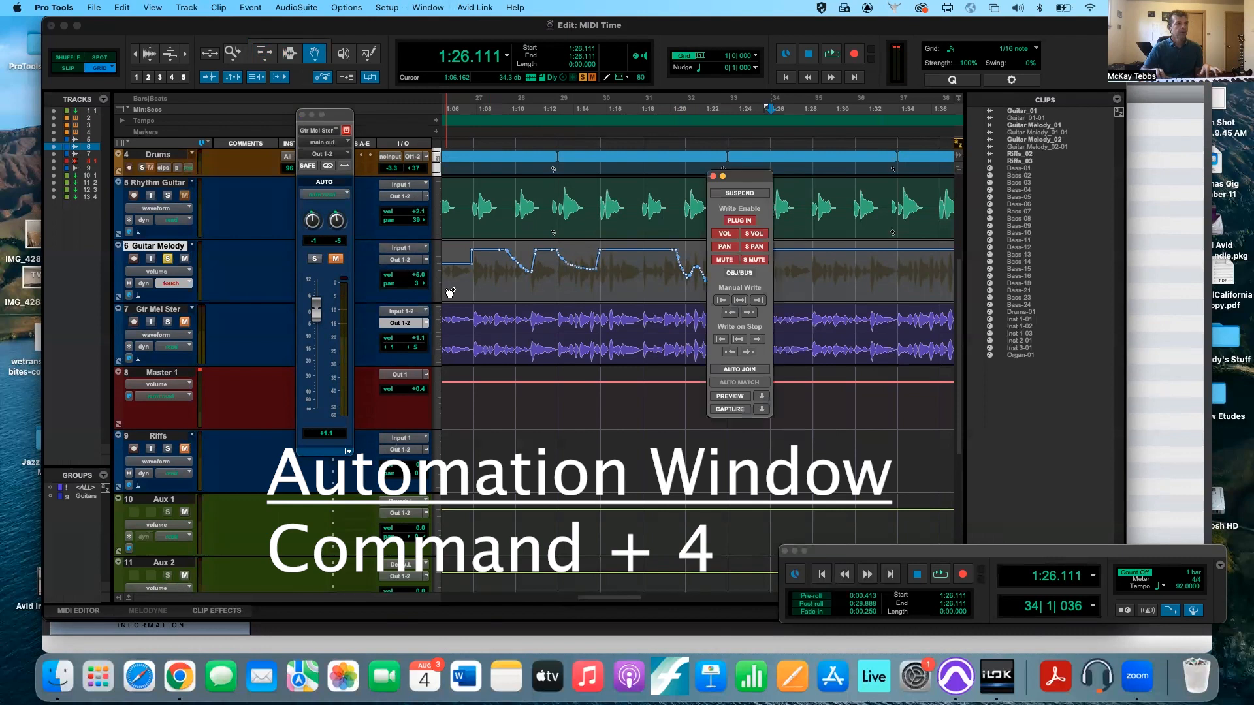
pyautogui.press('super+4')
pyautogui.press('super+4')
pyautogui.press('super+4')
pyautogui.press('super+4')
pyautogui.press('super+4')
pyautogui.press('super+4')
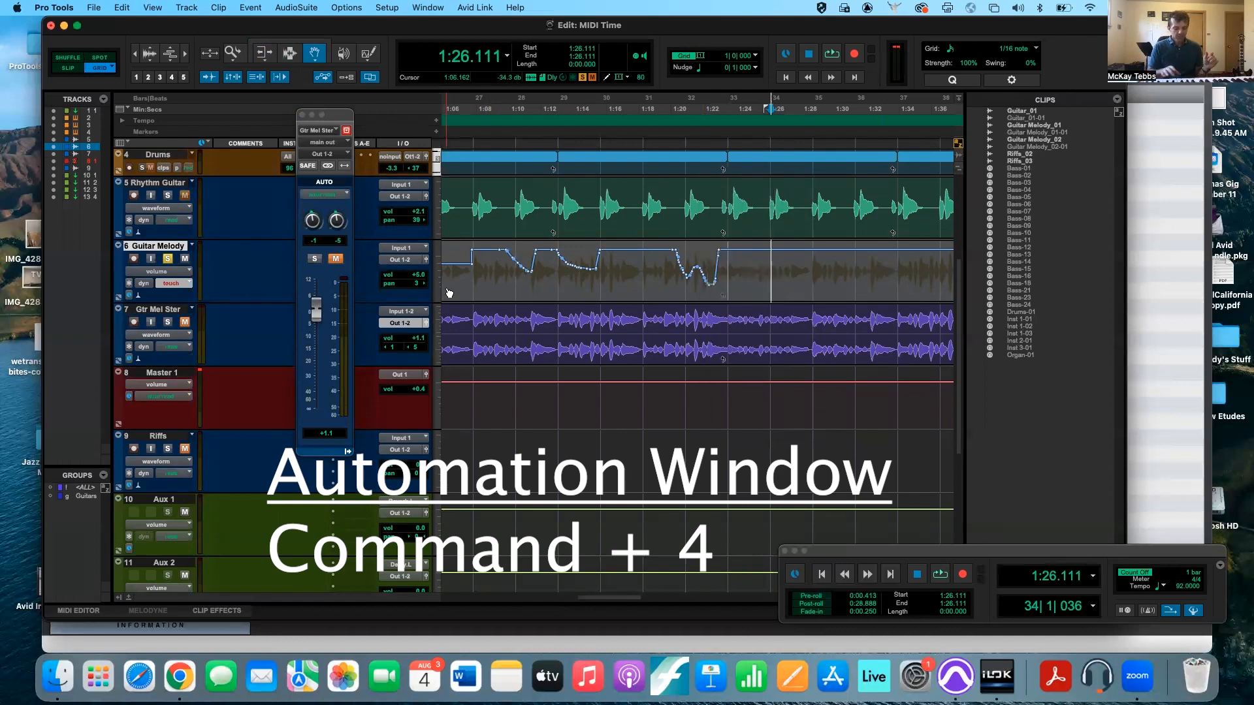
# - Show the Mix window and close the Gtr Mel Ster output window
pyautogui.press('super+equal')
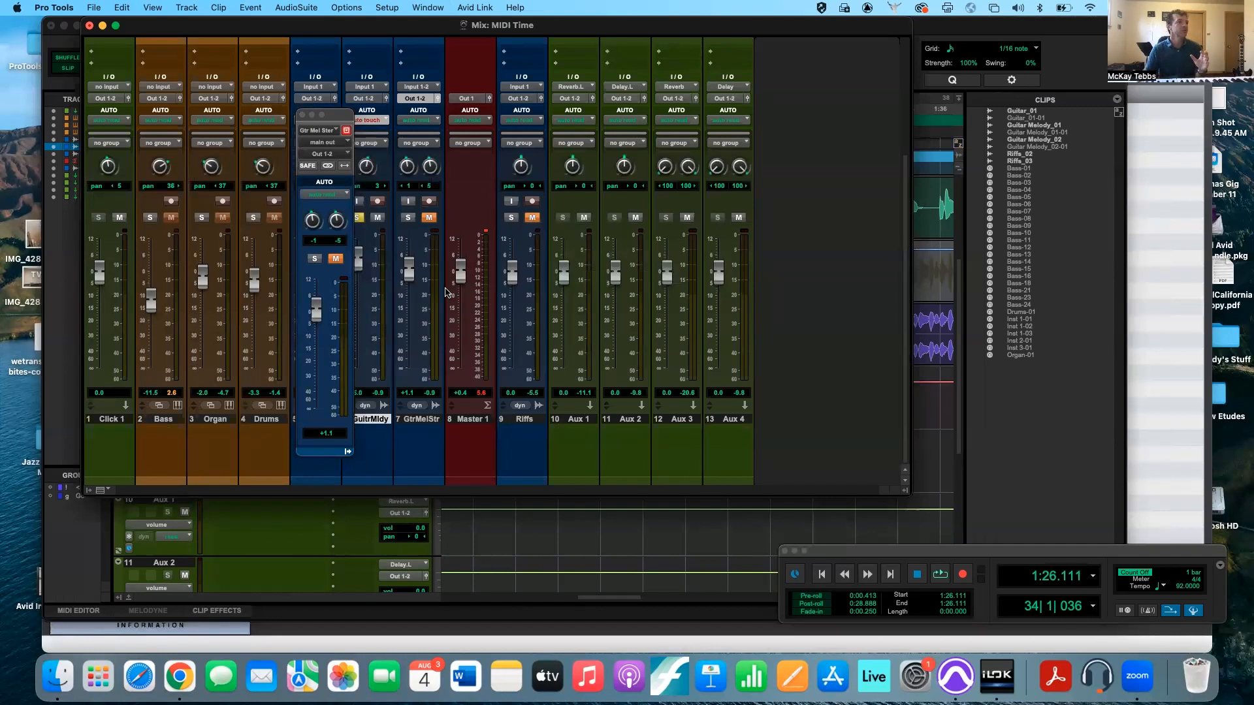
pyautogui.click(302, 115)
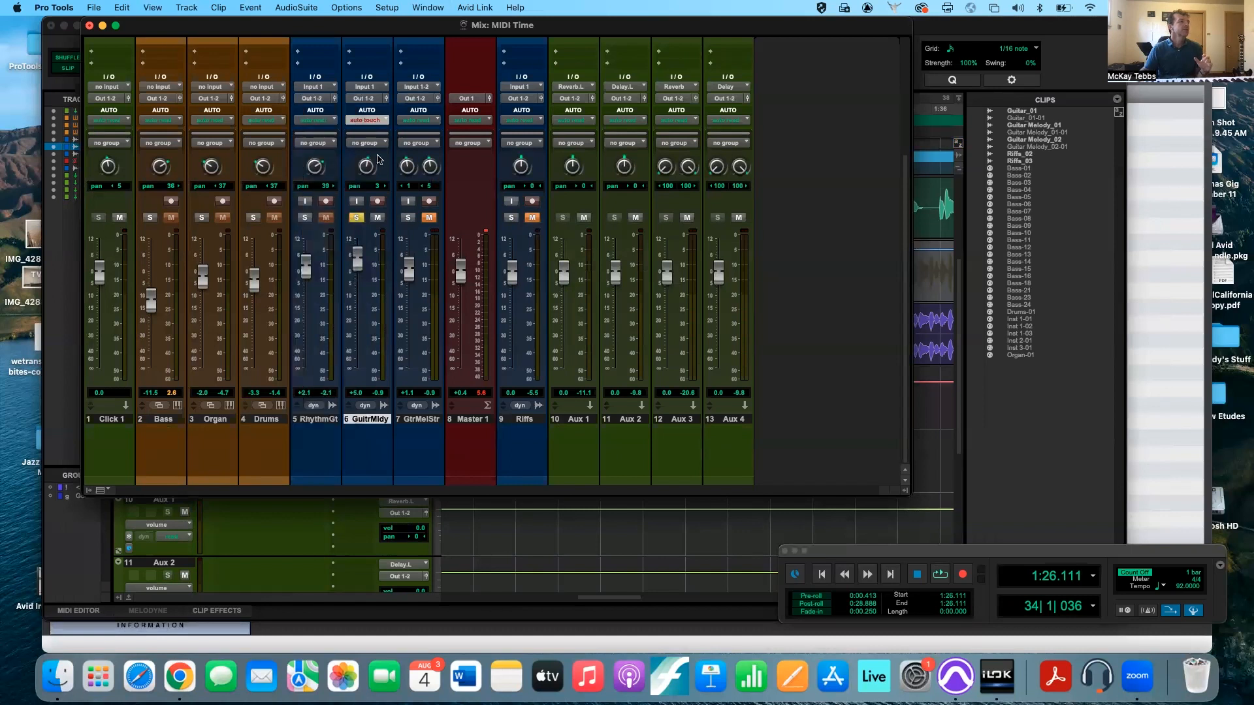
# - Insert the mono EQ3 7-Band plug-in in Guitar Melody's first insert slot and move its window over the mixer
pyautogui.scroll(5, 377, 155)
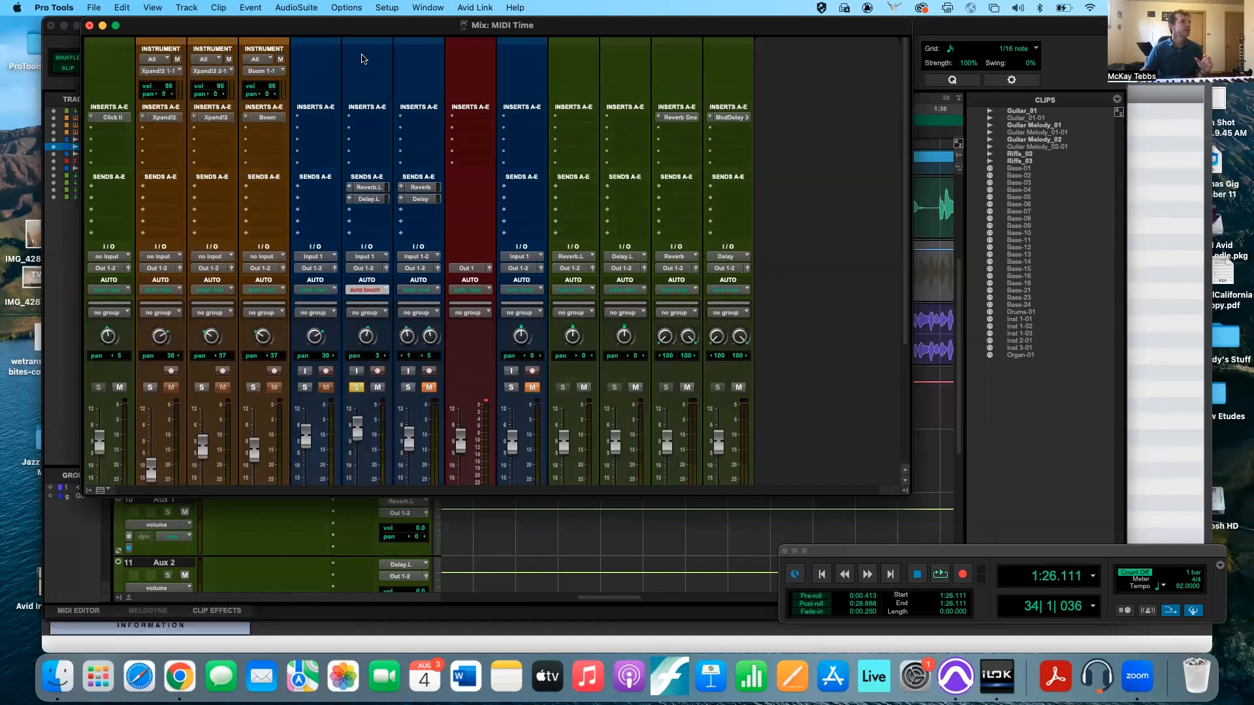
pyautogui.click(360, 117)
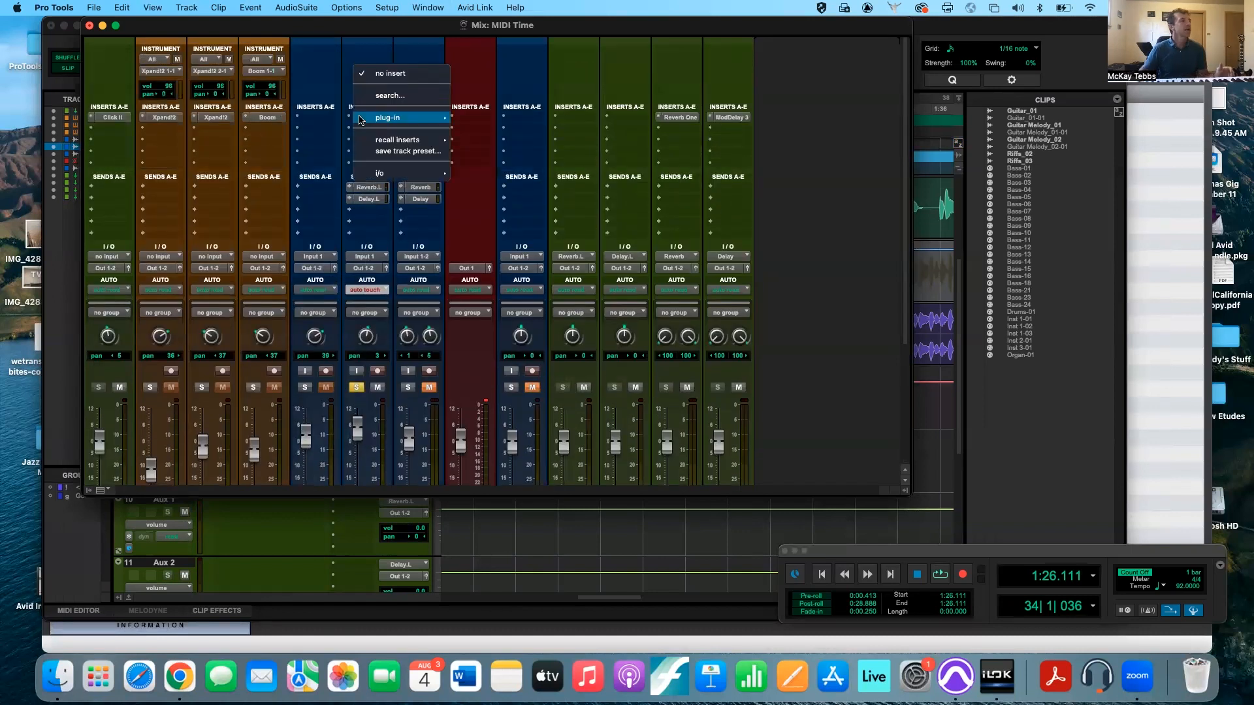
pyautogui.moveTo(449, 122)
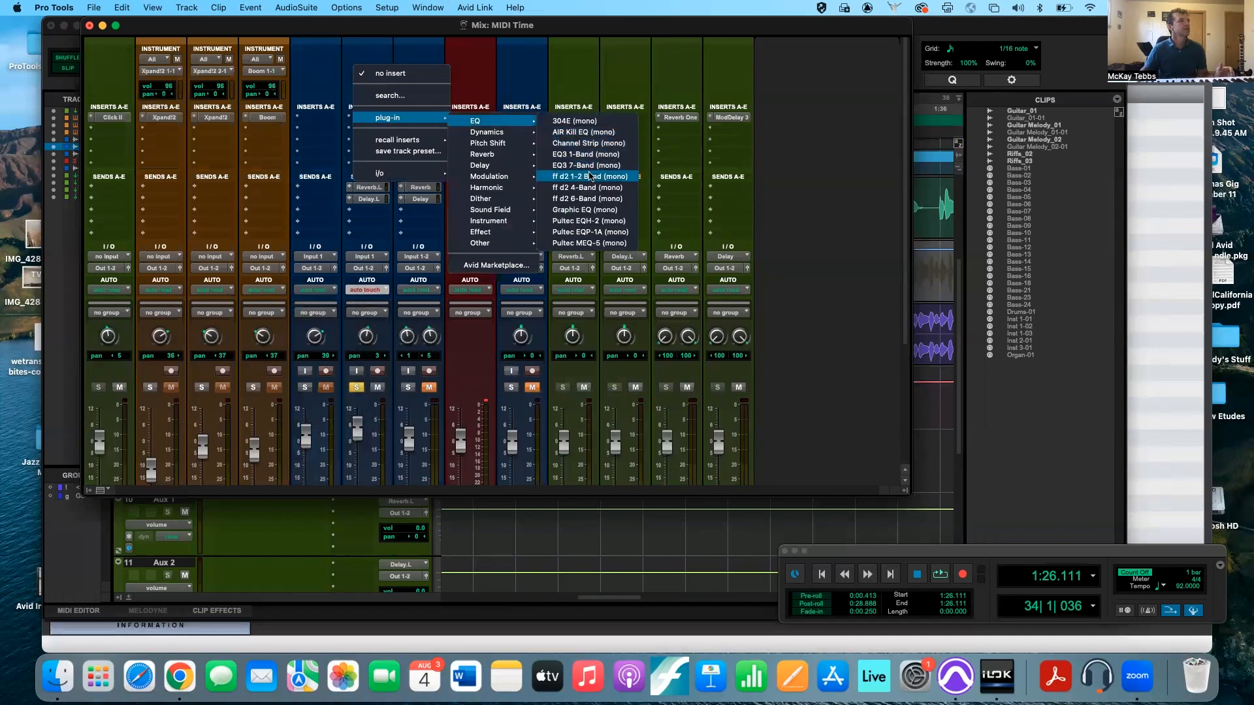
pyautogui.click(591, 170)
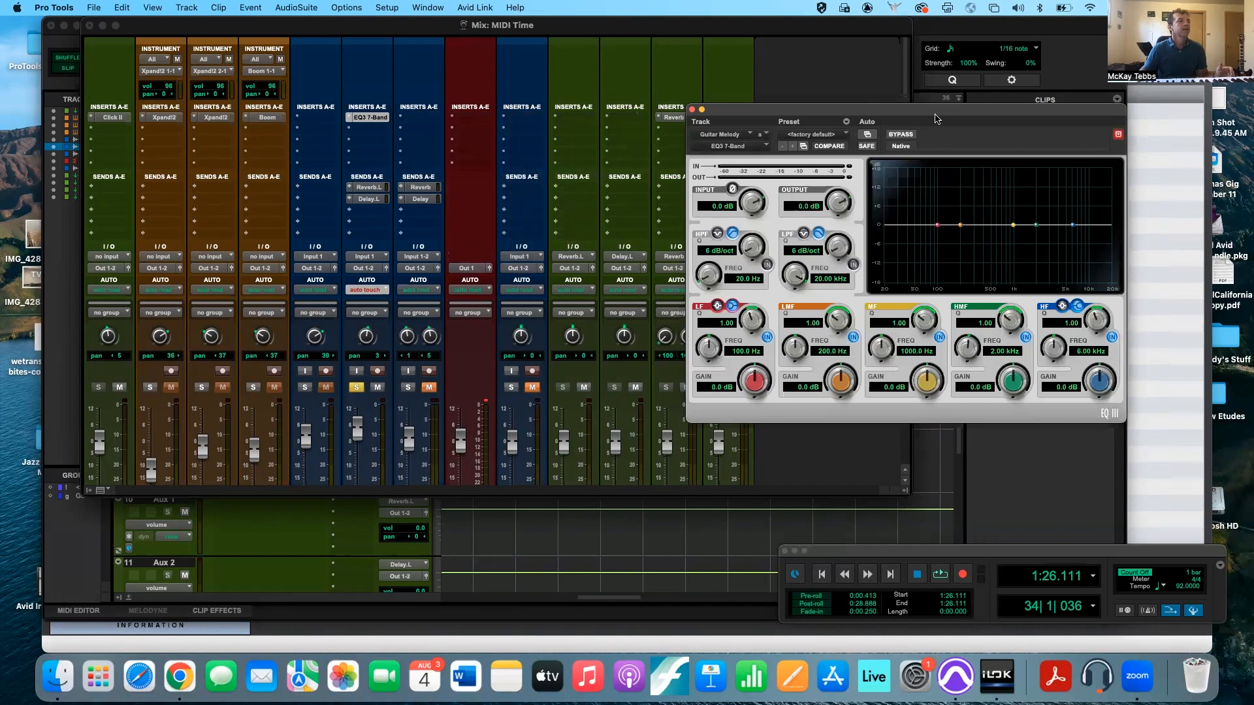
pyautogui.moveTo(824, 109); pyautogui.dragTo(511, 156)
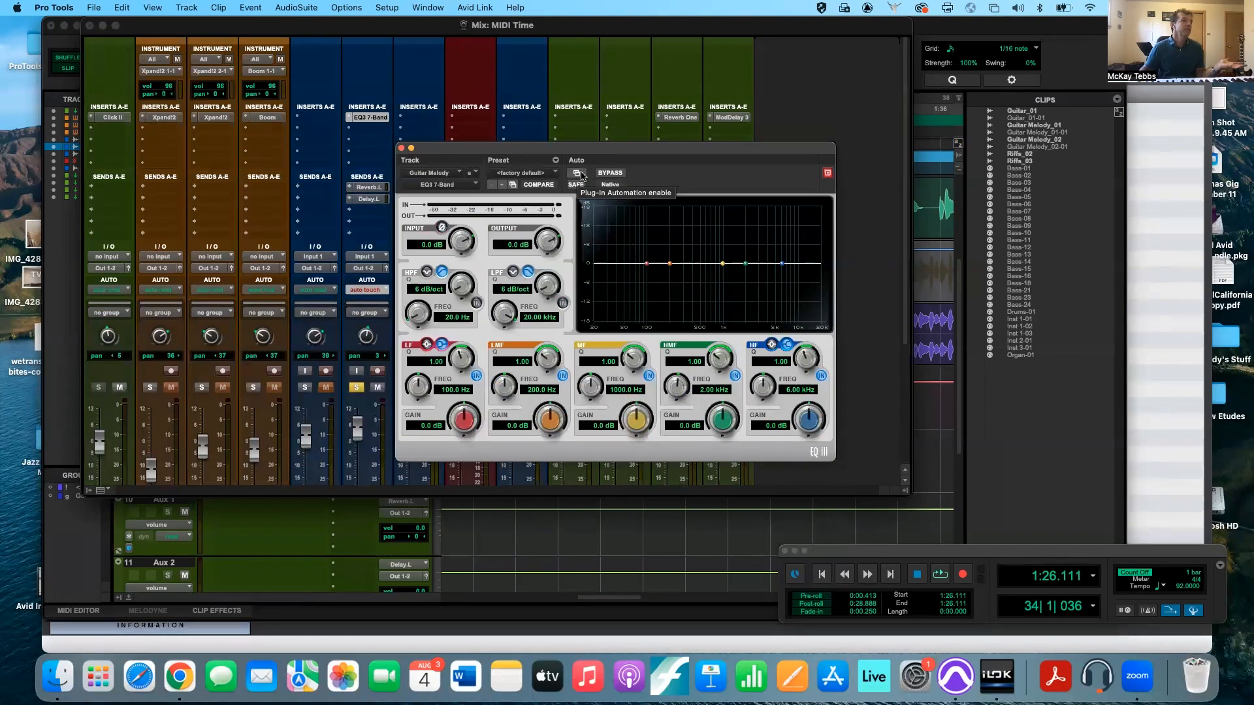
# - Enable plug-in automation of High-Pass Freq and Low Band Gain for Guitar Melody's EQ3 7-Band
pyautogui.click(581, 176)
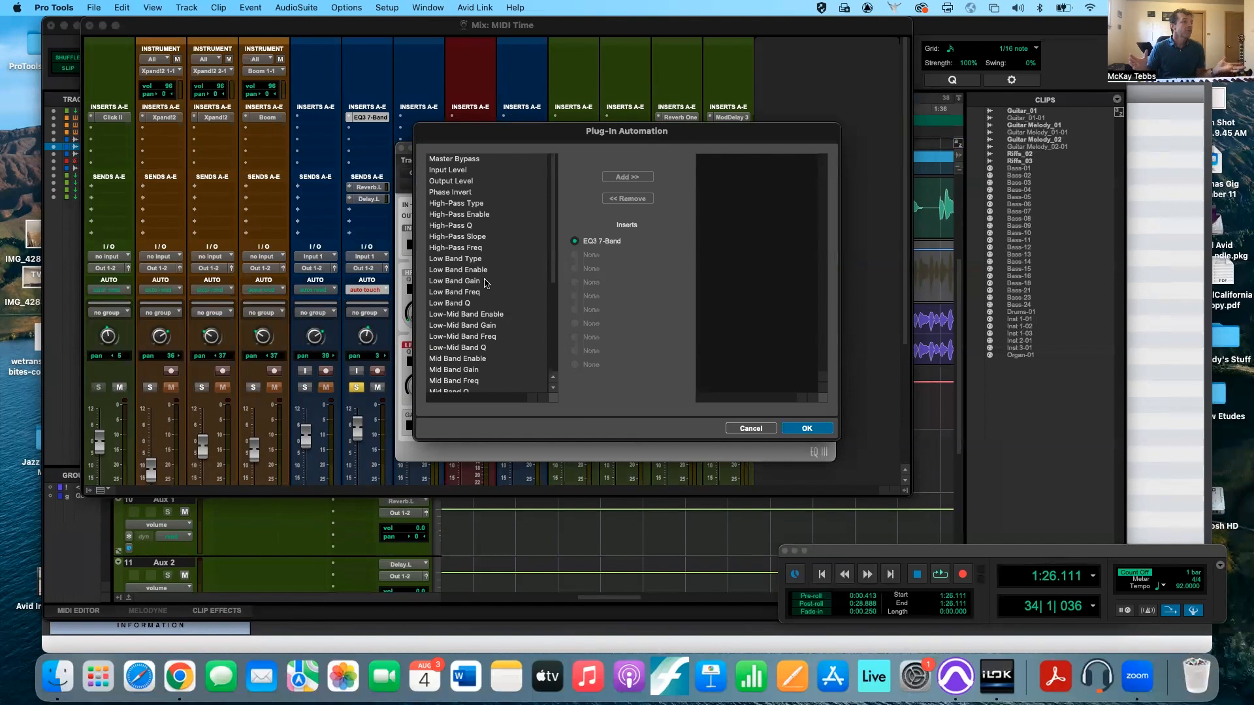
pyautogui.scroll(-5, 481, 316)
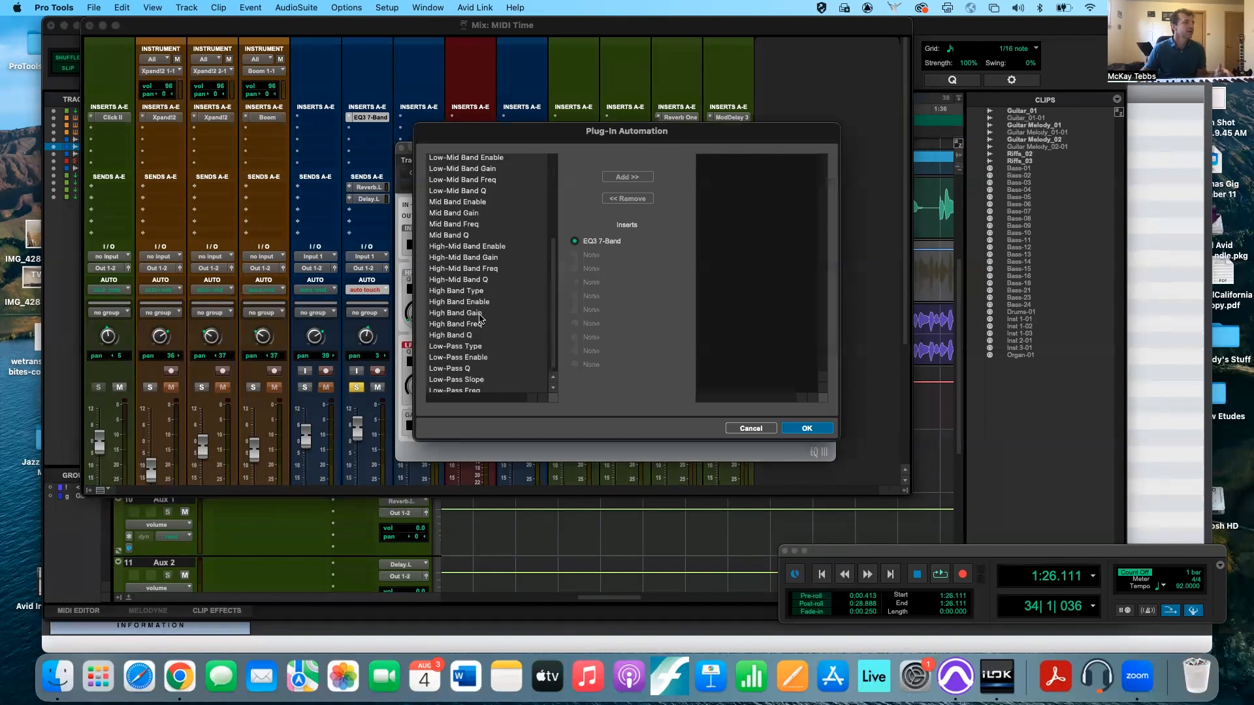
pyautogui.scroll(5, 480, 318)
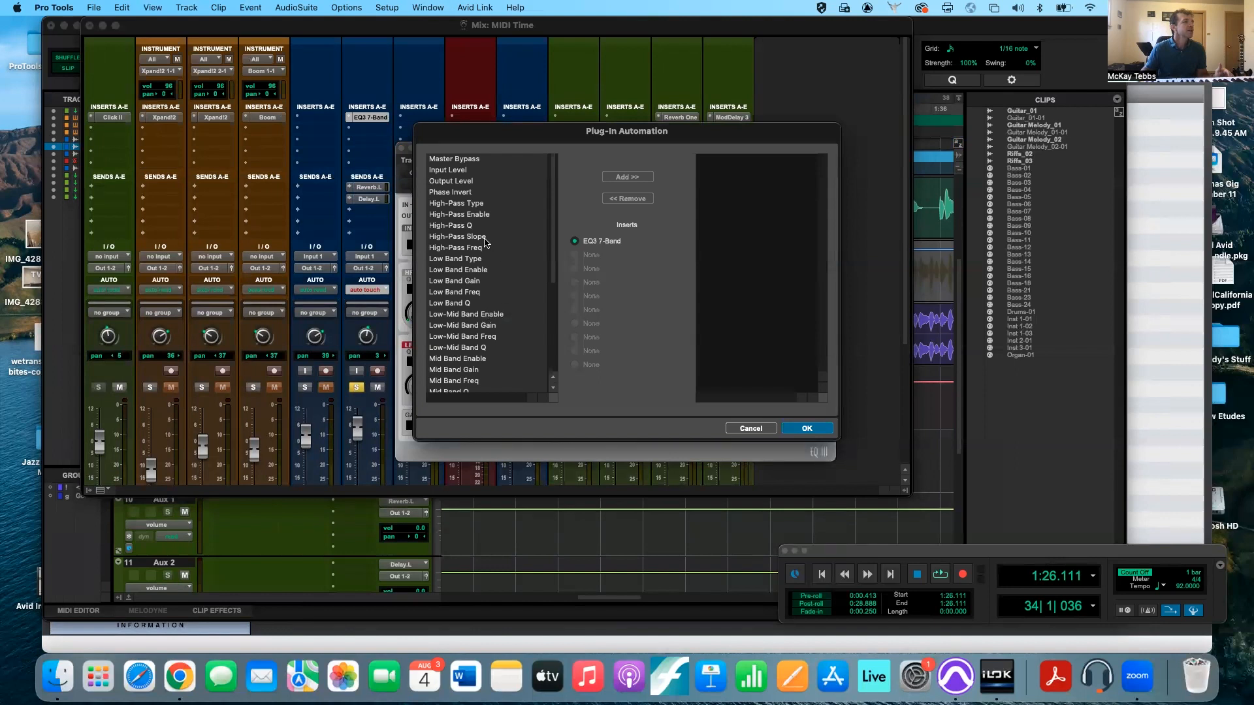
pyautogui.click(461, 249)
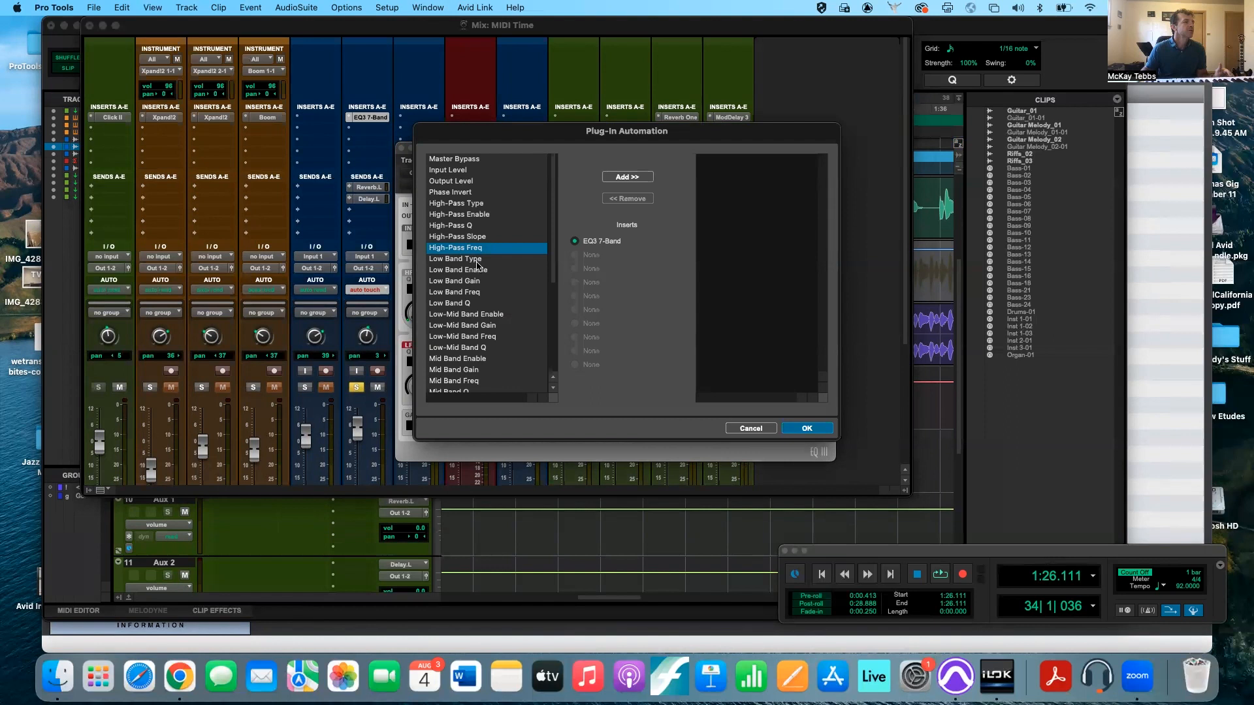
pyautogui.click(630, 178)
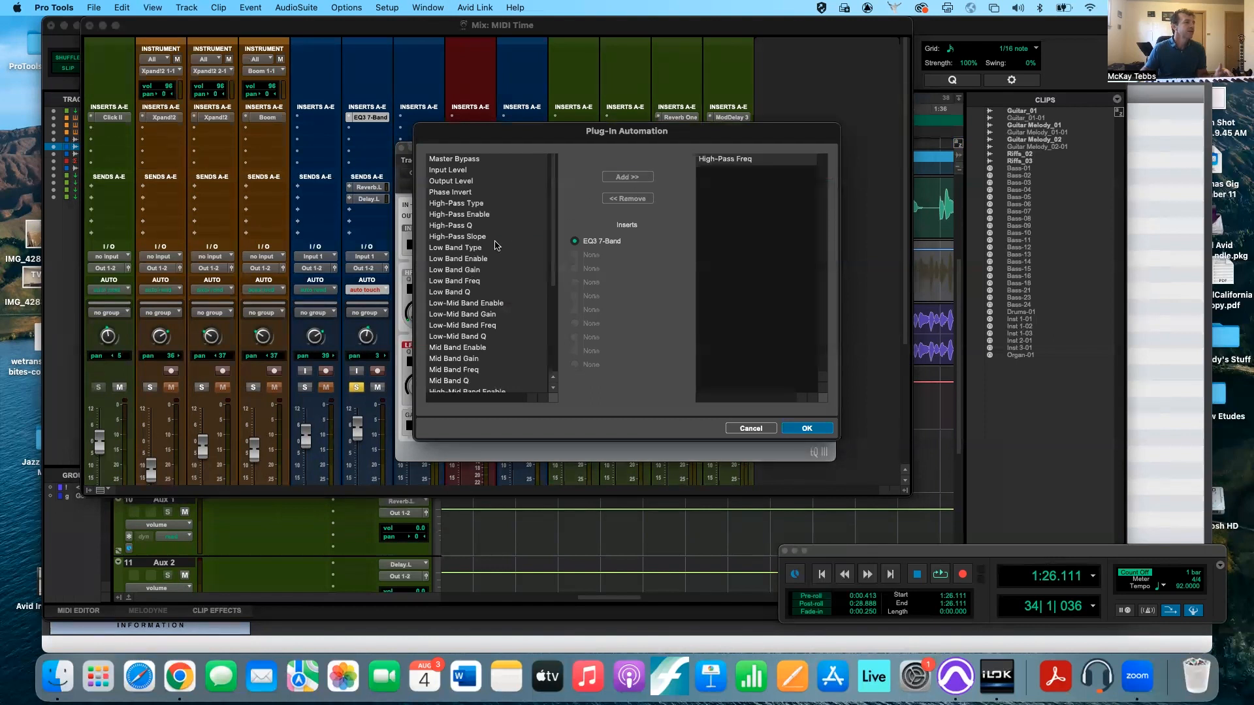
pyautogui.click(462, 270)
pyautogui.click(635, 176)
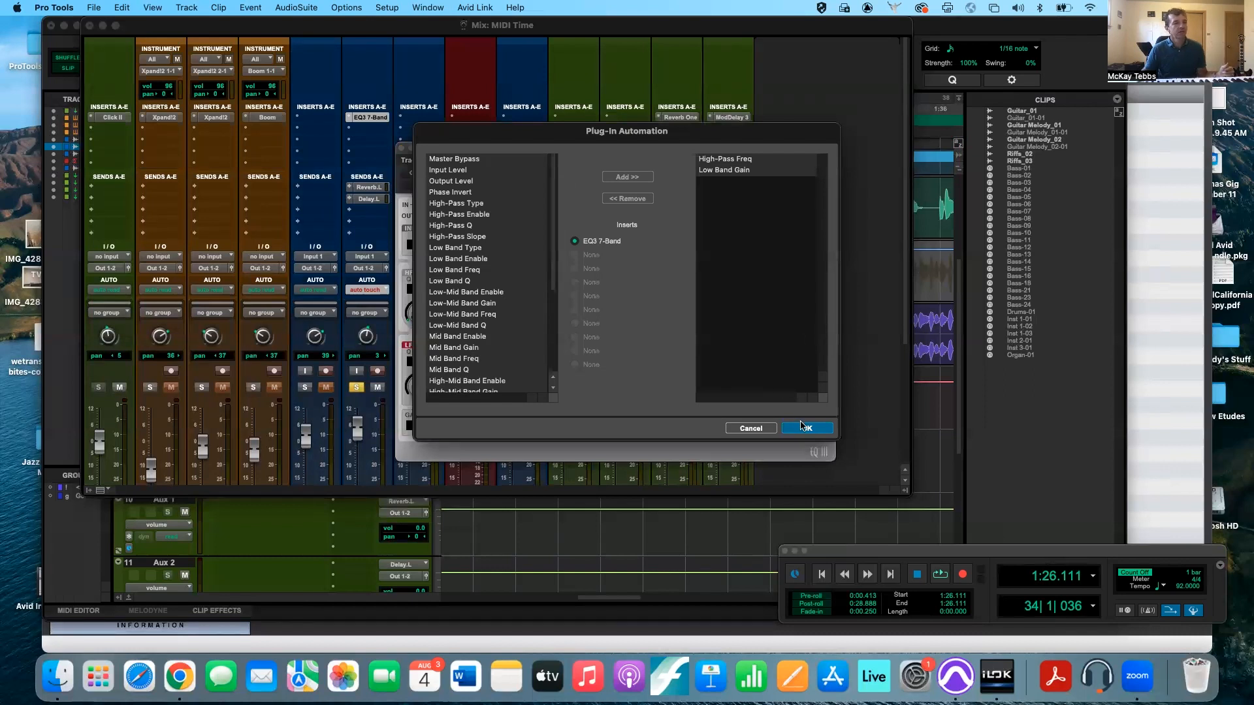
pyautogui.click(806, 429)
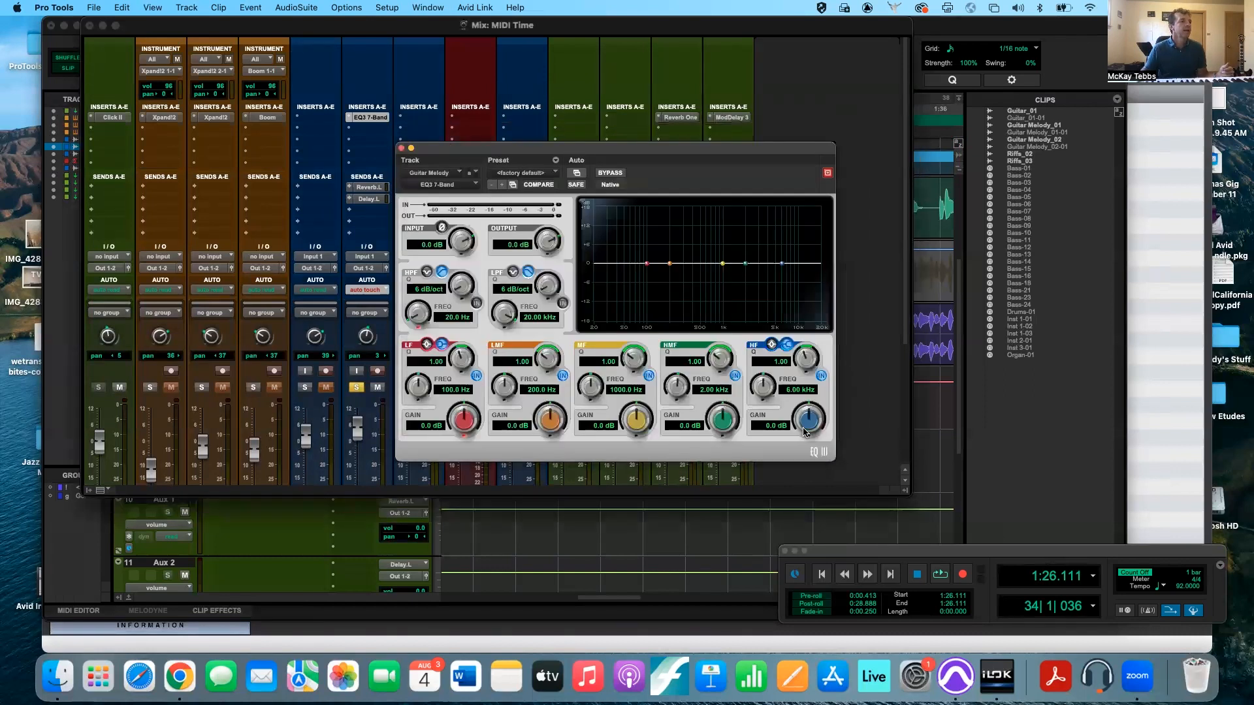
# - Close the EQ3 7-Band plug-in window, and return to the start of the session in the Edit window
pyautogui.click(402, 148)
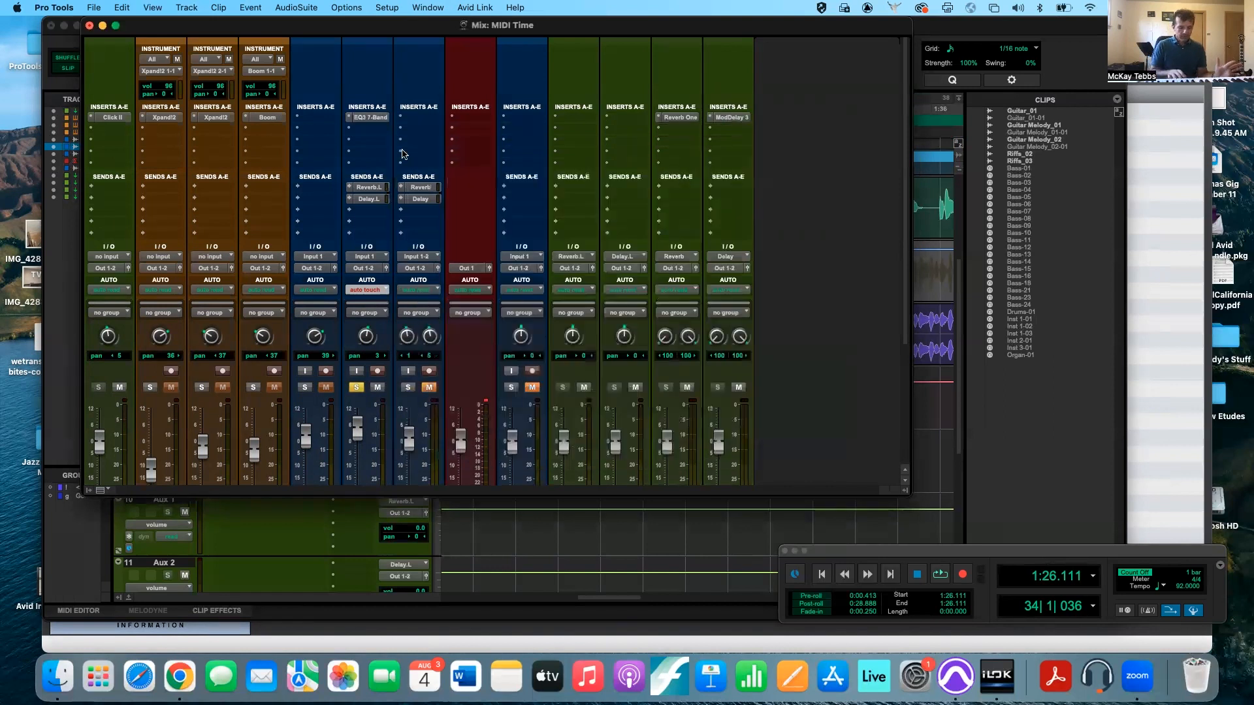
pyautogui.press('super+equal')
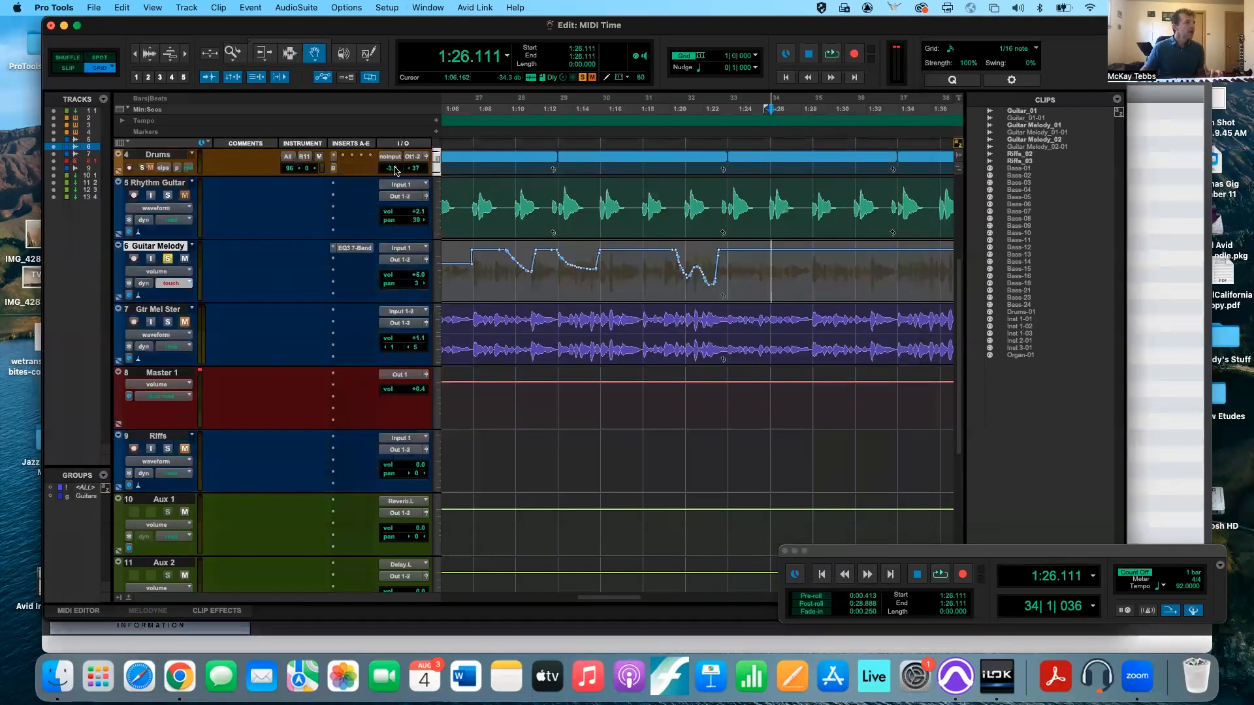
pyautogui.press('e')
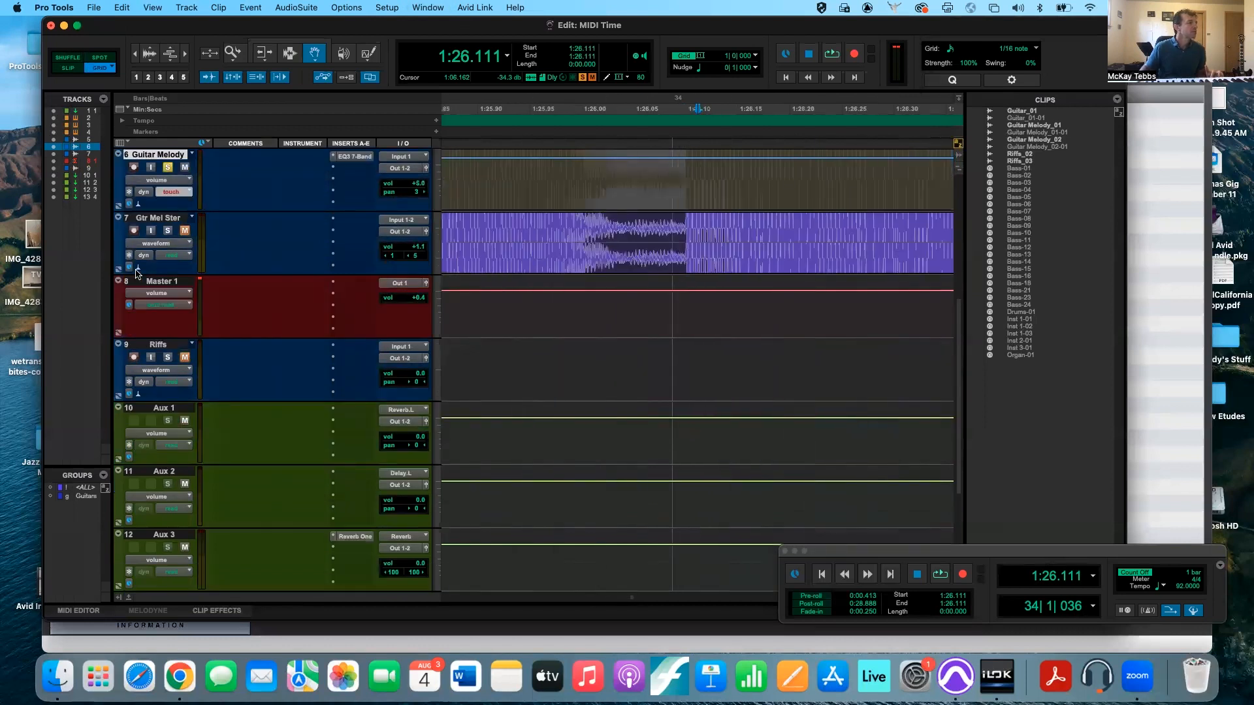
pyautogui.press('e')
pyautogui.press('Return')
# - Show the EQ3 7-Band High-Pass Freq automation in Guitar Melody's track view
pyautogui.click(161, 463)
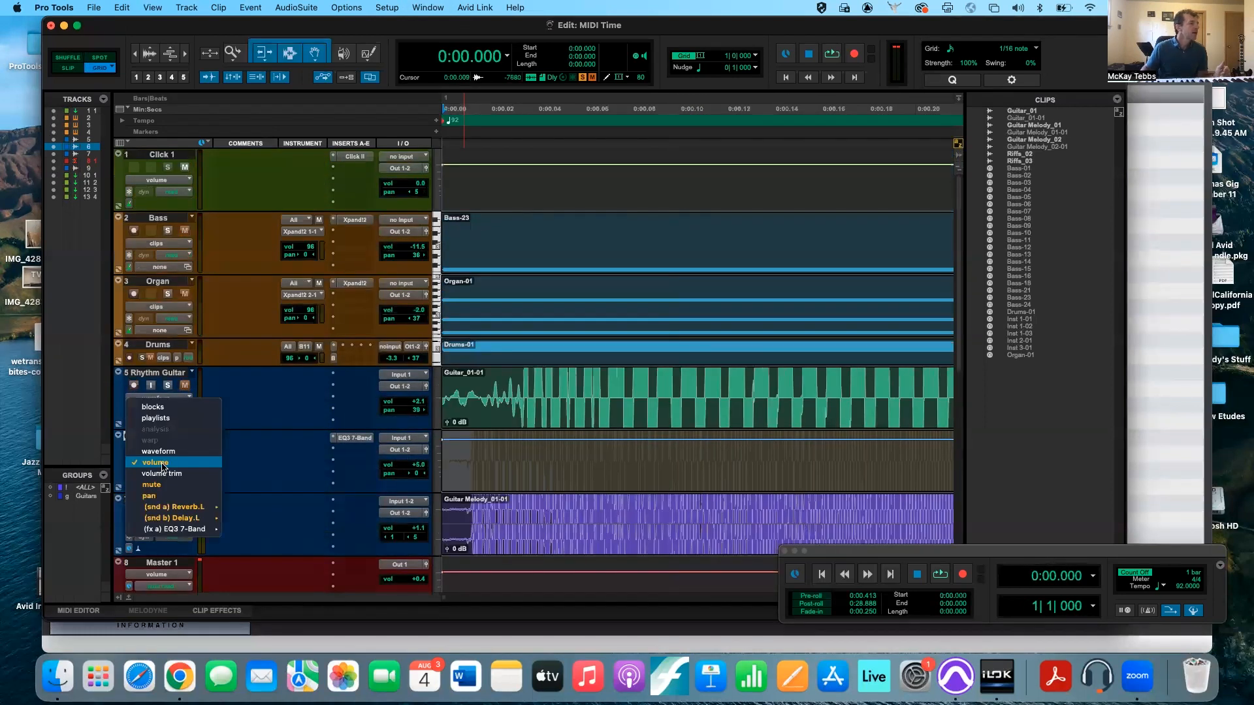
pyautogui.moveTo(181, 530)
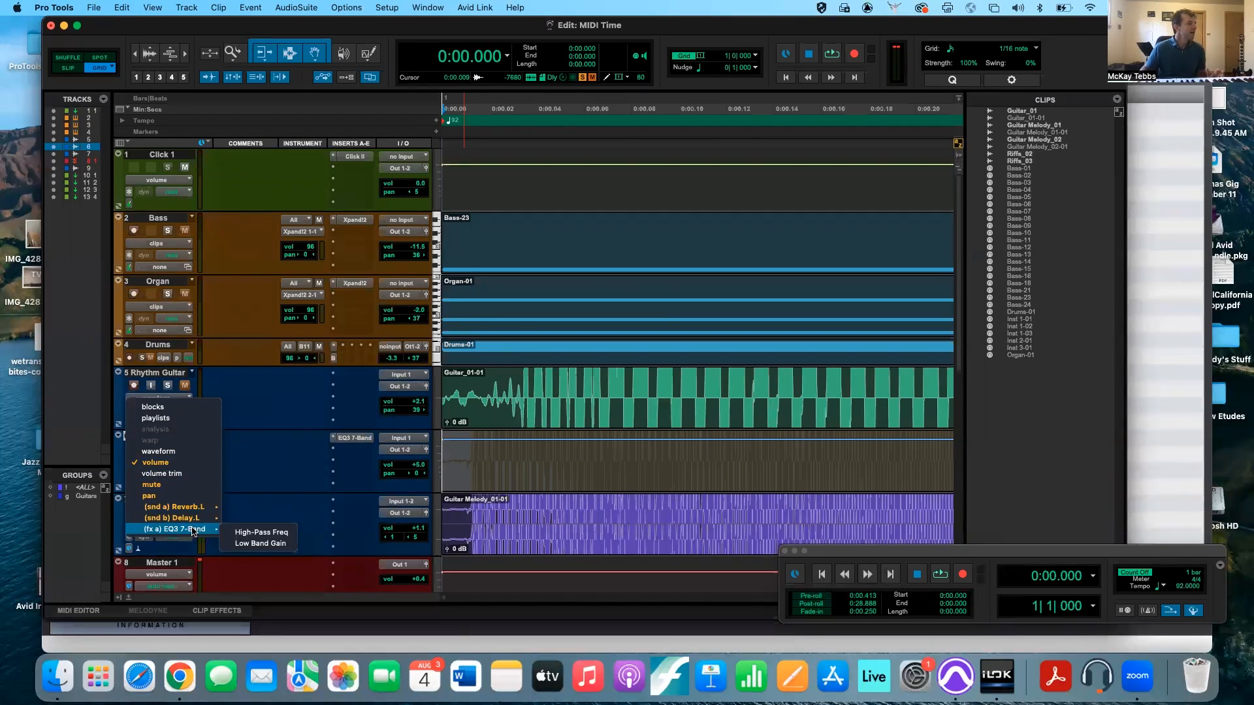
pyautogui.click(265, 533)
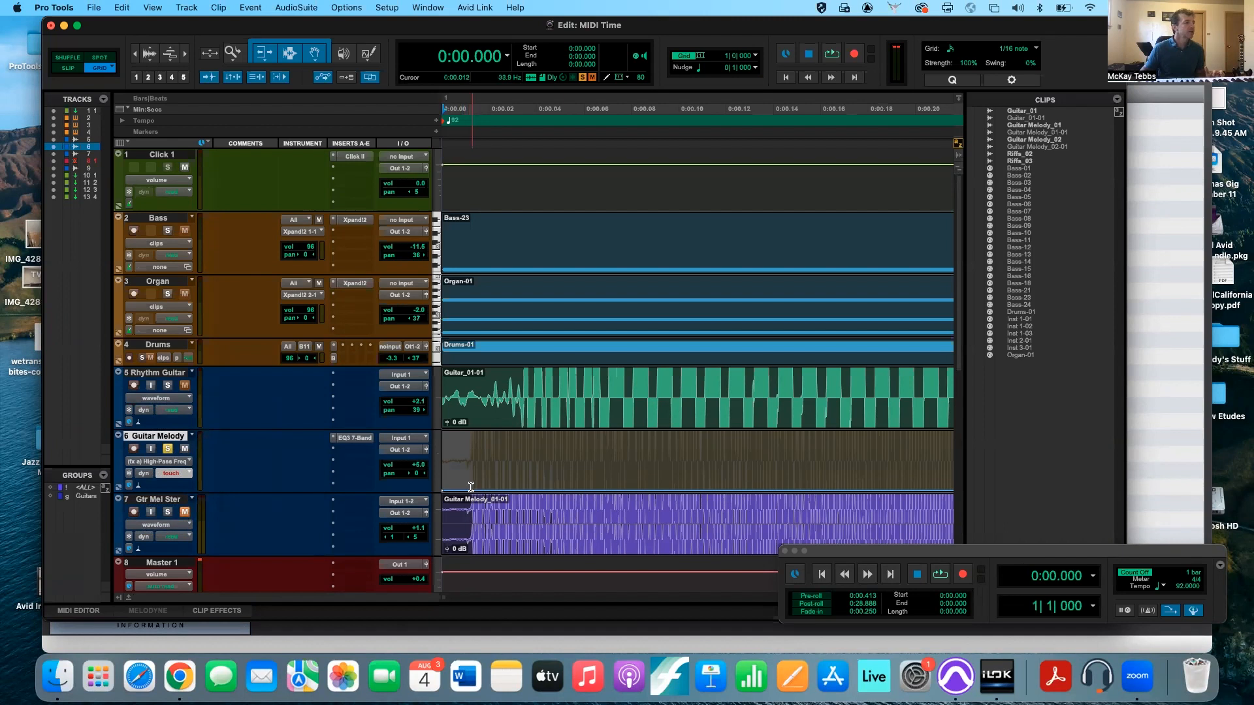
# - Draw a High-Pass Freq automation curve near the bottom of Guitar Melody's lane with the Pencil tool
pyautogui.press('t')
pyautogui.press('t')
pyautogui.press('t')
pyautogui.press('t')
pyautogui.press('t')
pyautogui.press('t')
pyautogui.press('t')
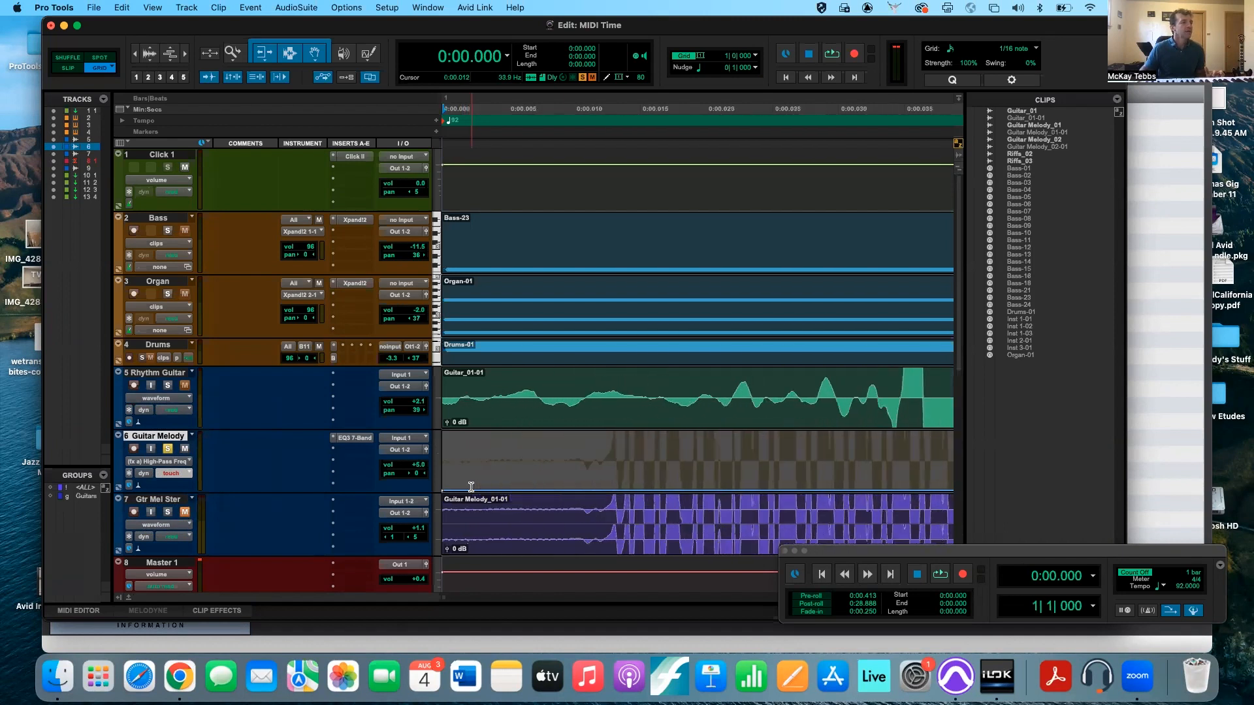
pyautogui.scroll(1, 471, 487)
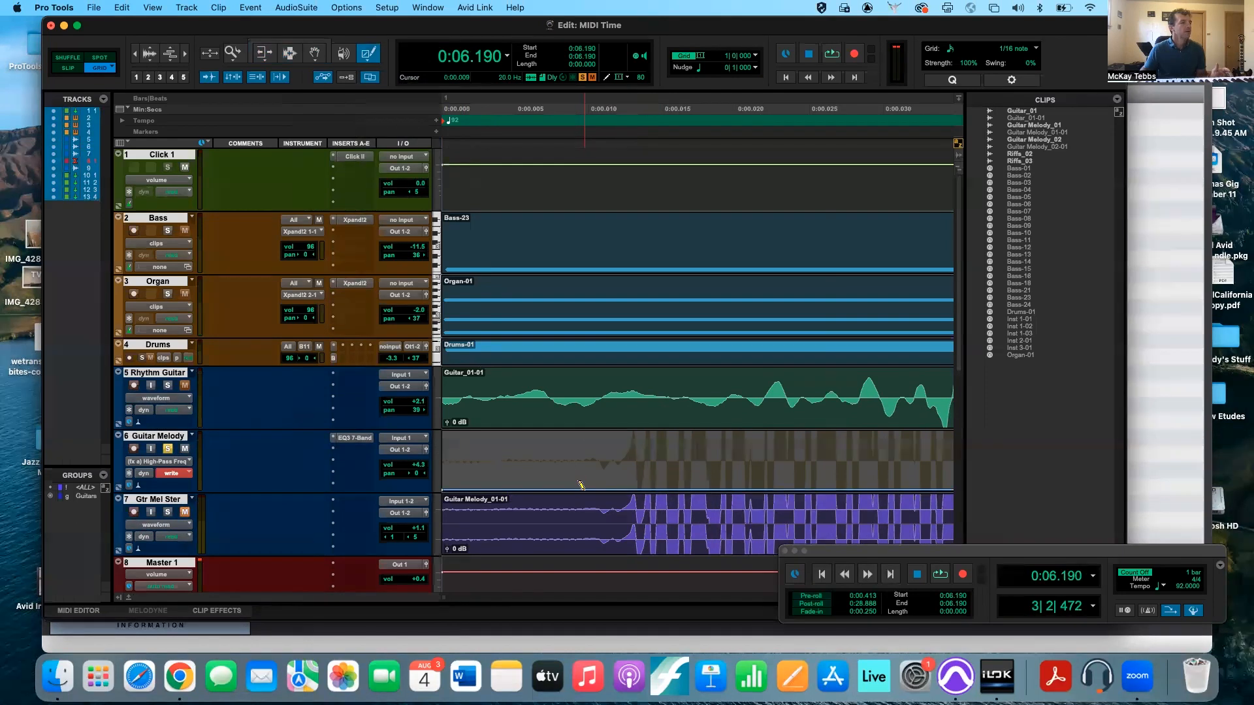
pyautogui.moveTo(580, 485)
pyautogui.mouseDown()
pyautogui.moveTo(625, 449)
pyautogui.moveTo(653, 450)
pyautogui.moveTo(661, 480)
pyautogui.moveTo(681, 482)
pyautogui.moveTo(754, 436)
pyautogui.moveTo(817, 476)
pyautogui.mouseUp()
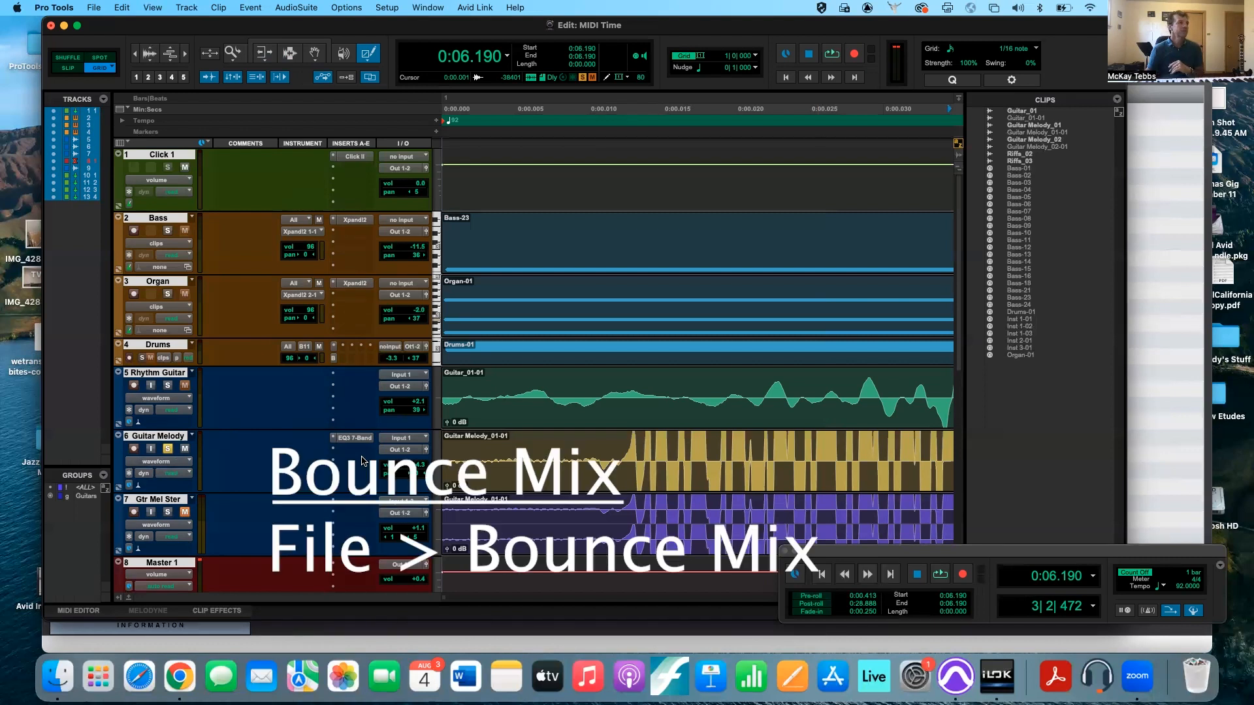
# - Open the Bounce Mix dialog and cancel it three times in a row
pyautogui.click(98, 9)
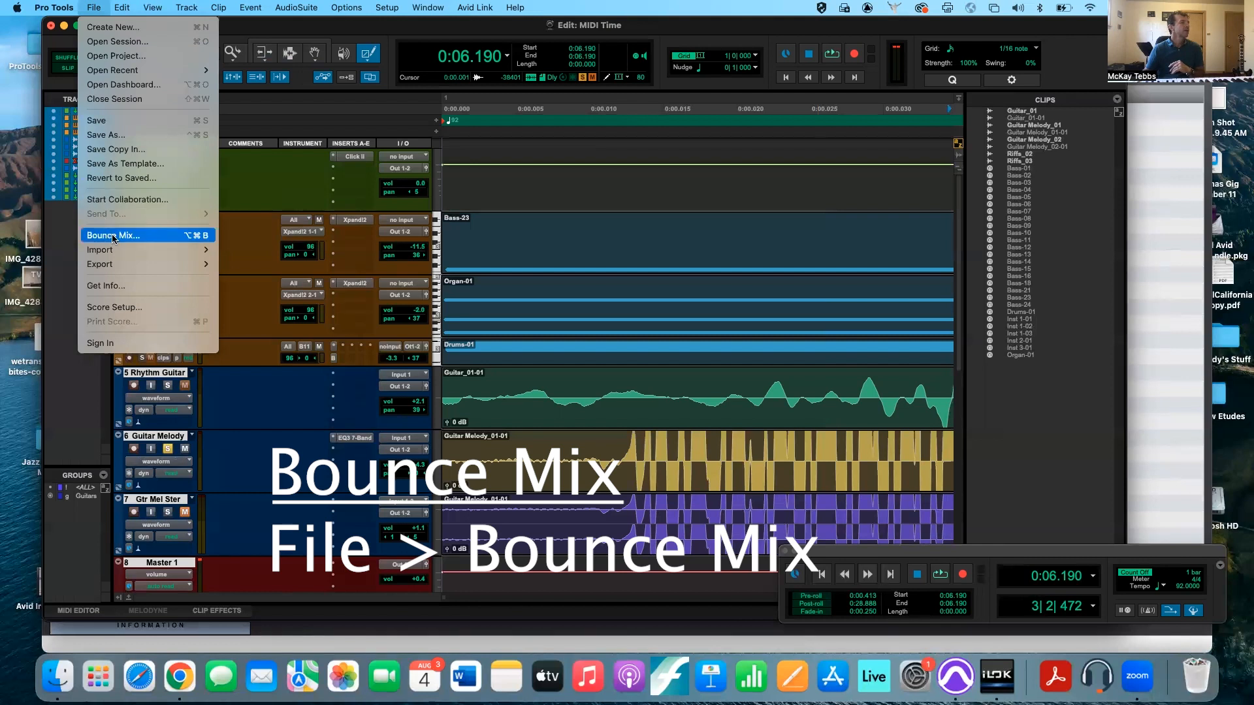
pyautogui.click(163, 243)
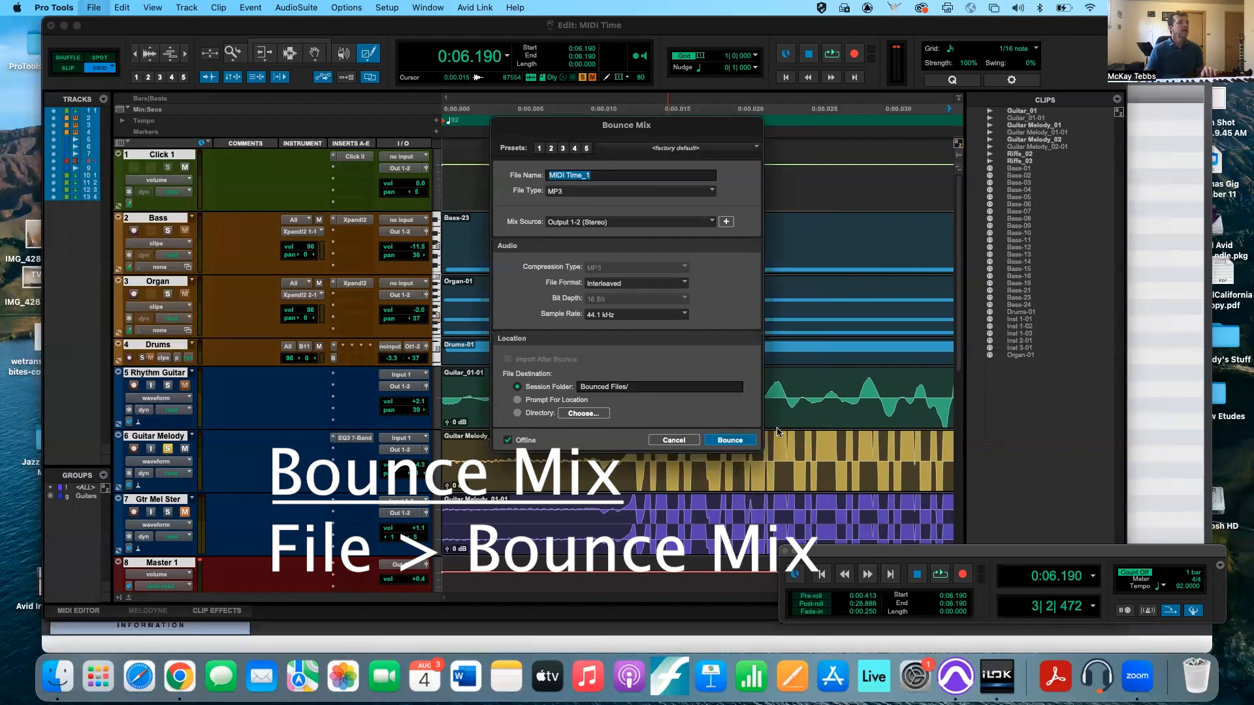
pyautogui.click(679, 441)
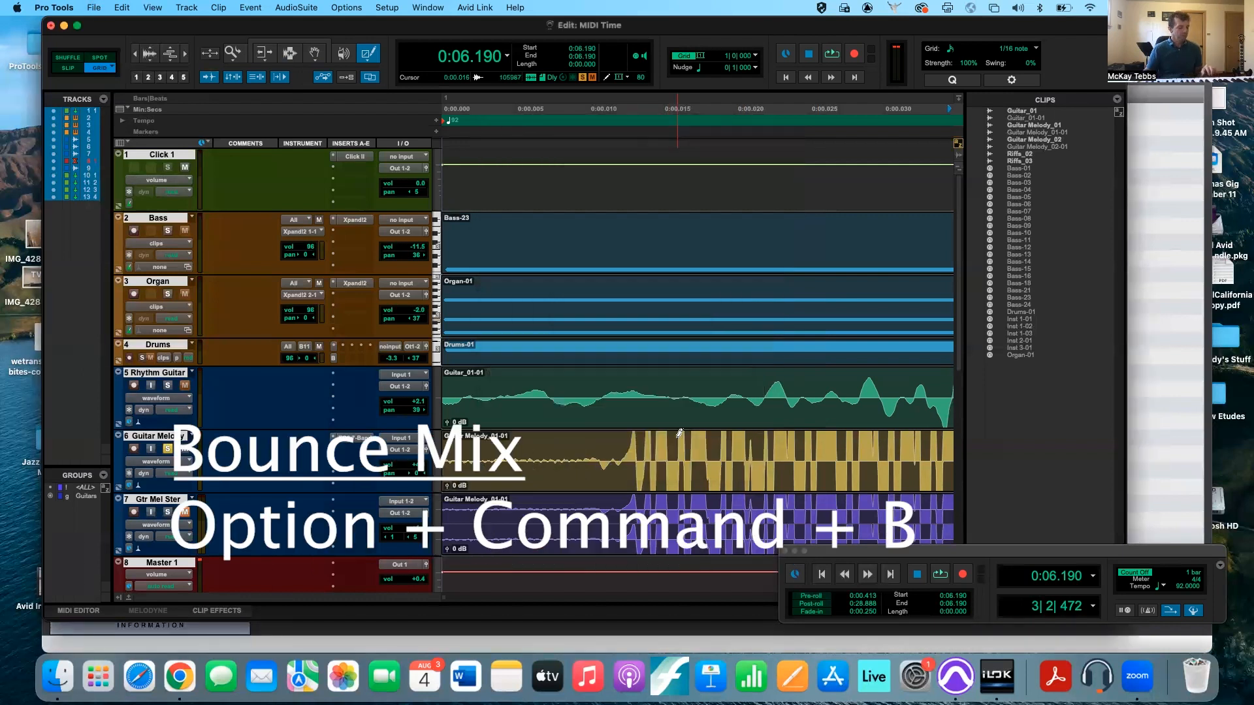
pyautogui.press('alt+super+b')
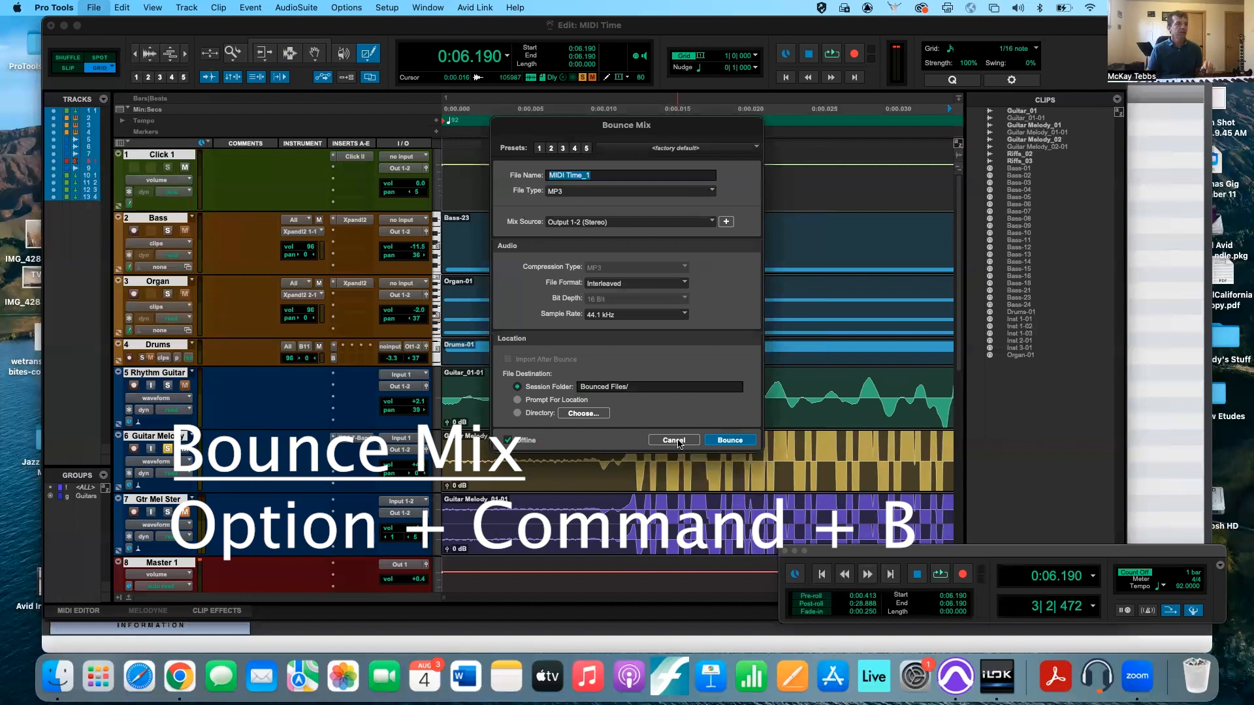
pyautogui.click(673, 440)
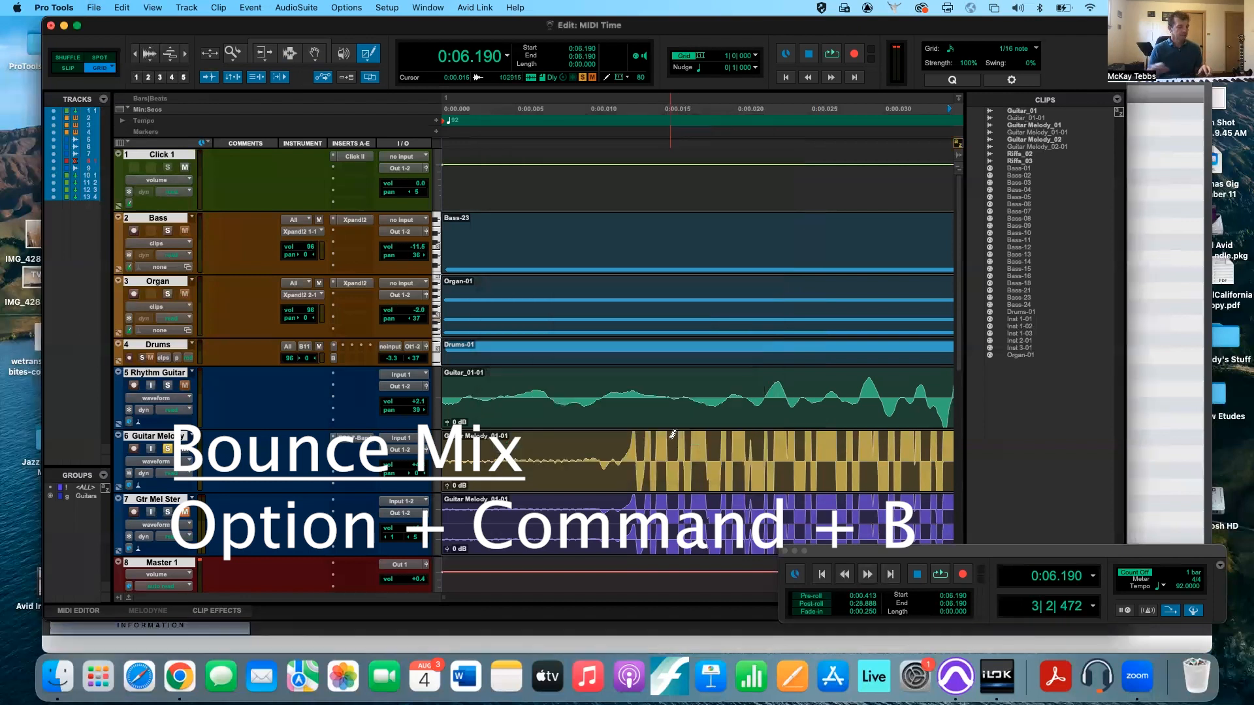
pyautogui.press('alt+super+b')
pyautogui.click(672, 440)
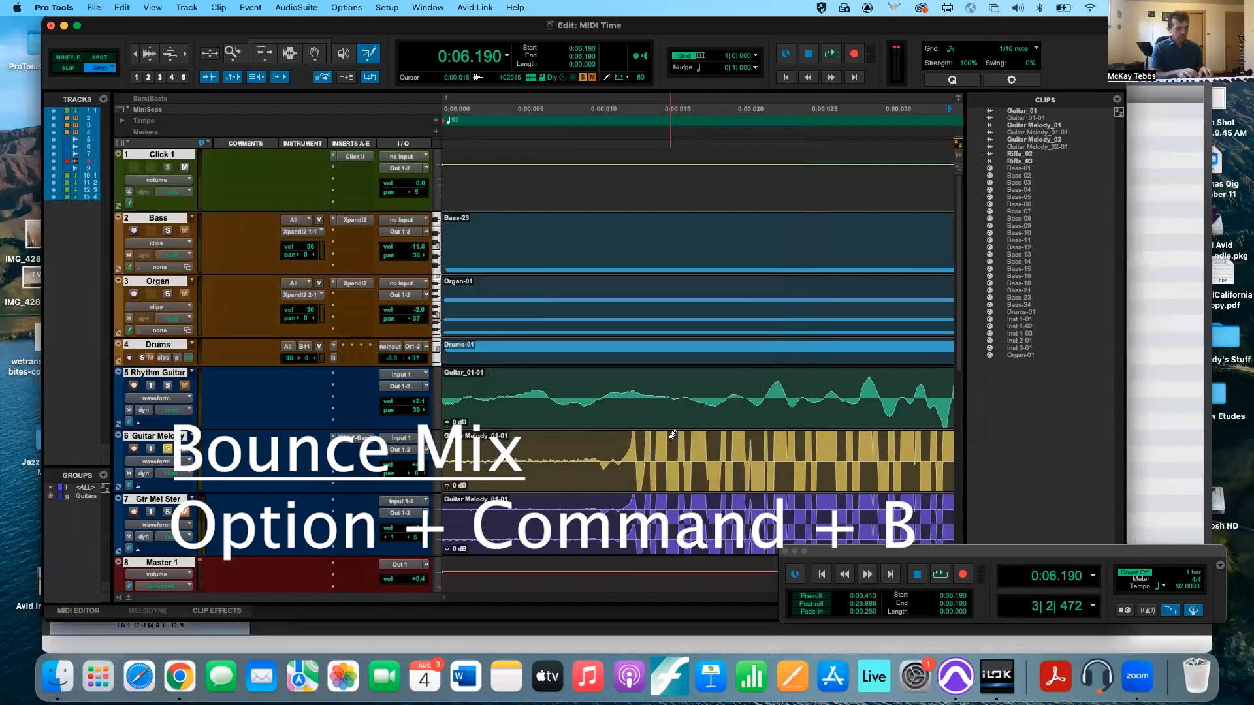
# - Open the Bounce Mix dialog, name the file Cool Song and set its file type to WAV (BWF)
pyautogui.press('alt+super+b')
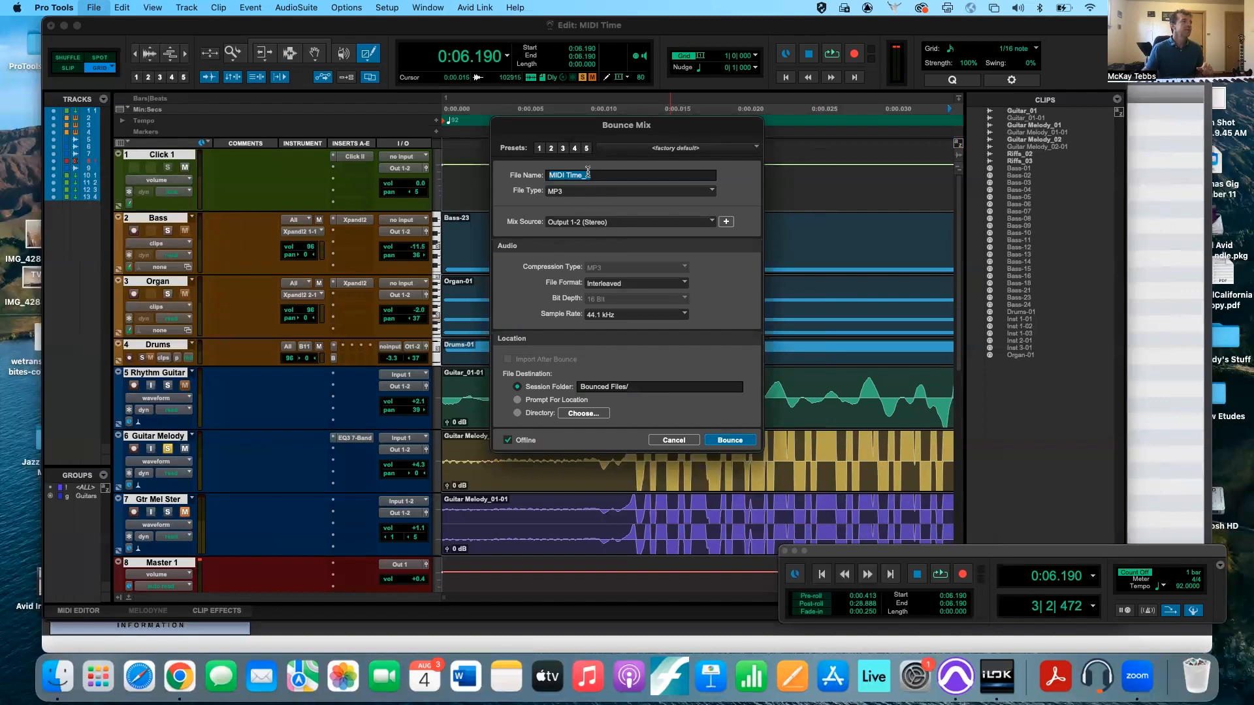
pyautogui.write('Cool')
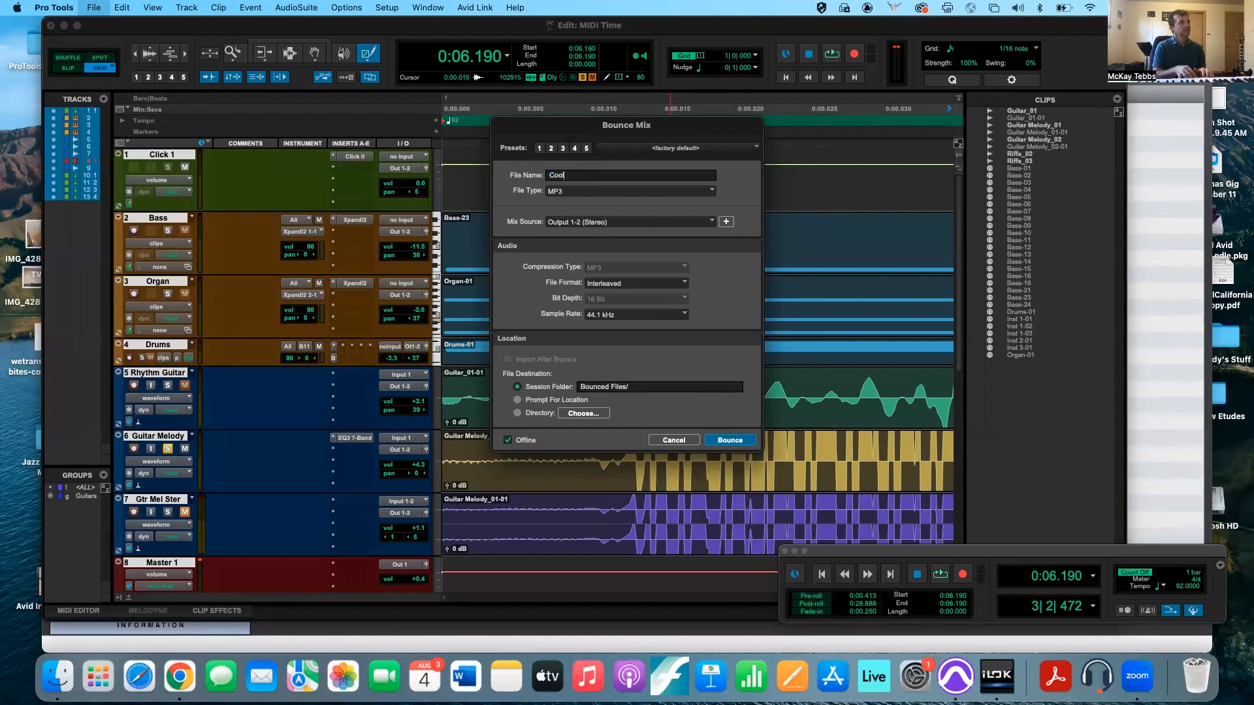
pyautogui.write(' Song')
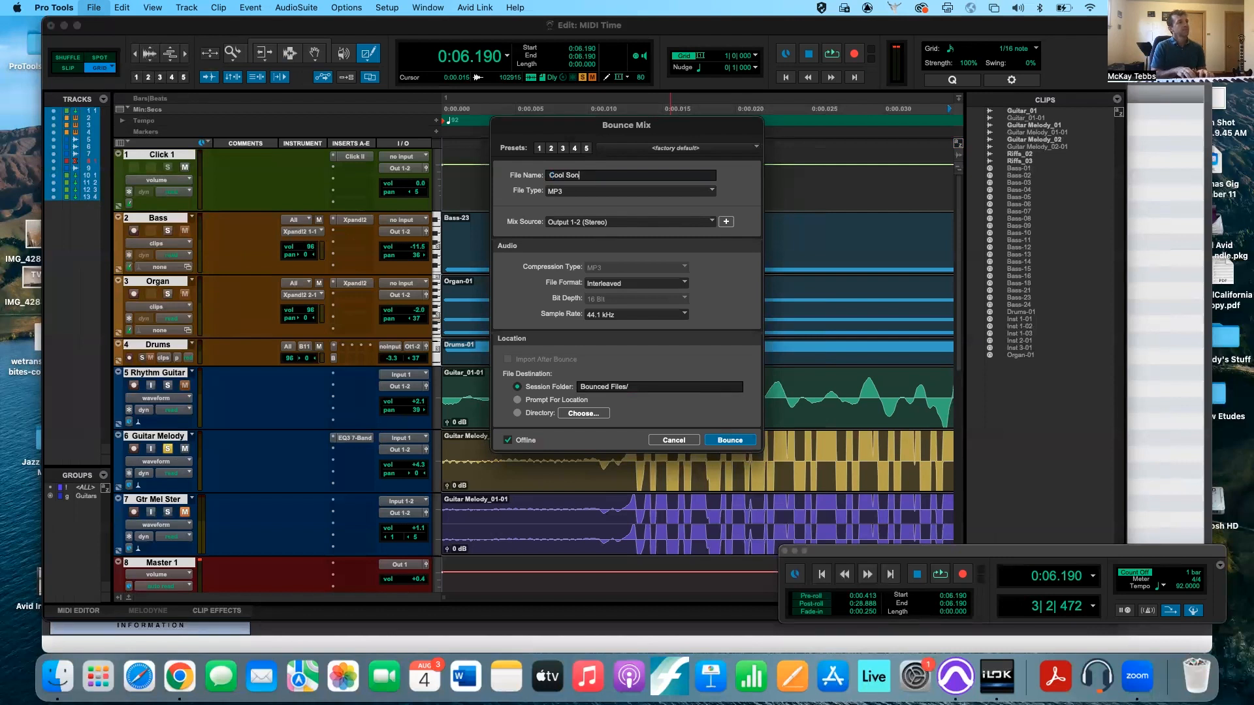
pyautogui.click(705, 192)
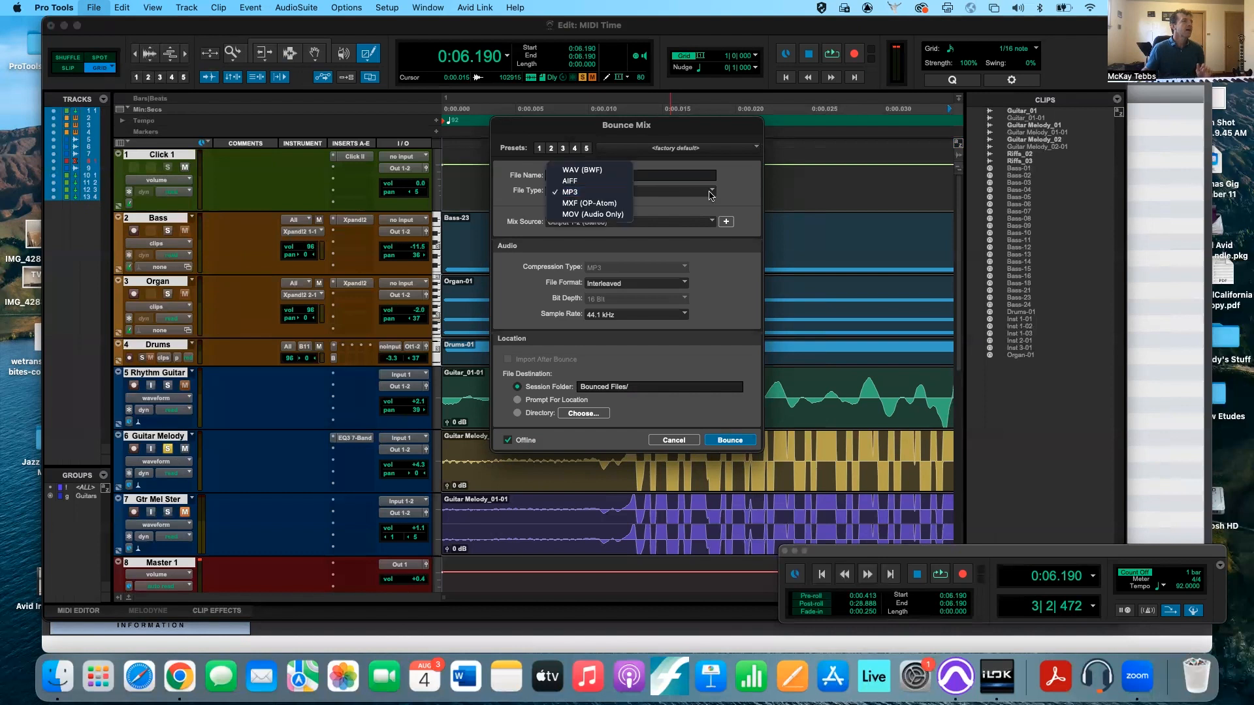
pyautogui.click(582, 169)
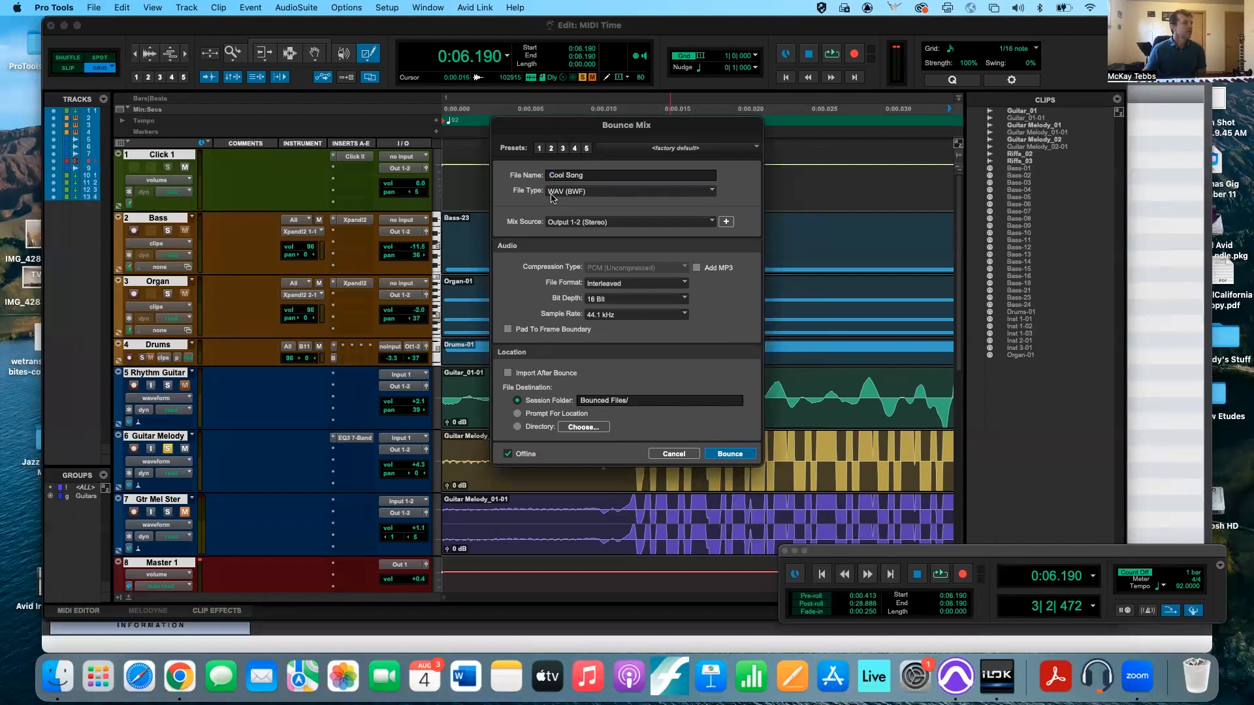
pyautogui.click(715, 223)
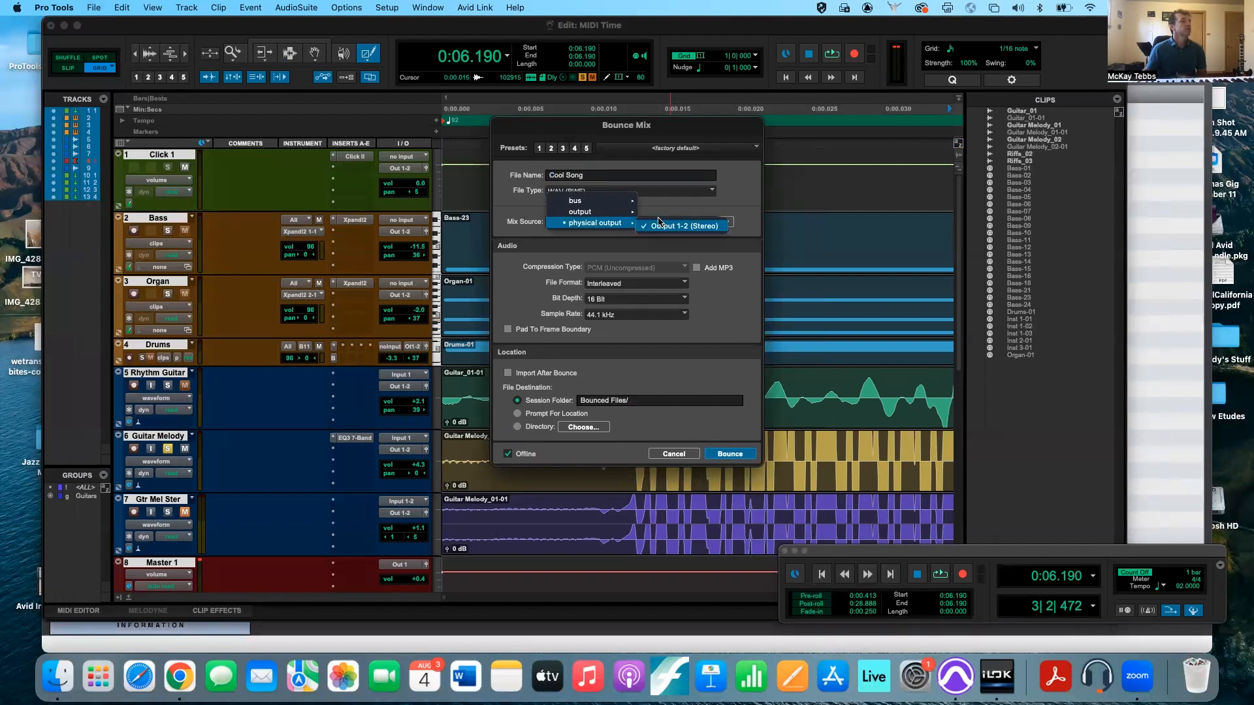
pyautogui.click(658, 209)
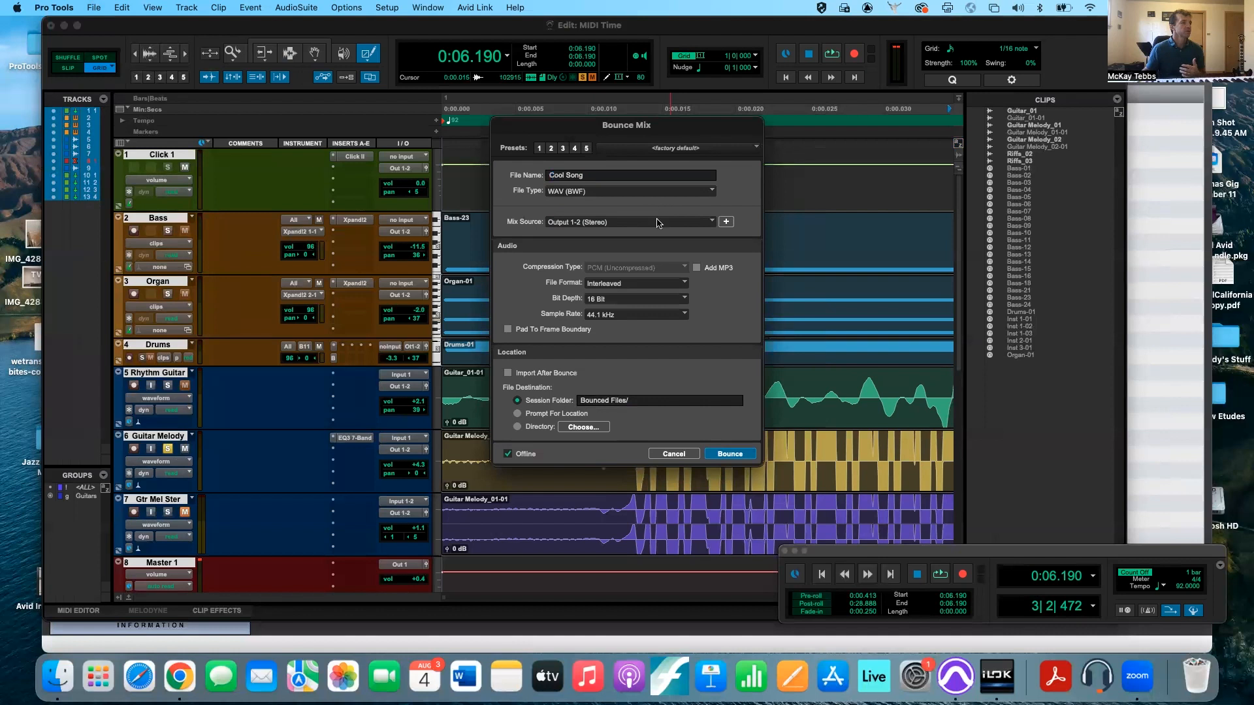
# - Try the Multiple mono file format twice, returning to Interleaved each time, and check the available sample rates
pyautogui.click(685, 285)
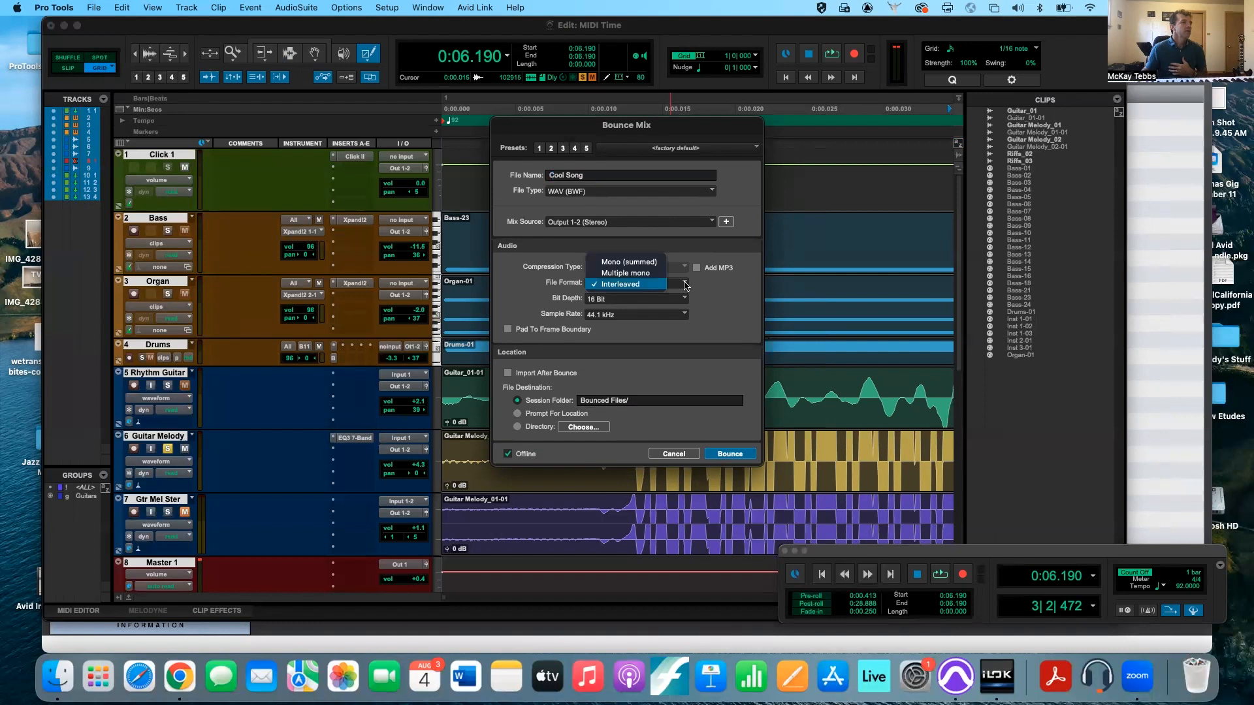
pyautogui.click(646, 276)
pyautogui.click(665, 285)
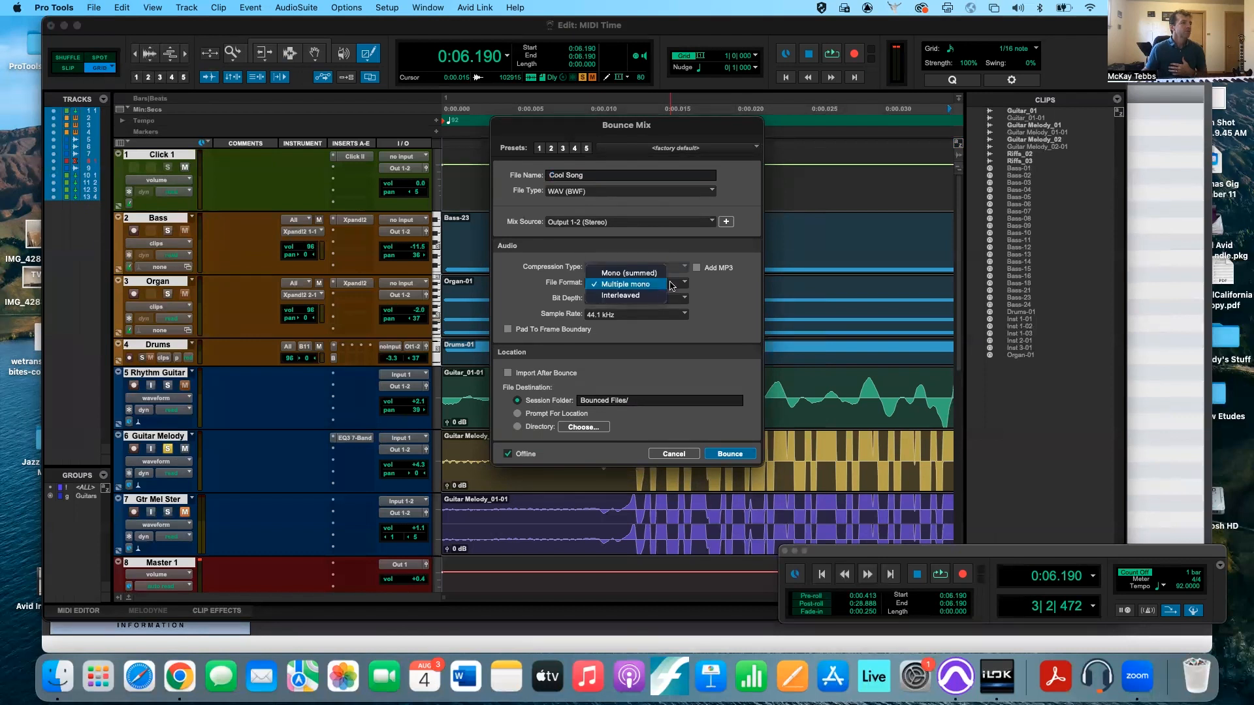
pyautogui.click(655, 297)
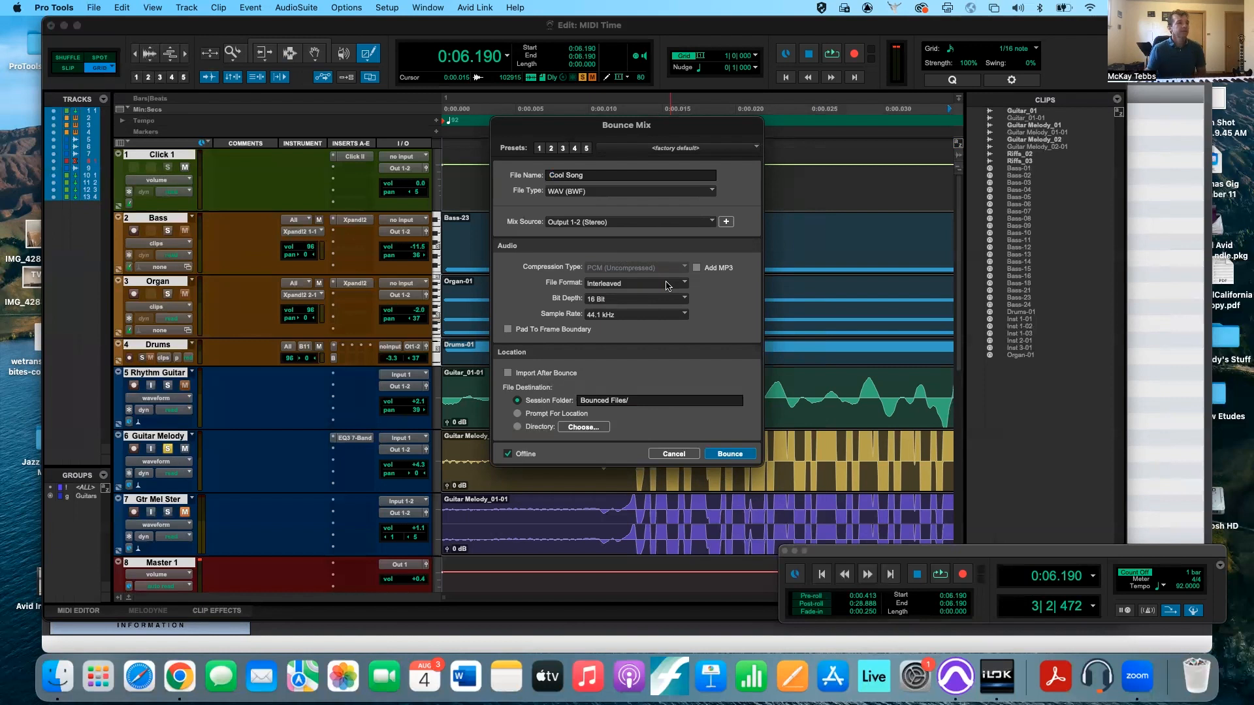
pyautogui.click(667, 286)
pyautogui.click(653, 273)
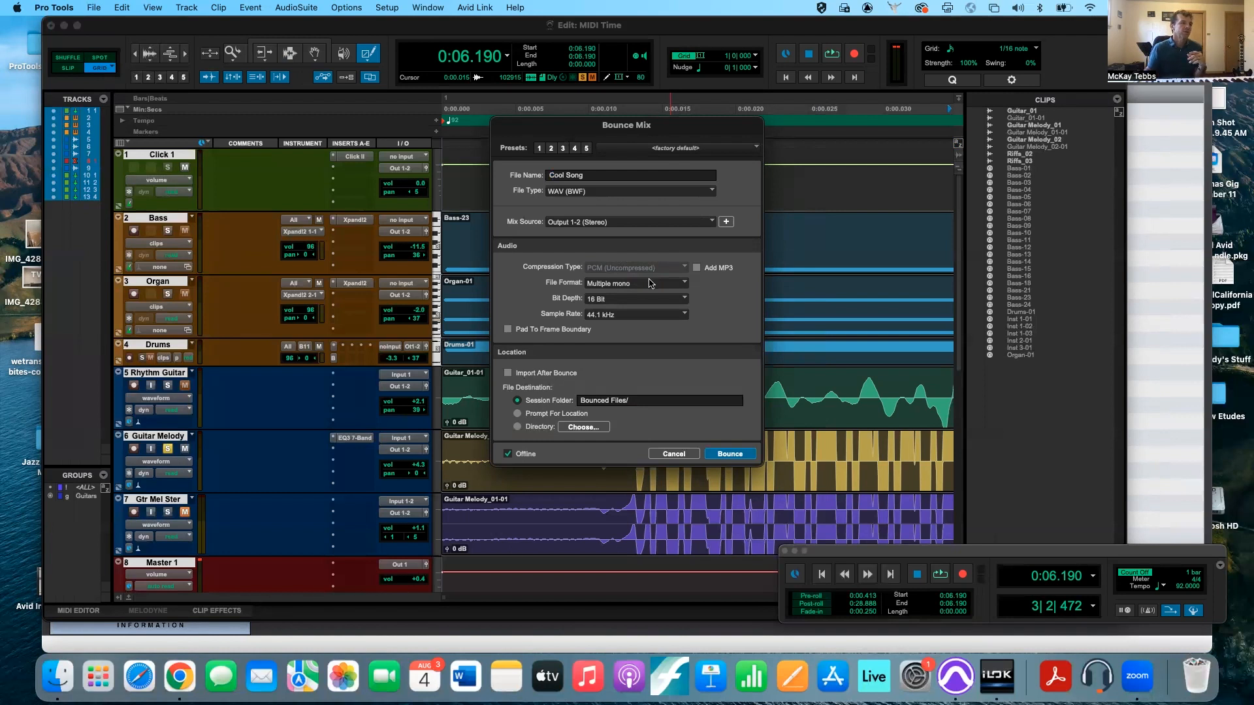
pyautogui.click(652, 283)
pyautogui.click(629, 296)
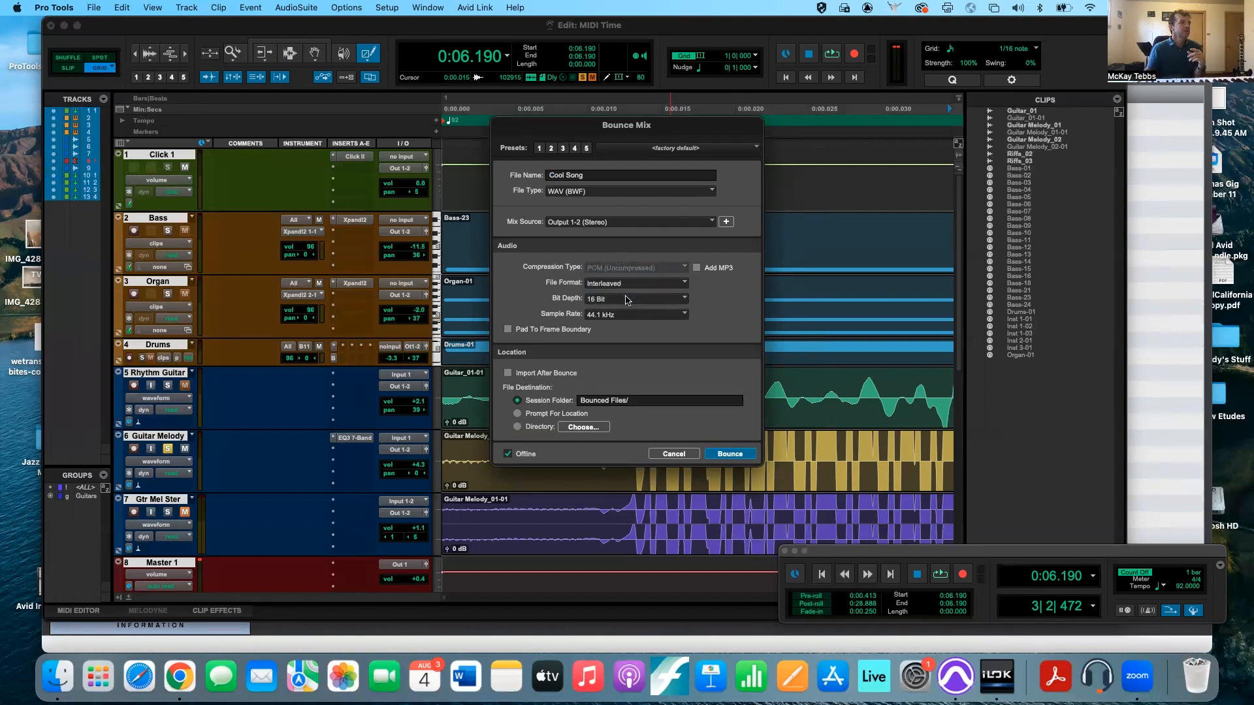
pyautogui.click(677, 317)
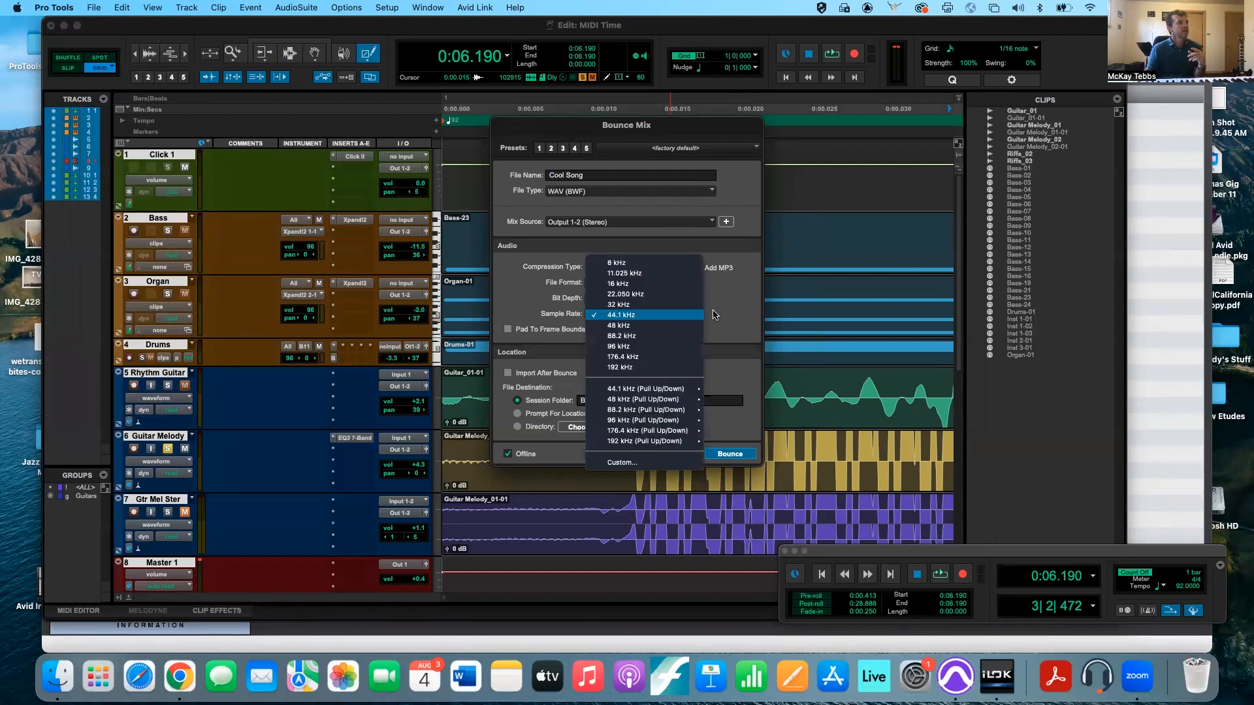
pyautogui.click(713, 316)
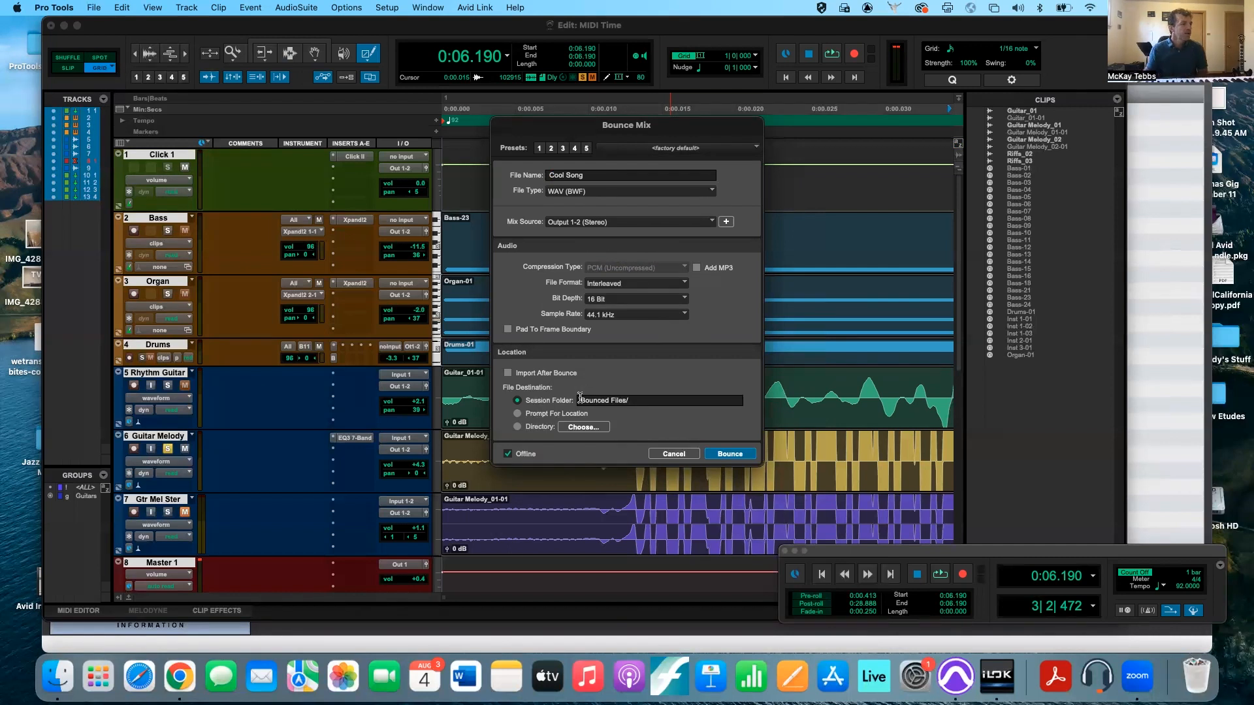
# - Switch the file destination to Directory and back to Session Folder, and turn Offline bouncing off and on again
pyautogui.click(518, 427)
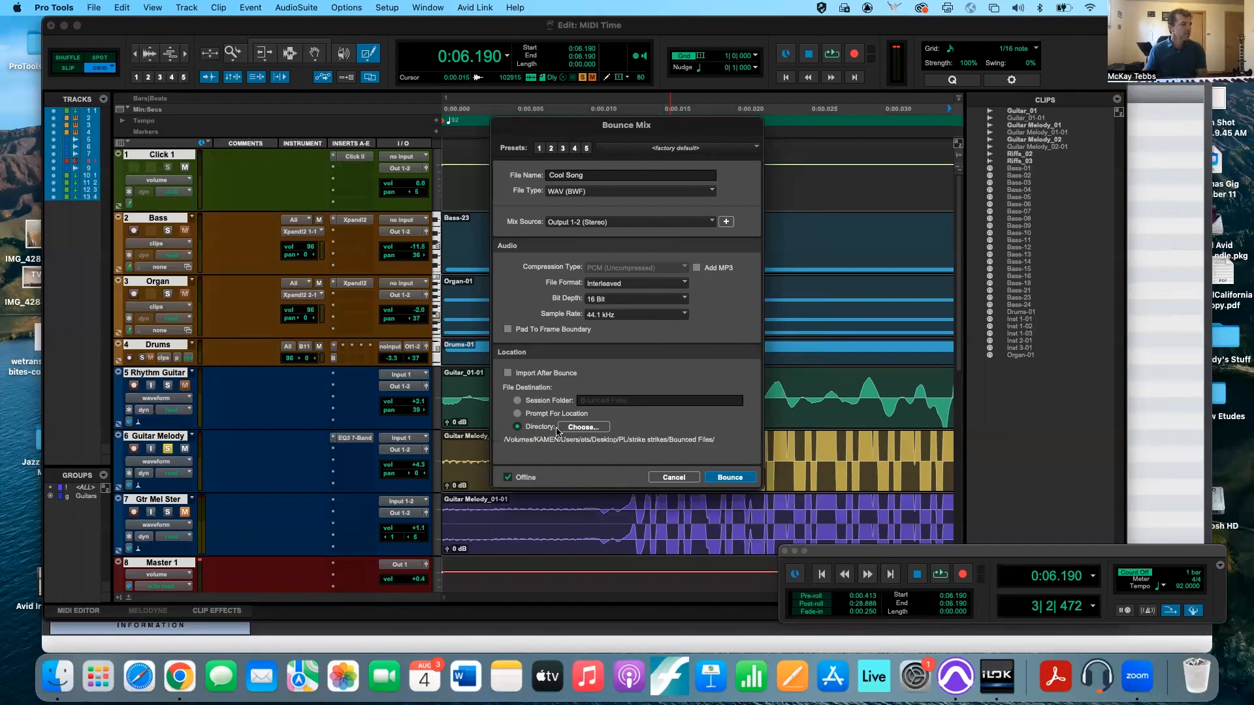
pyautogui.click(578, 429)
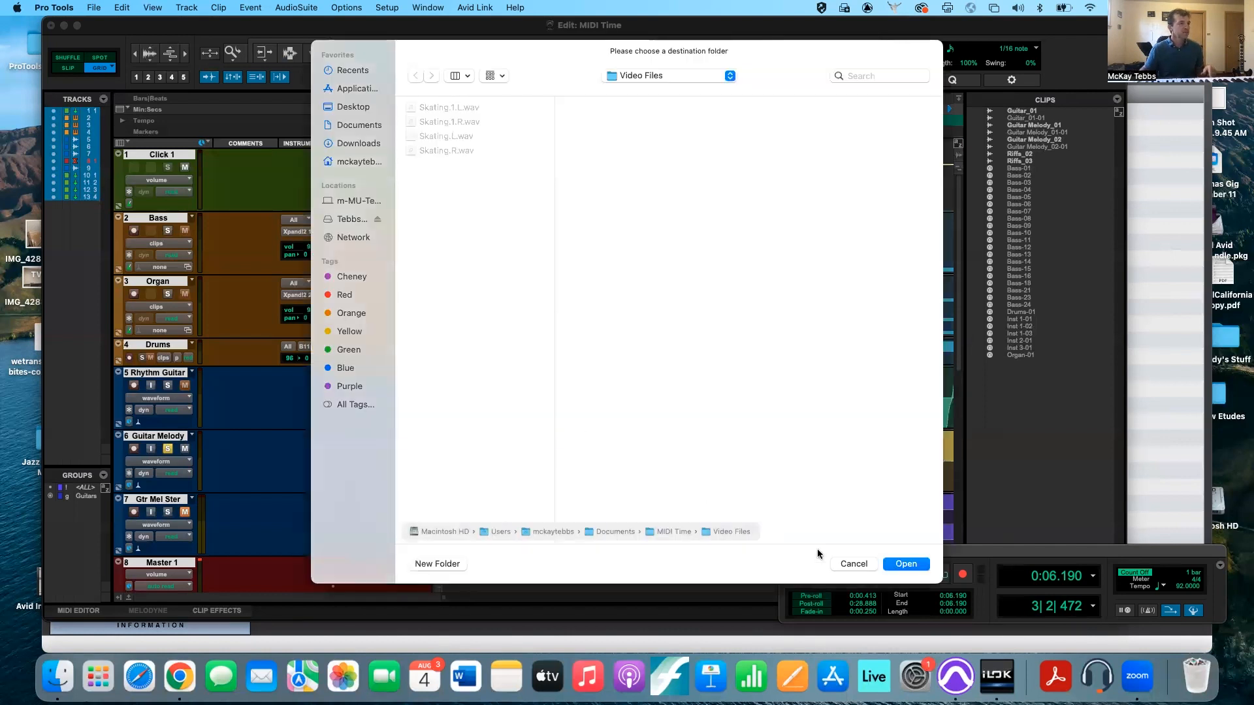
pyautogui.click(850, 565)
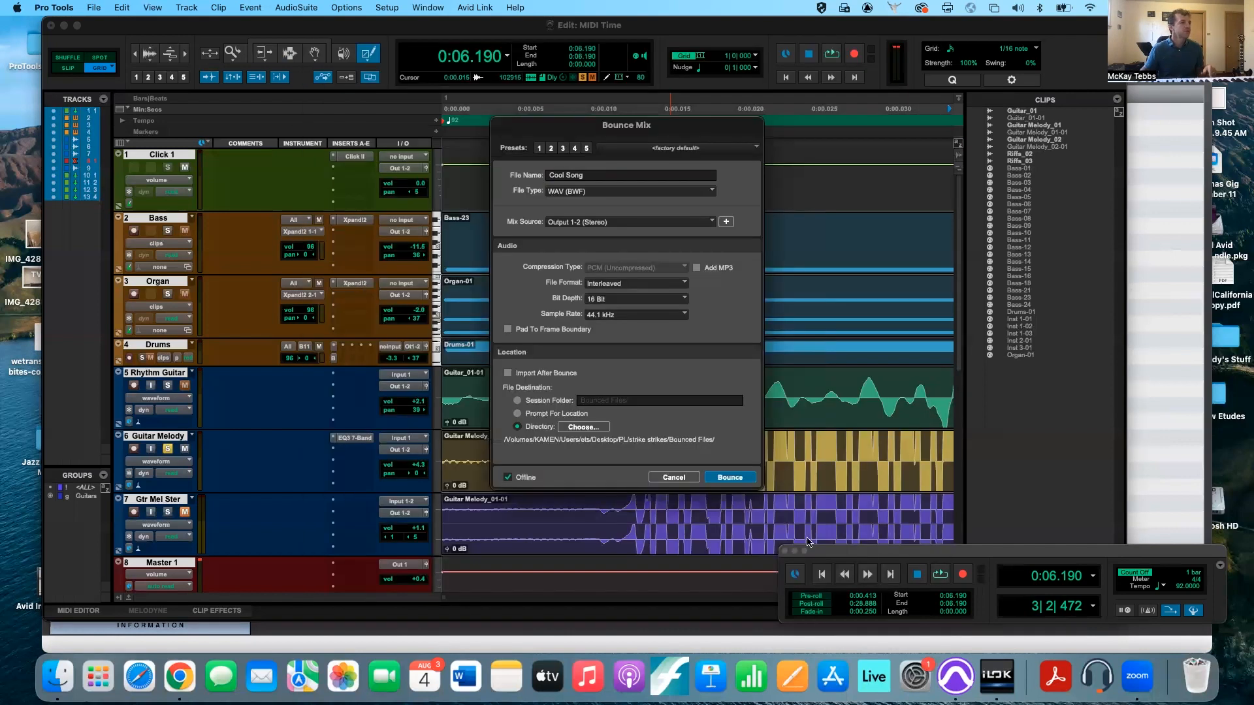
pyautogui.click(517, 401)
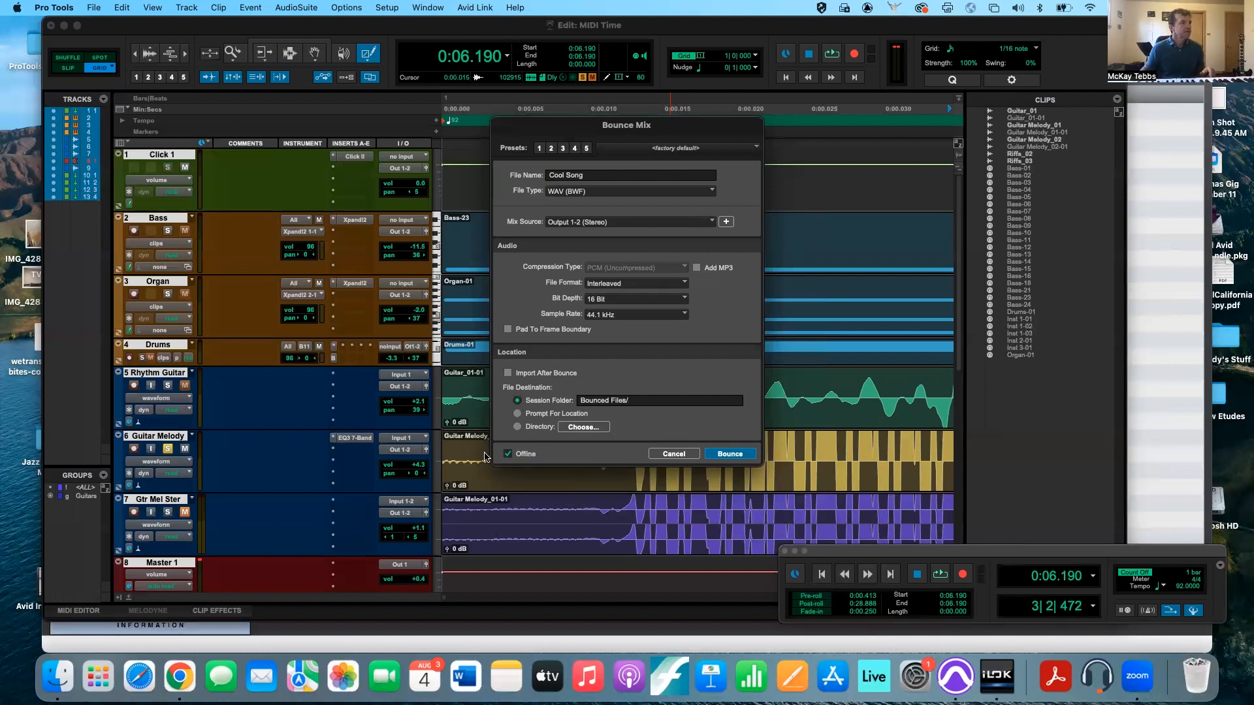
pyautogui.click(508, 455)
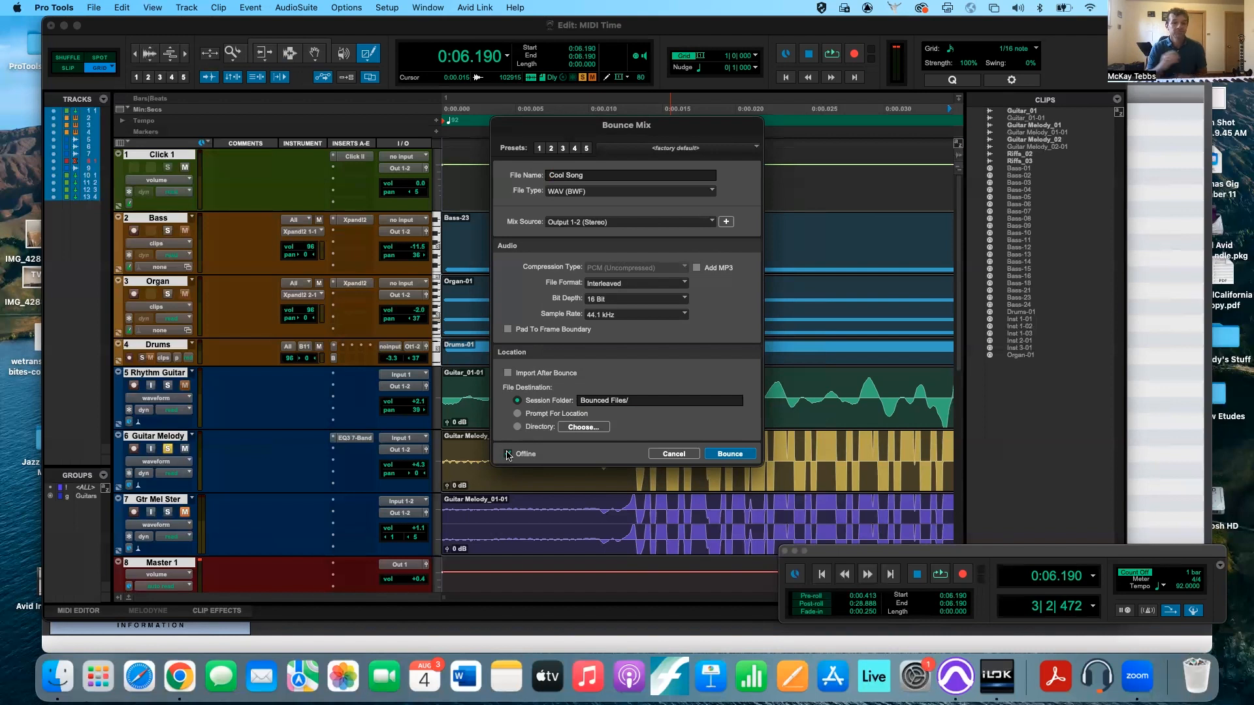
pyautogui.click(508, 454)
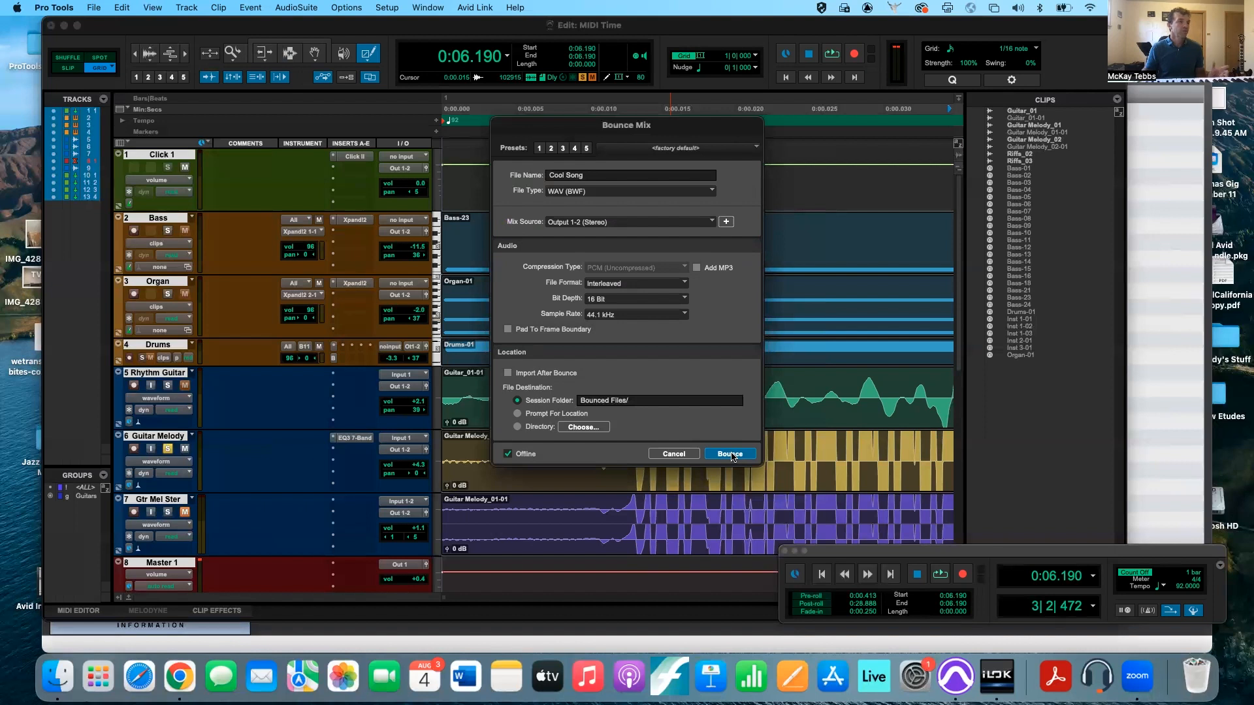
# - Run the offline bounce of Output 1-2 to Cool Song as an interleaved 16-bit, 44.1 kHz WAV in the session's Bounced Files folder
pyautogui.click(729, 454)
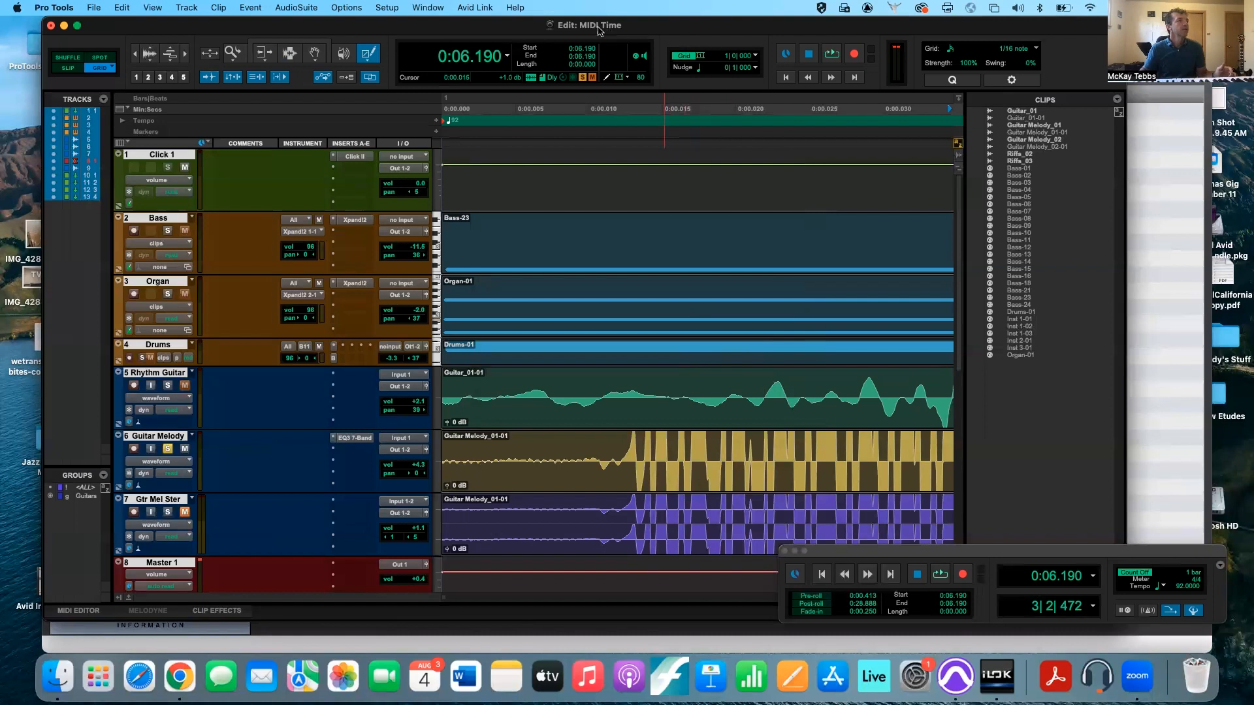
# - Open the Operation preferences and examine the Auto Backup settings for session files
pyautogui.click(392, 8)
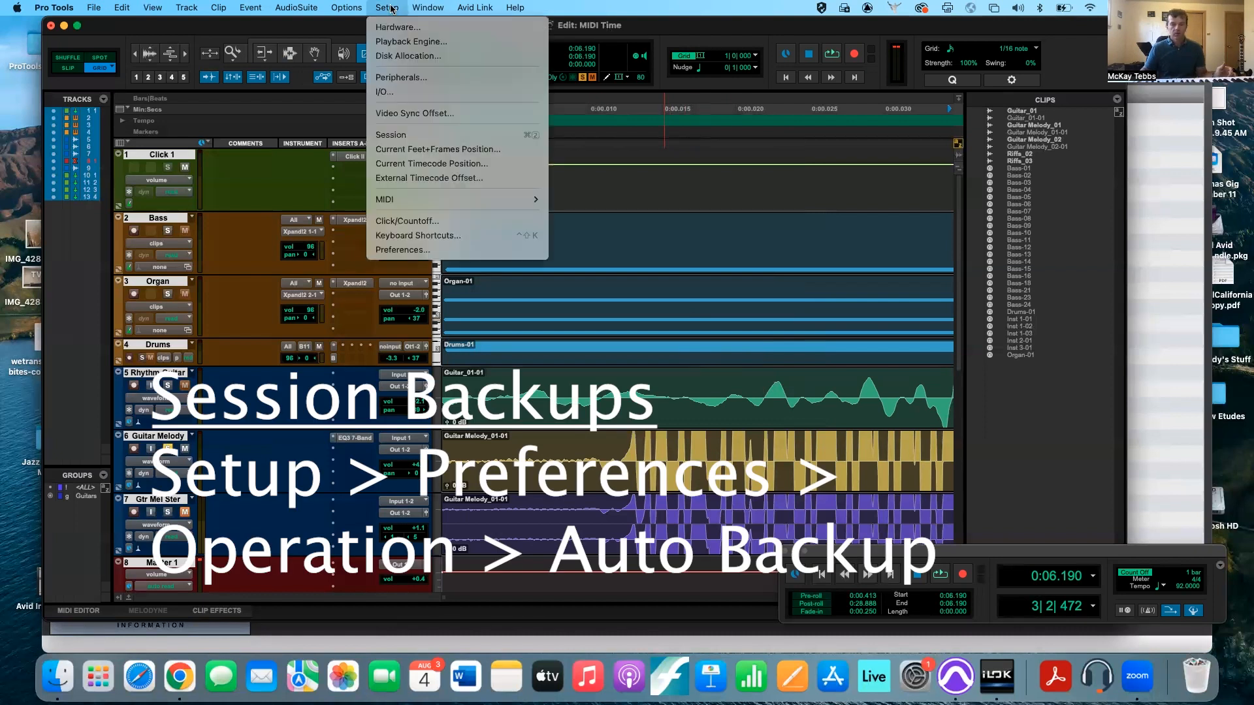
pyautogui.click(392, 251)
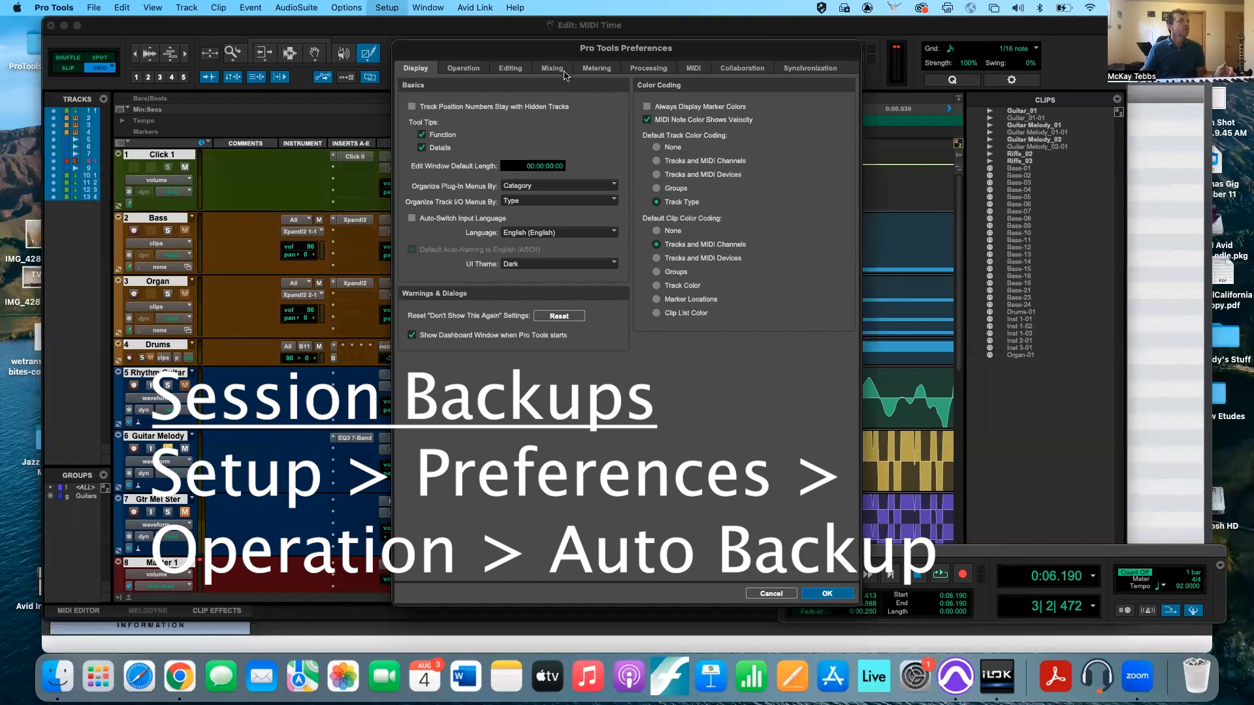
pyautogui.click(473, 70)
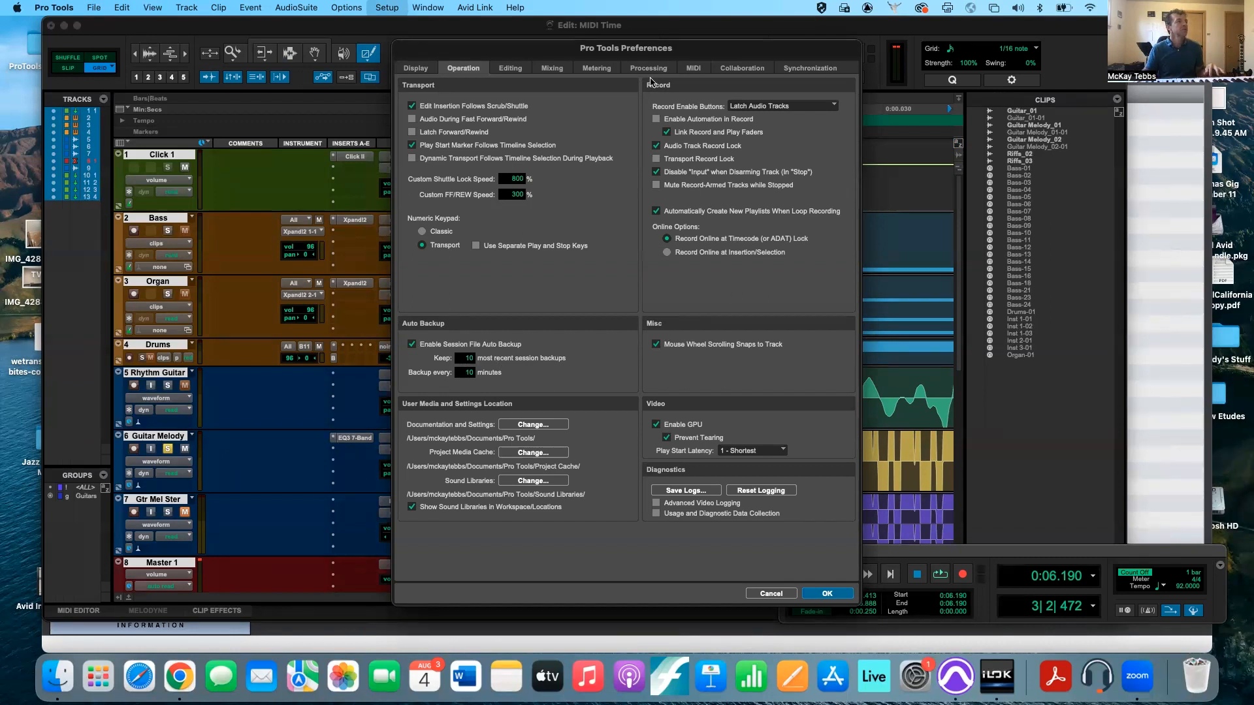
# - Look through the Display, Operation, Editing and Mixing pages of the preferences
pyautogui.click(410, 69)
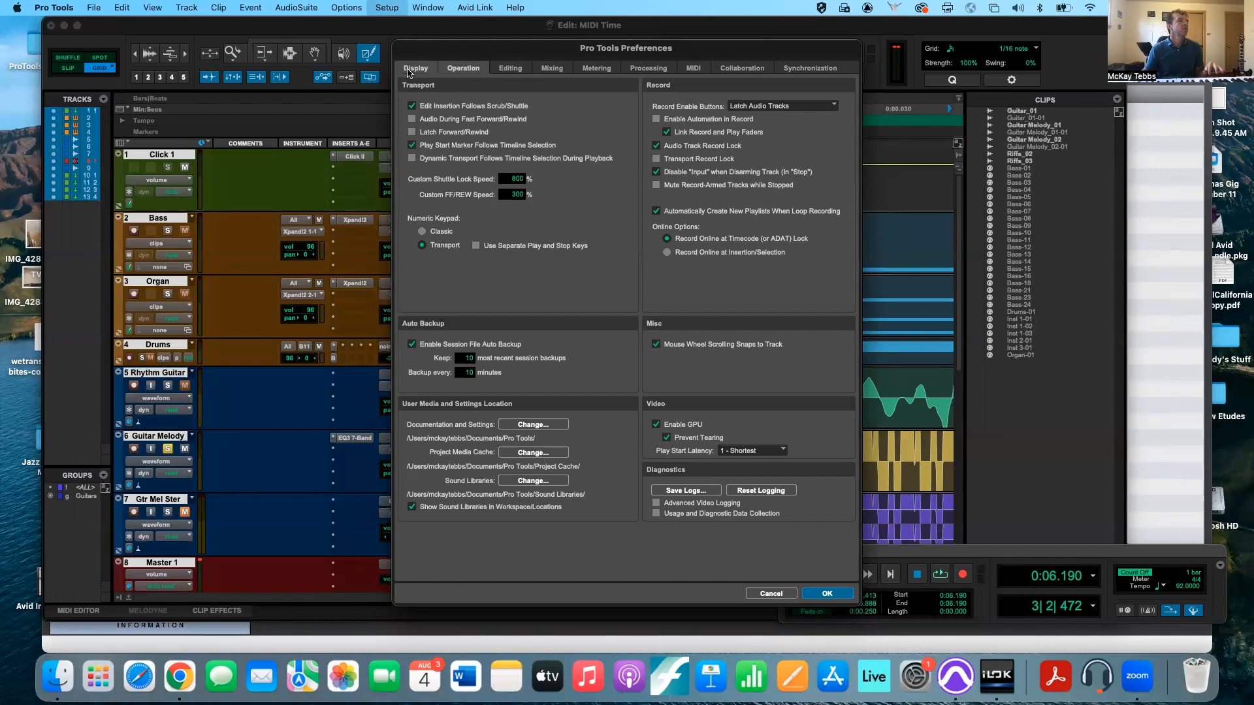
pyautogui.click(462, 69)
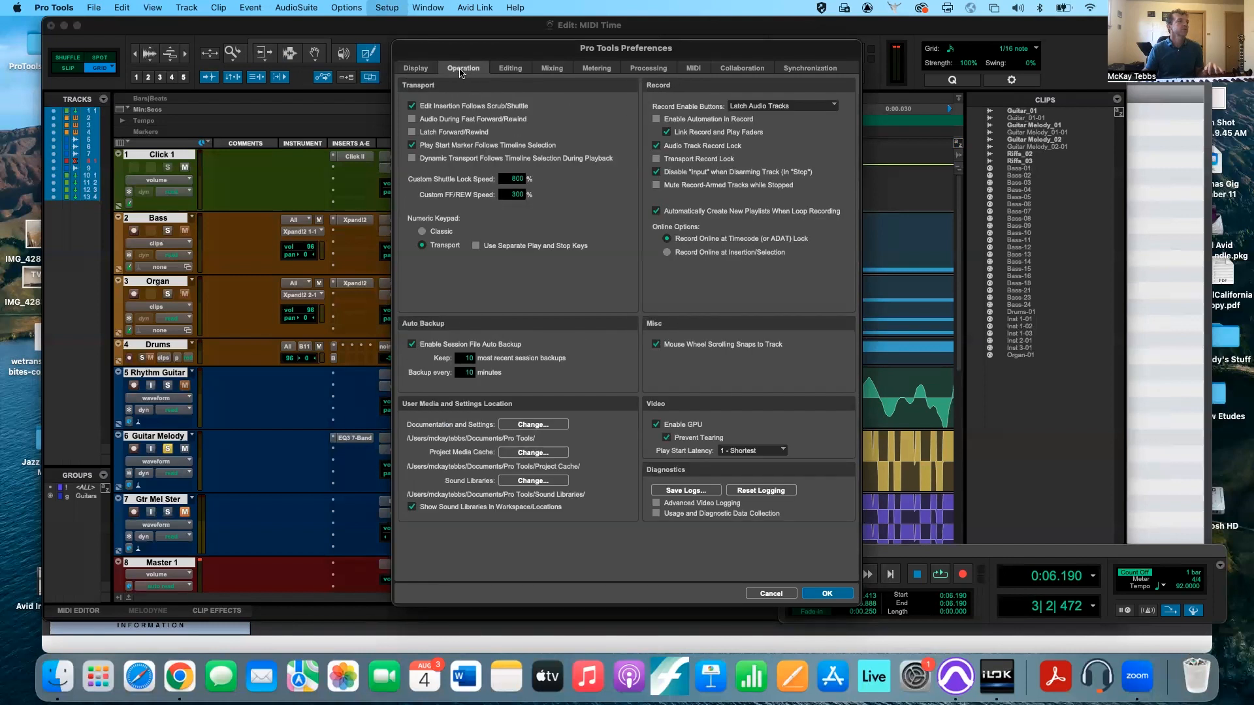
pyautogui.click(509, 70)
pyautogui.click(553, 69)
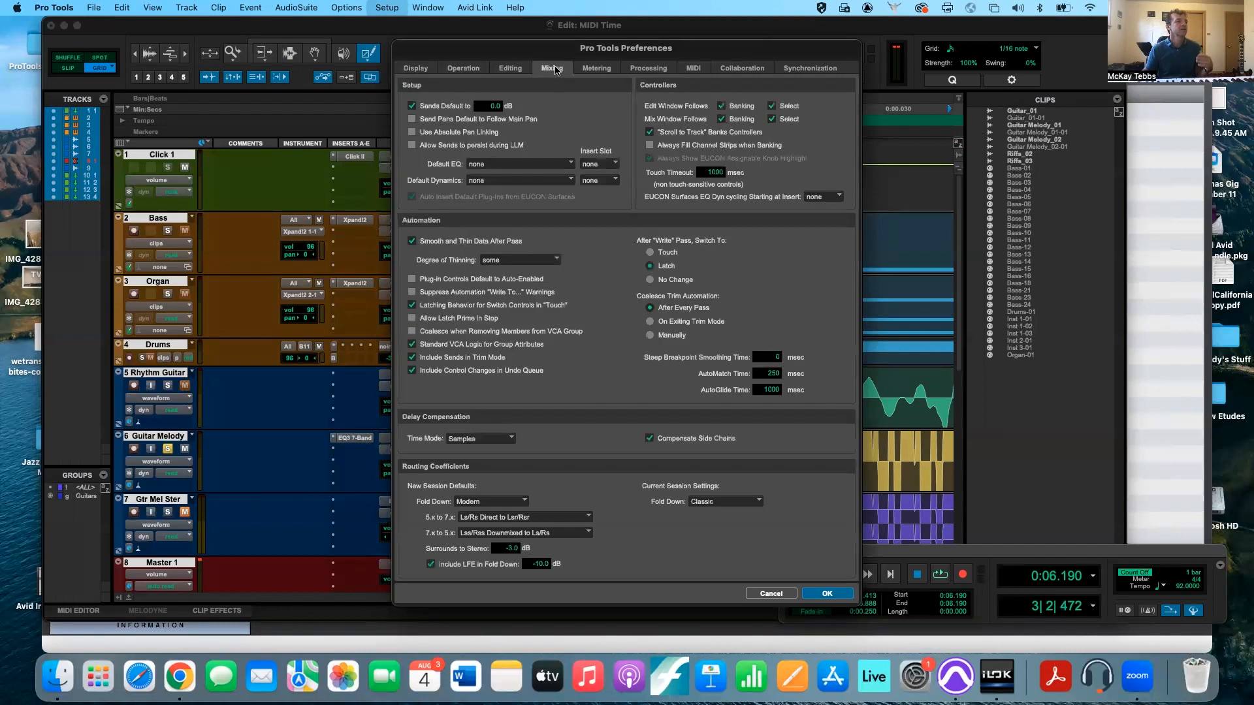